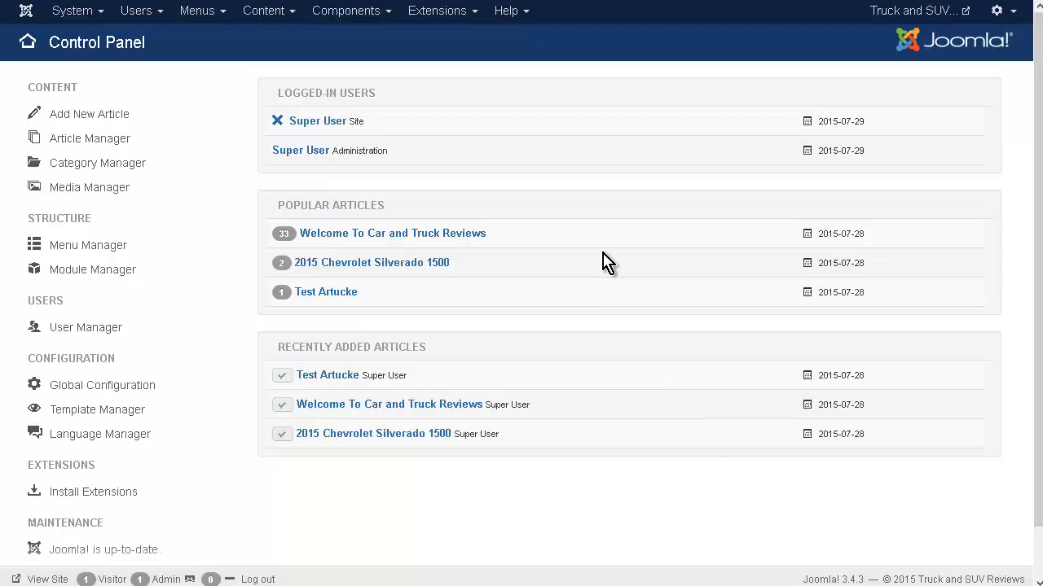
# Look through the available components and extension types, and view the list of site modules in the Module Manager.
pyautogui.click(384, 16)
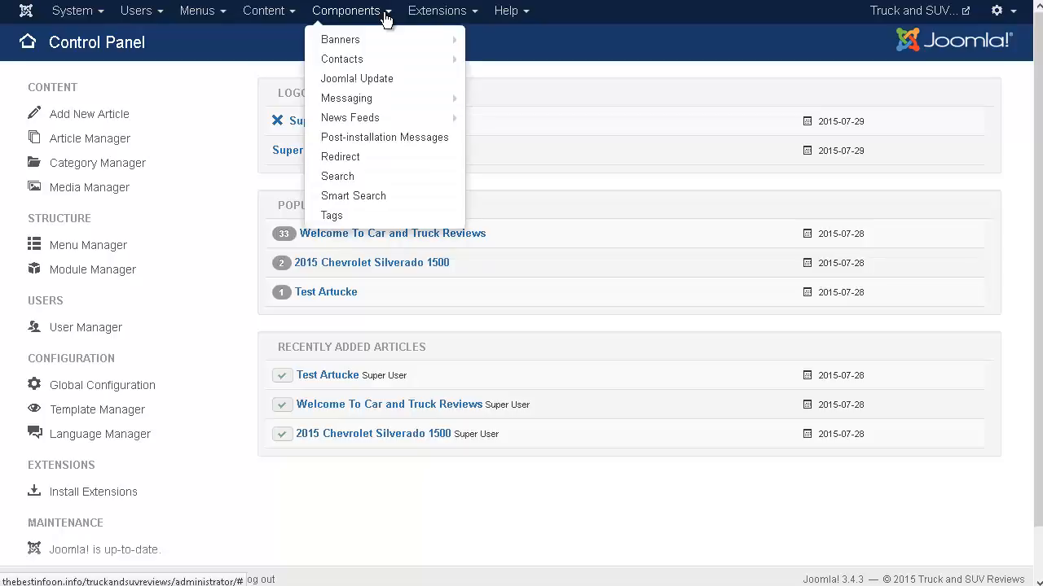
pyautogui.moveTo(371, 49)
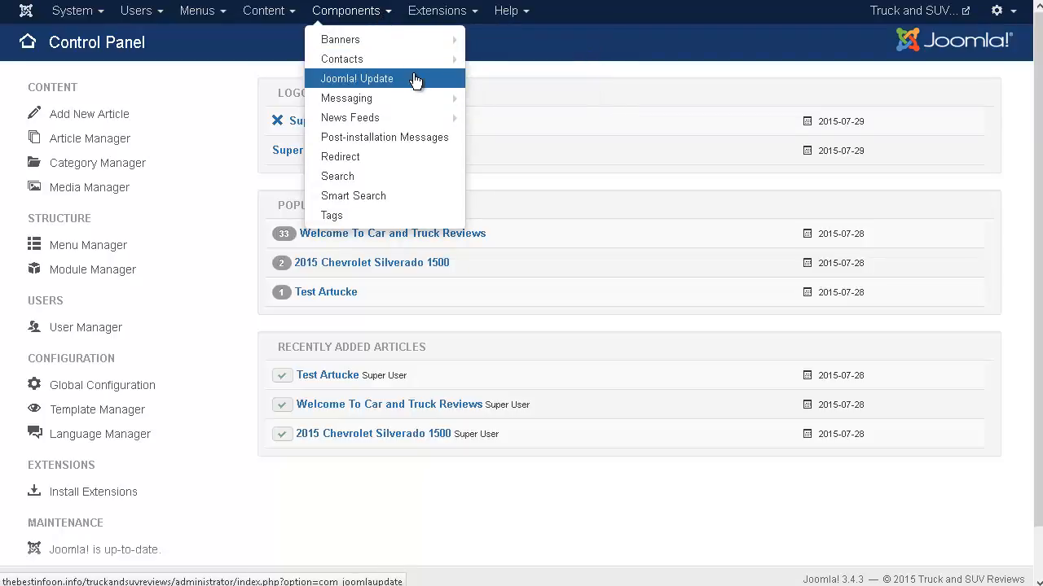
pyautogui.click(417, 15)
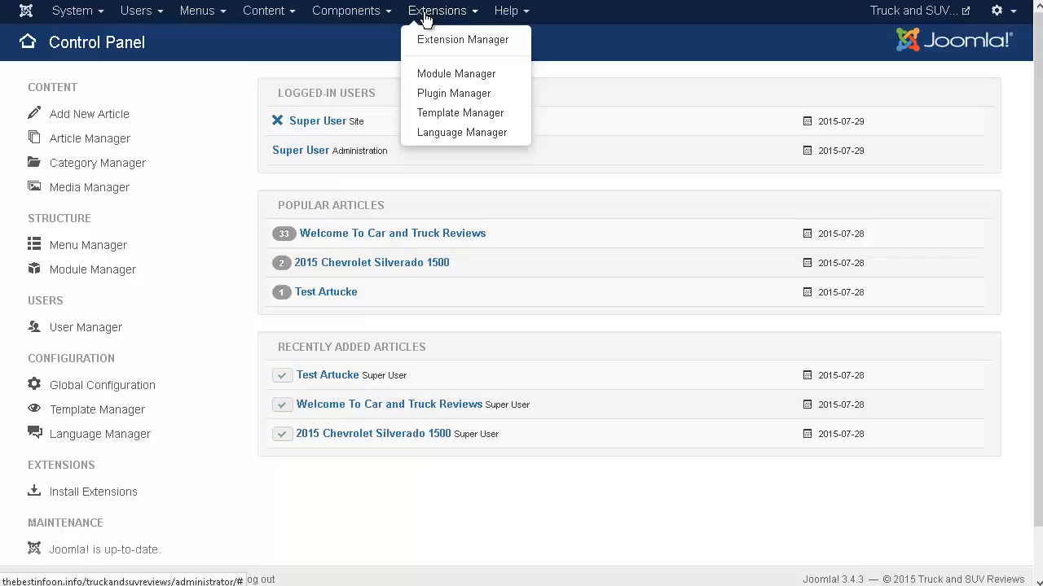
pyautogui.click(475, 79)
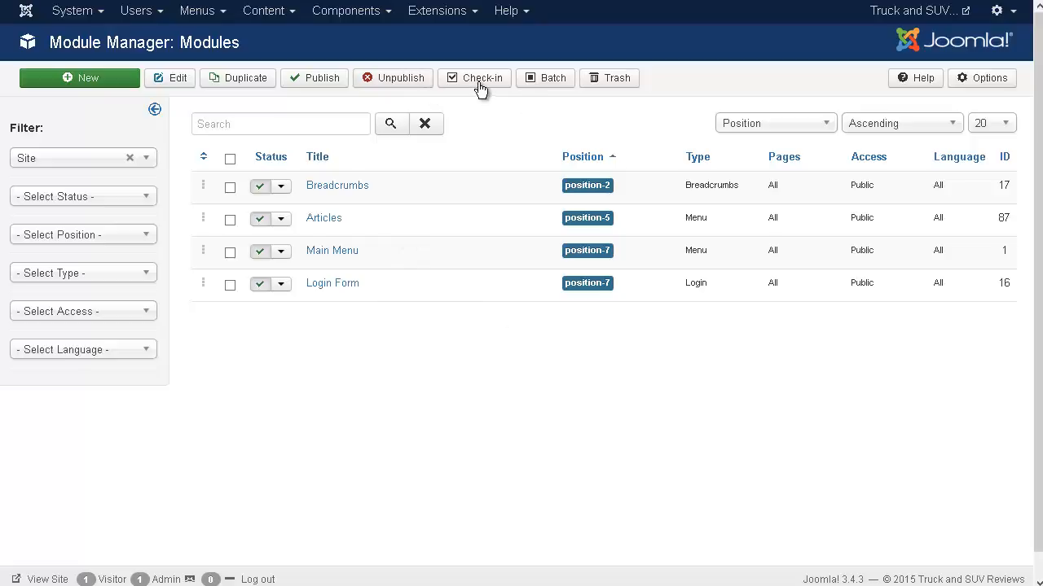
# Open the Plugin Manager and look through all three pages of installed plugins.
pyautogui.click(462, 18)
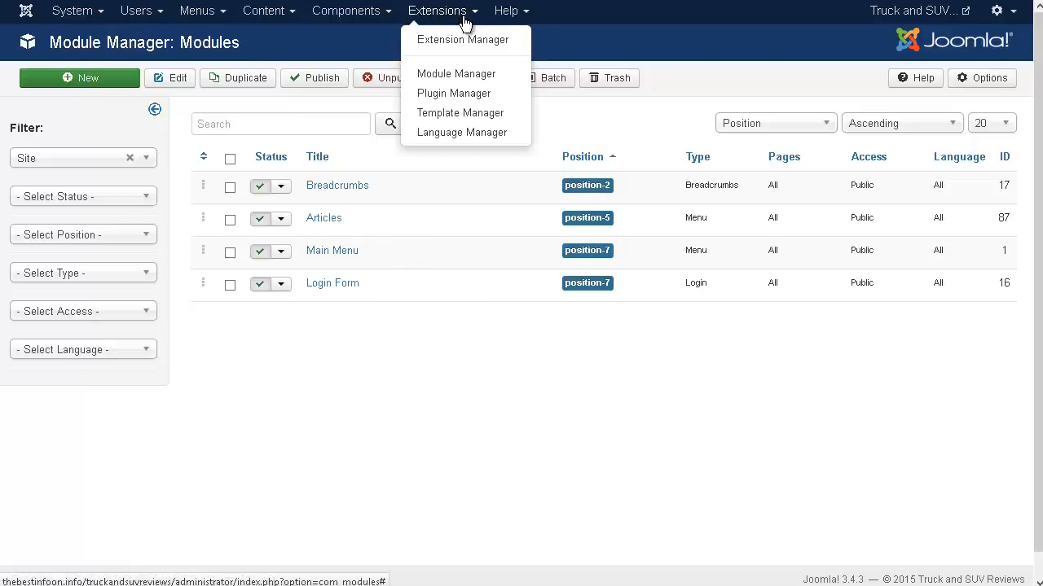
pyautogui.click(475, 96)
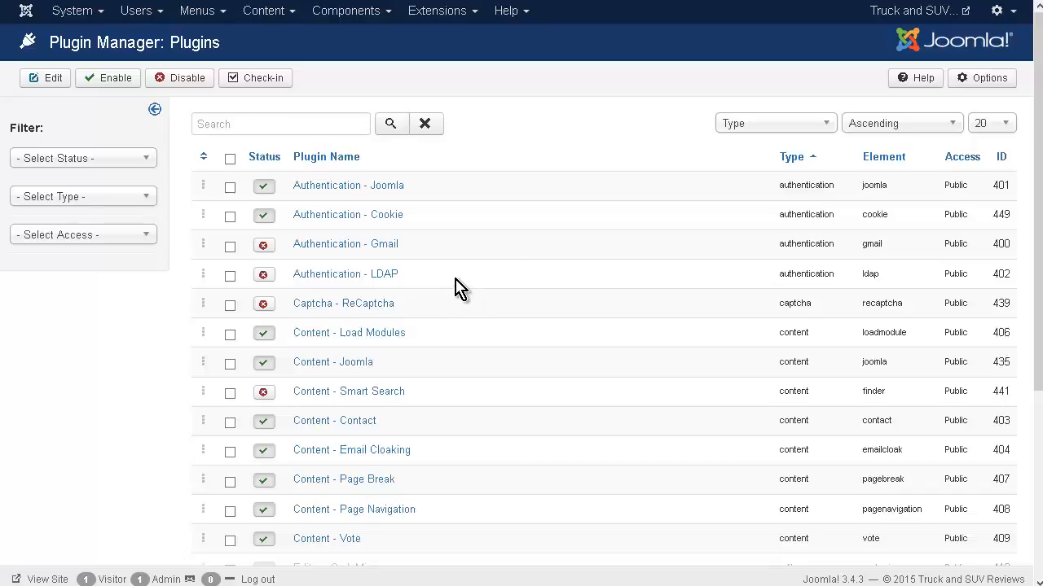
pyautogui.scroll(-2, 461, 288)
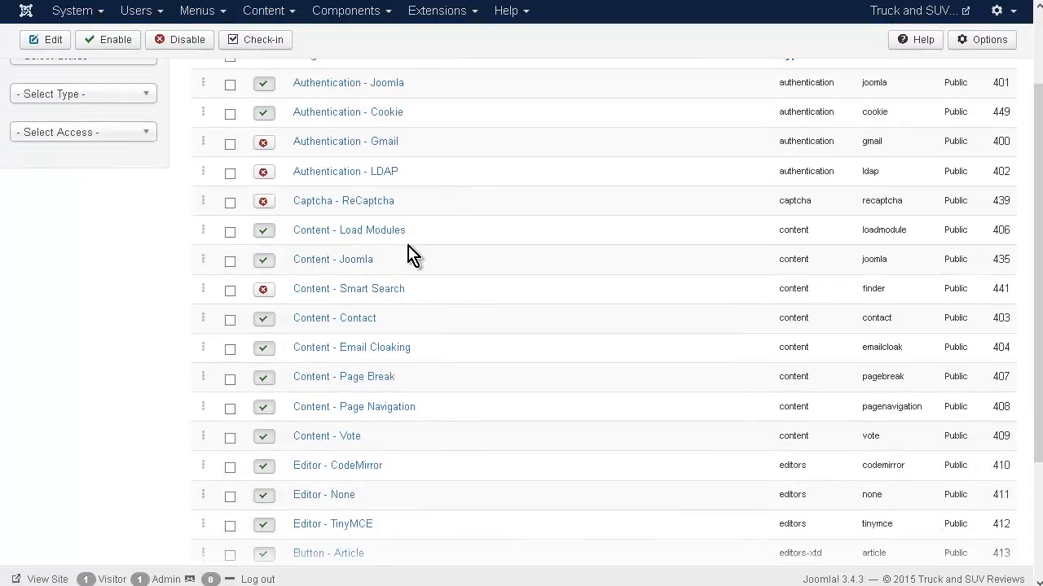
pyautogui.scroll(-3, 414, 252)
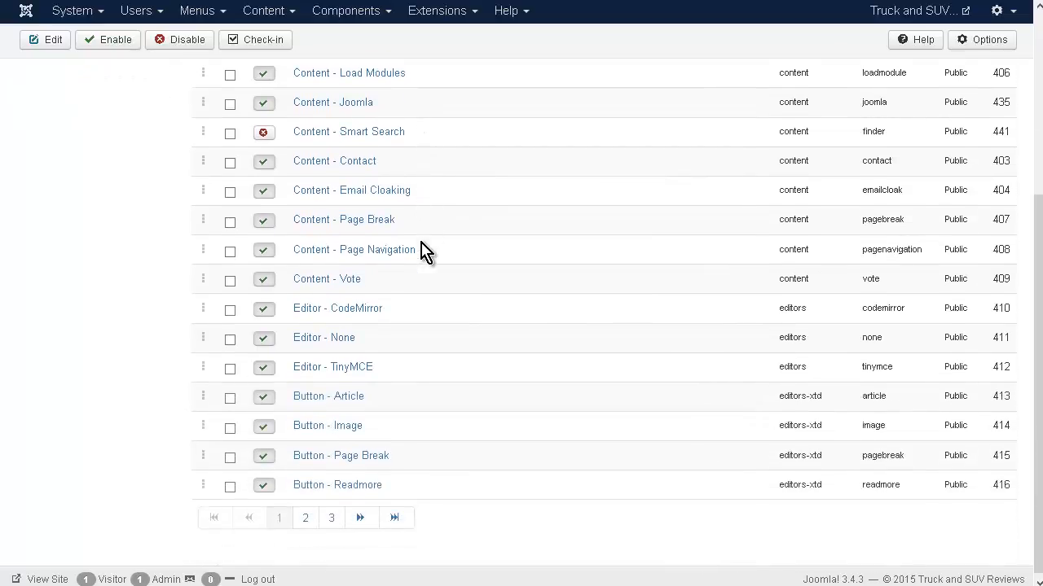
pyautogui.click(304, 521)
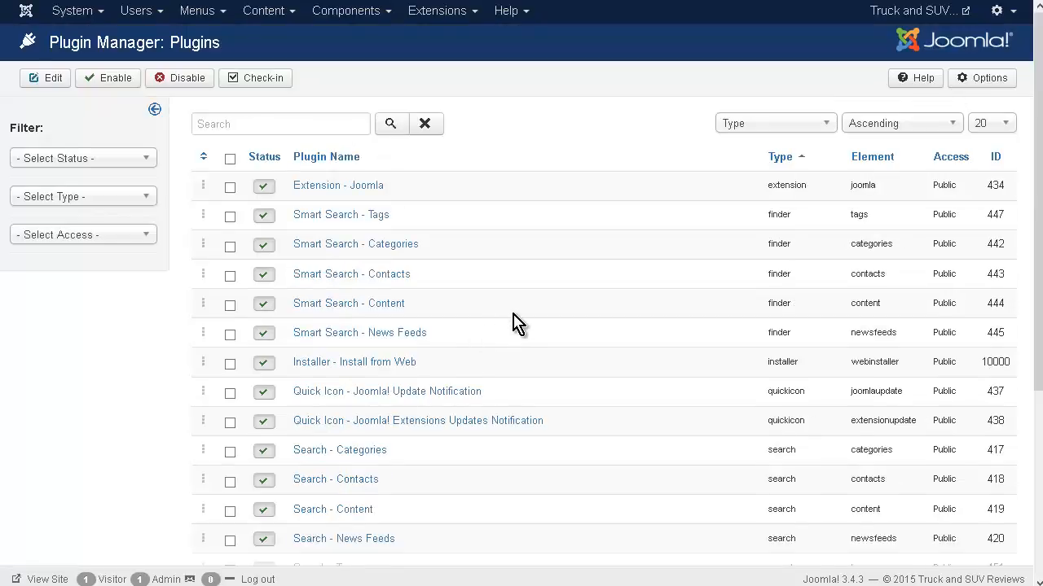
pyautogui.scroll(-3, 511, 334)
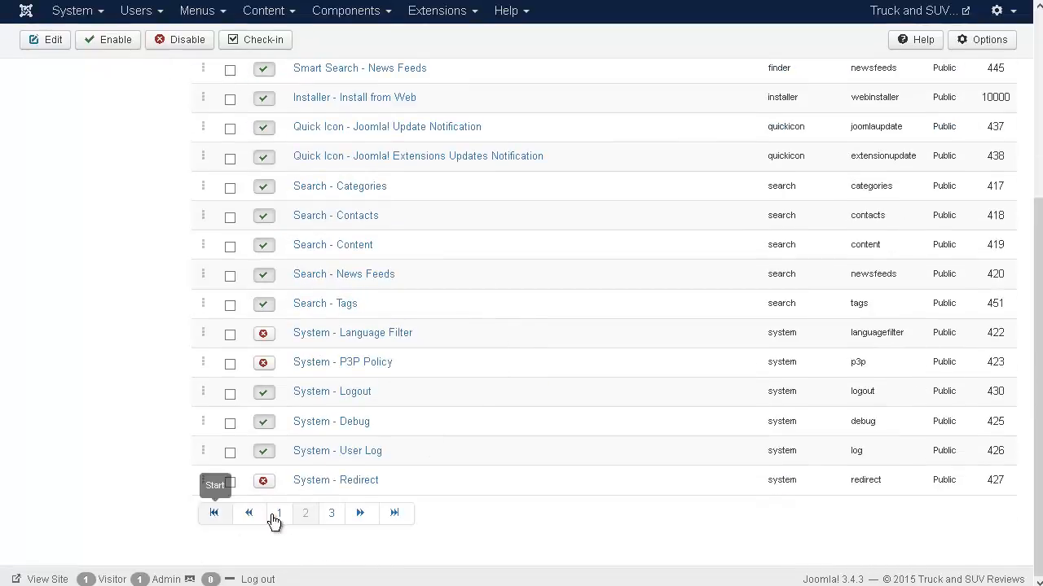
pyautogui.click(332, 514)
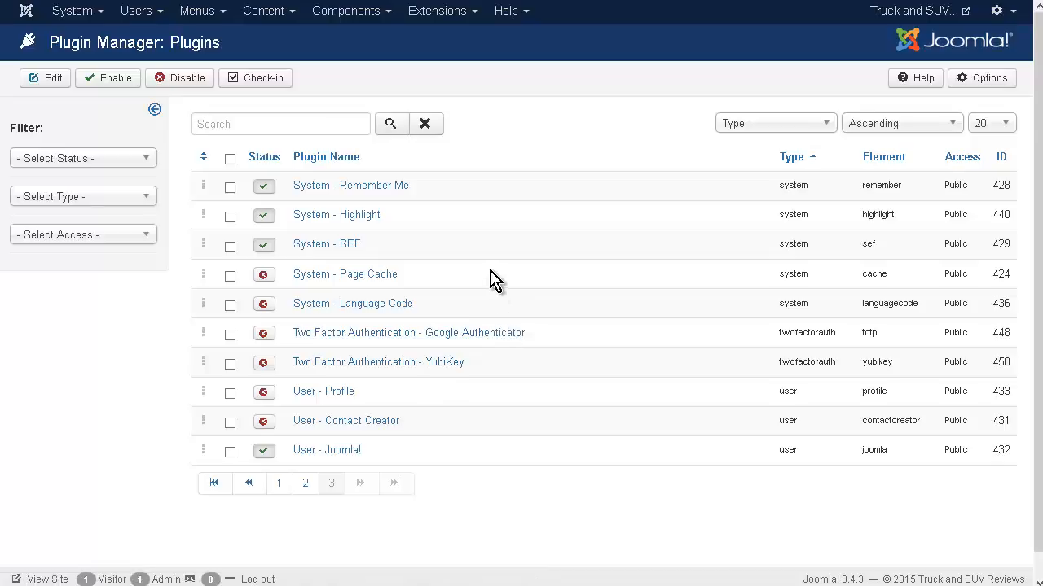
# Browse the Calendars & Events and Maps & Locations categories of web-installable extensions in the Extension Manager.
pyautogui.click(434, 17)
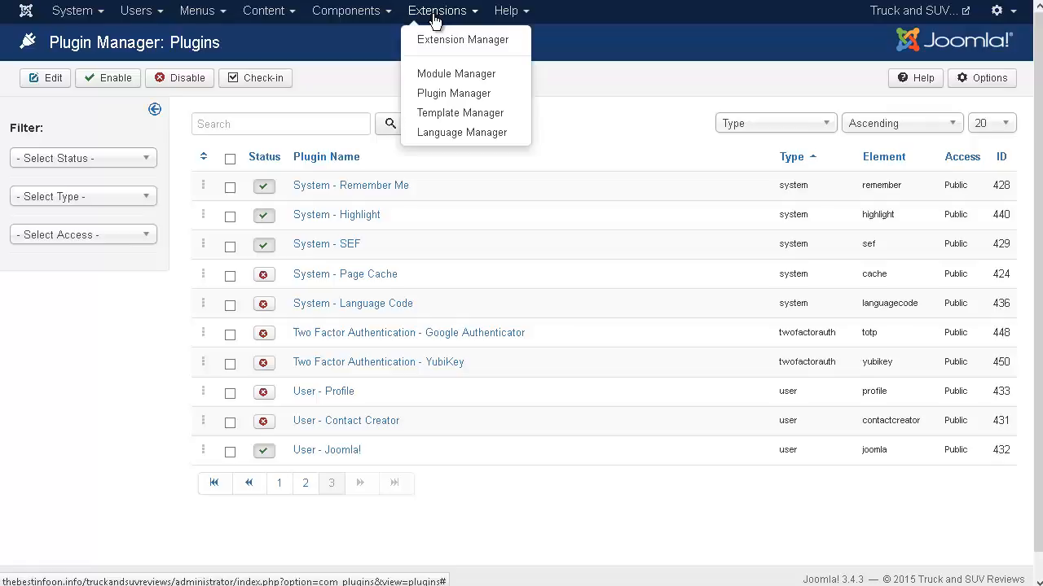
pyautogui.click(463, 43)
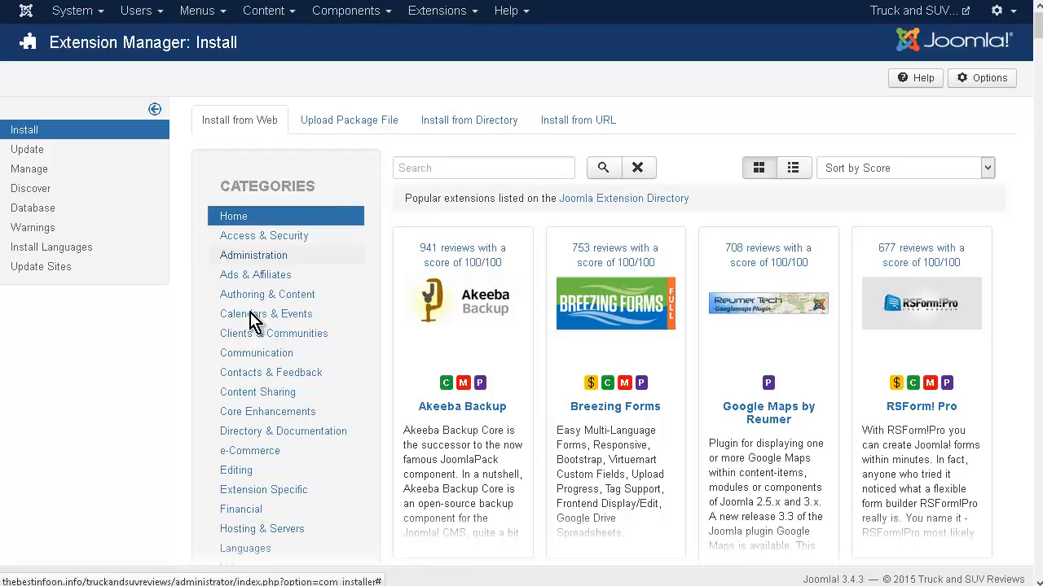
pyautogui.click(439, 352)
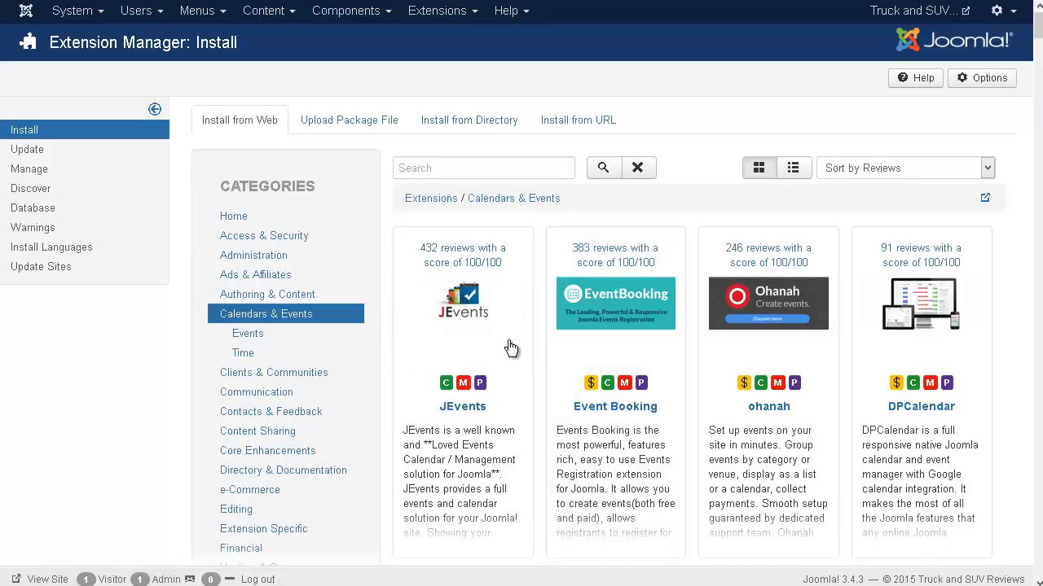
pyautogui.scroll(-2, 461, 461)
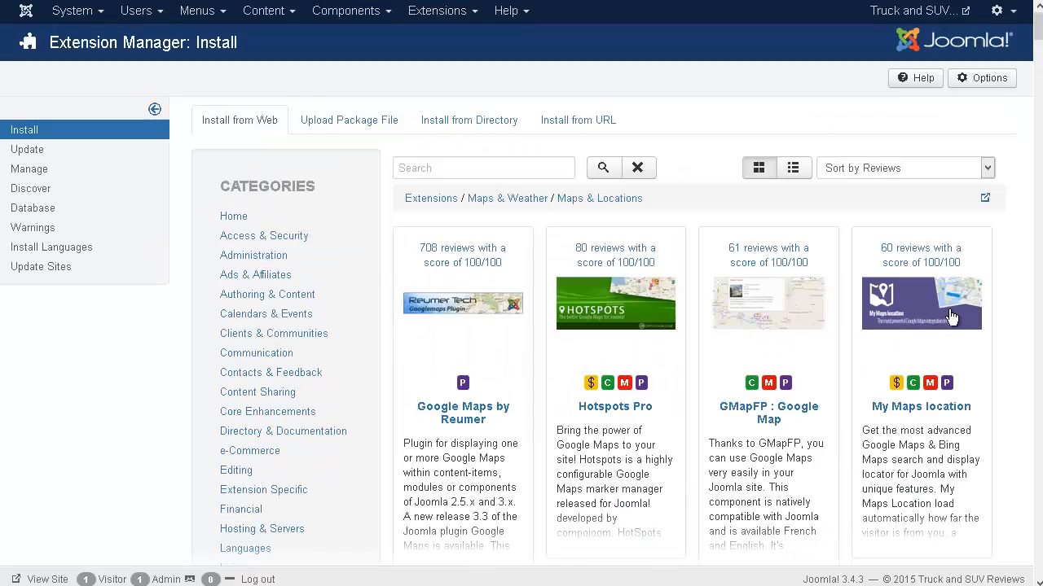
# Install the Google Maps by Reumer plugin from the web extension directory.
pyautogui.click(481, 418)
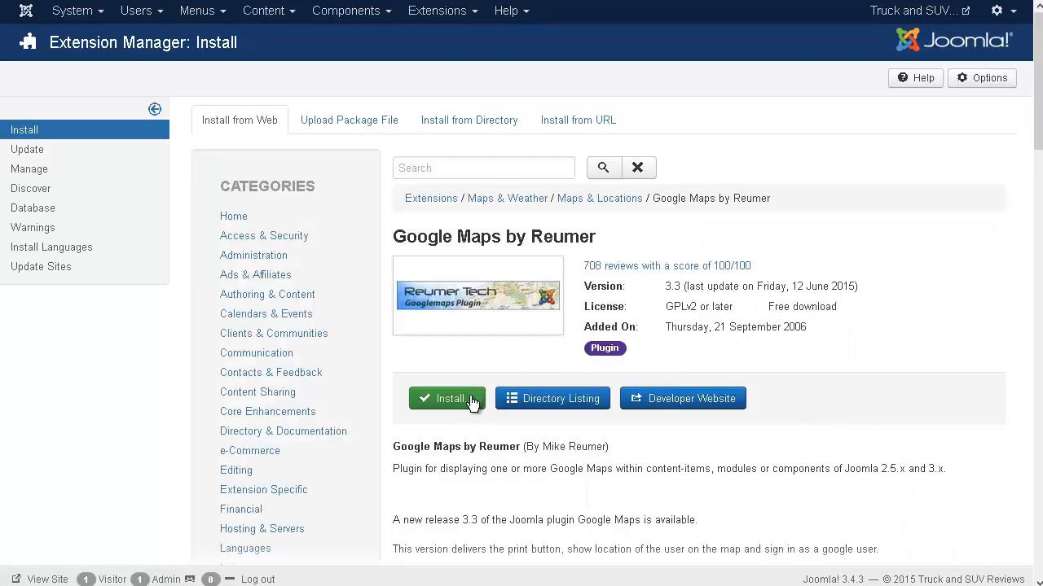
pyautogui.click(464, 401)
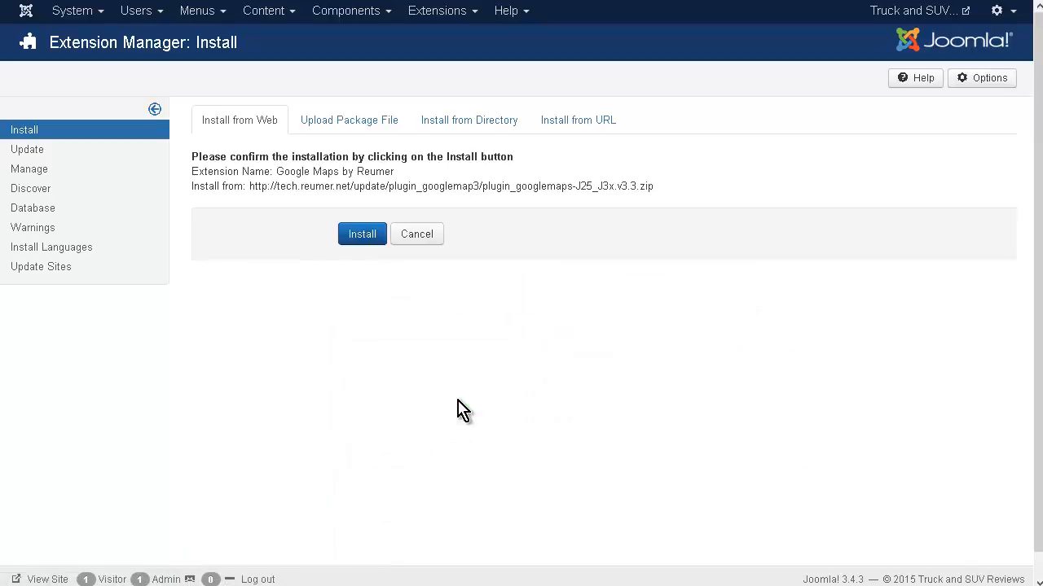
pyautogui.click(361, 235)
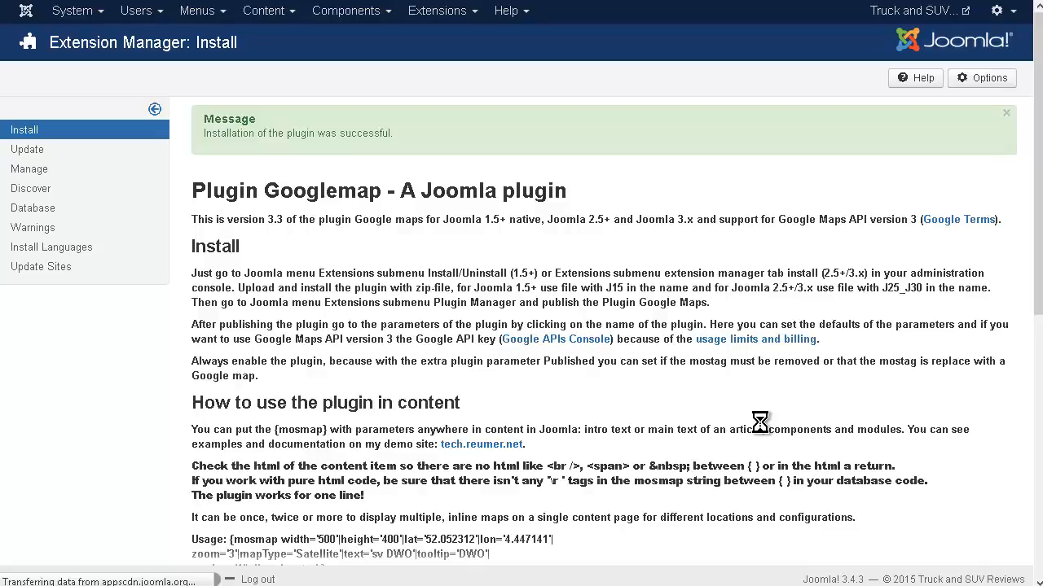
# Find the System - Google Maps plugin in the Plugin Manager by searching for "google", and enable it.
pyautogui.click(476, 15)
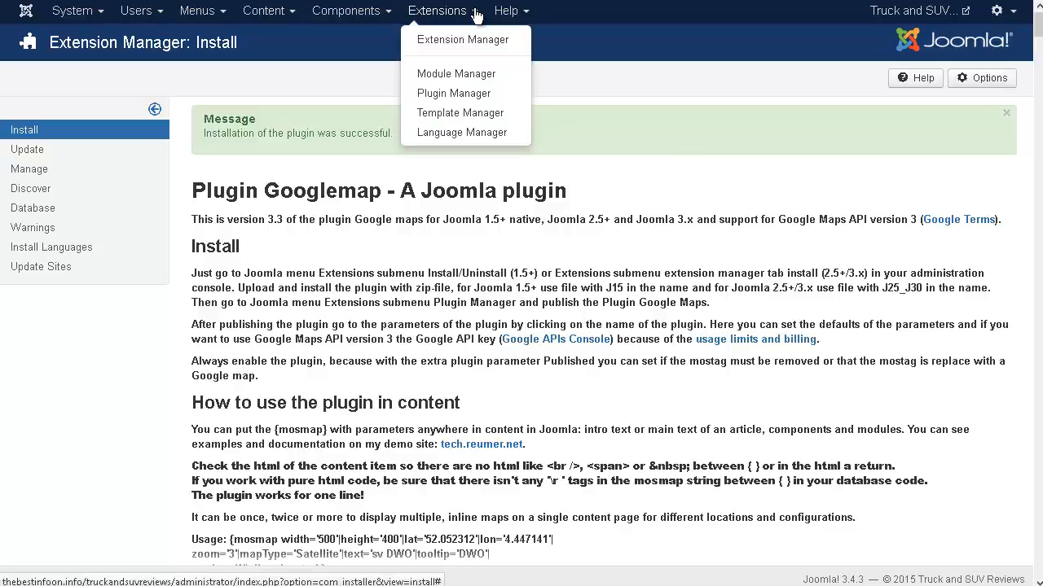
pyautogui.click(470, 98)
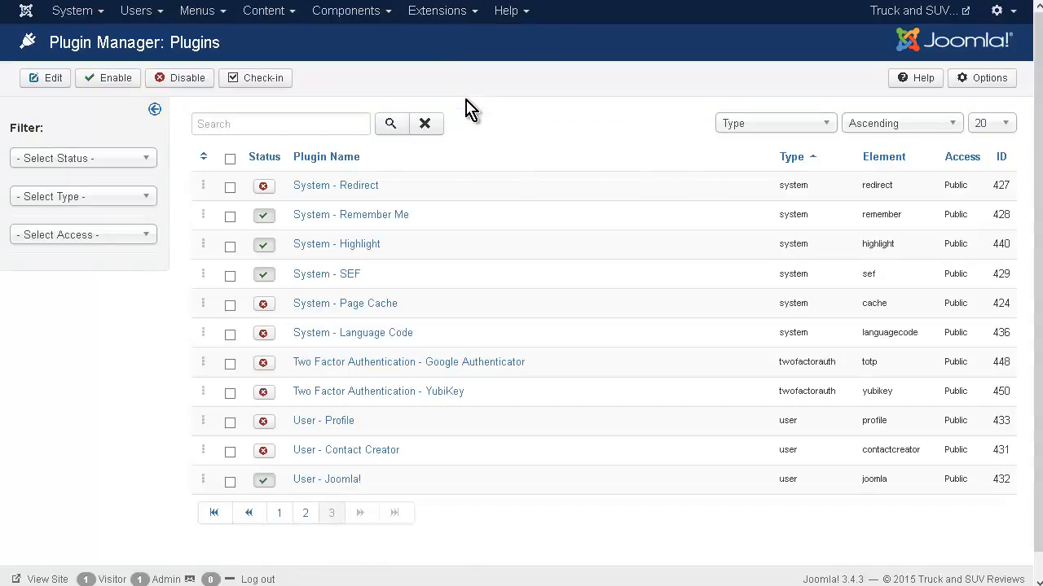
pyautogui.click(273, 123)
pyautogui.write('google')
pyautogui.press('Return')
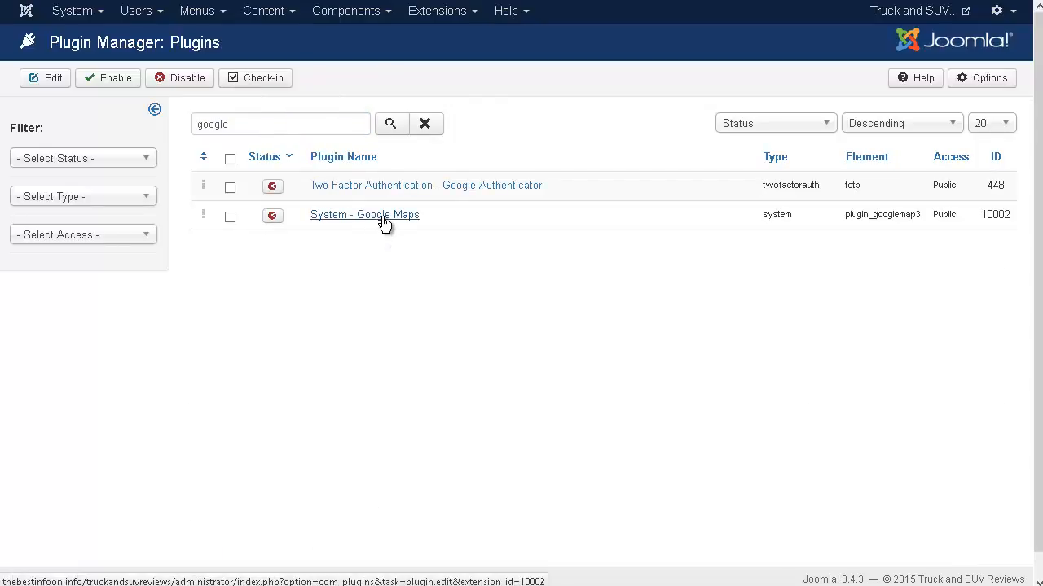
pyautogui.click(272, 217)
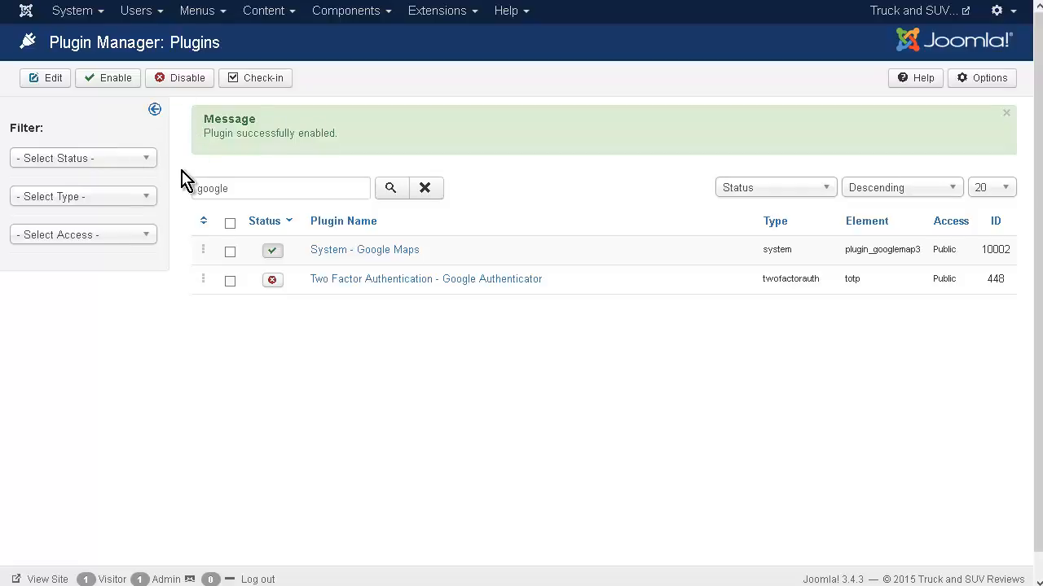
# Clear the plugin search and sort the full plugin list by plugin name in ascending order.
pyautogui.click(145, 199)
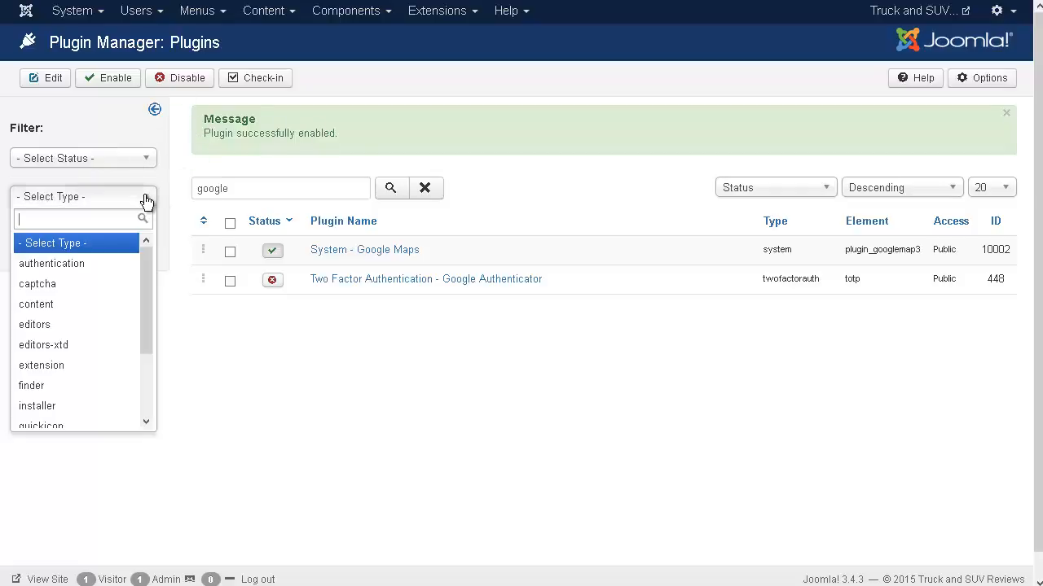
pyautogui.click(145, 199)
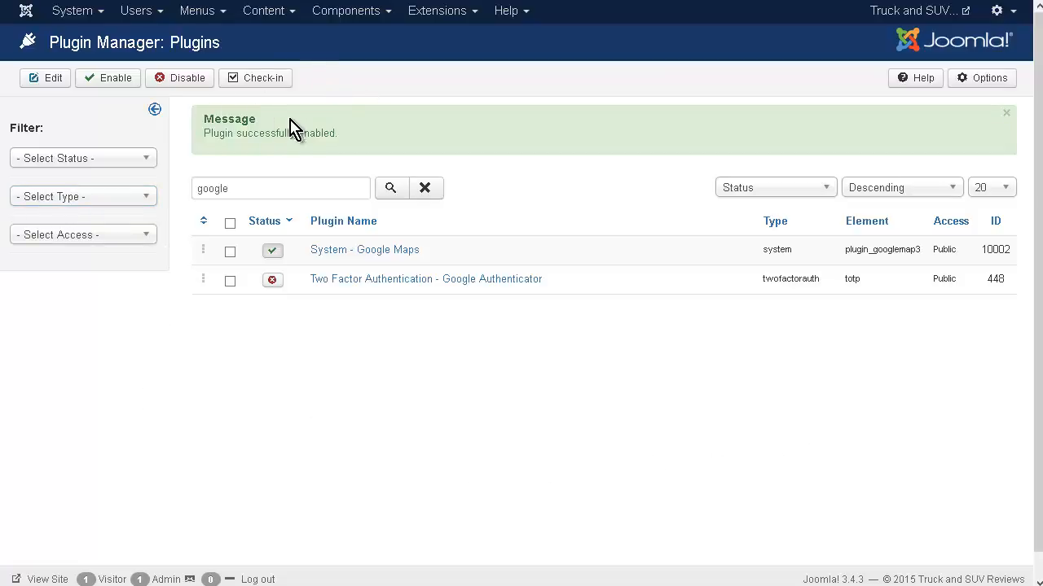
pyautogui.doubleClick(235, 188)
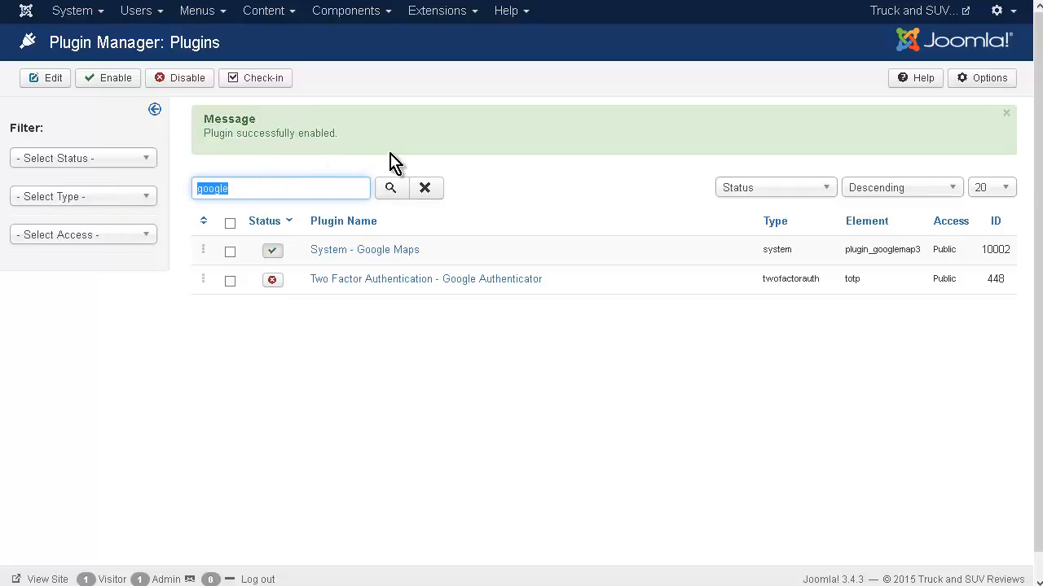
pyautogui.click(423, 190)
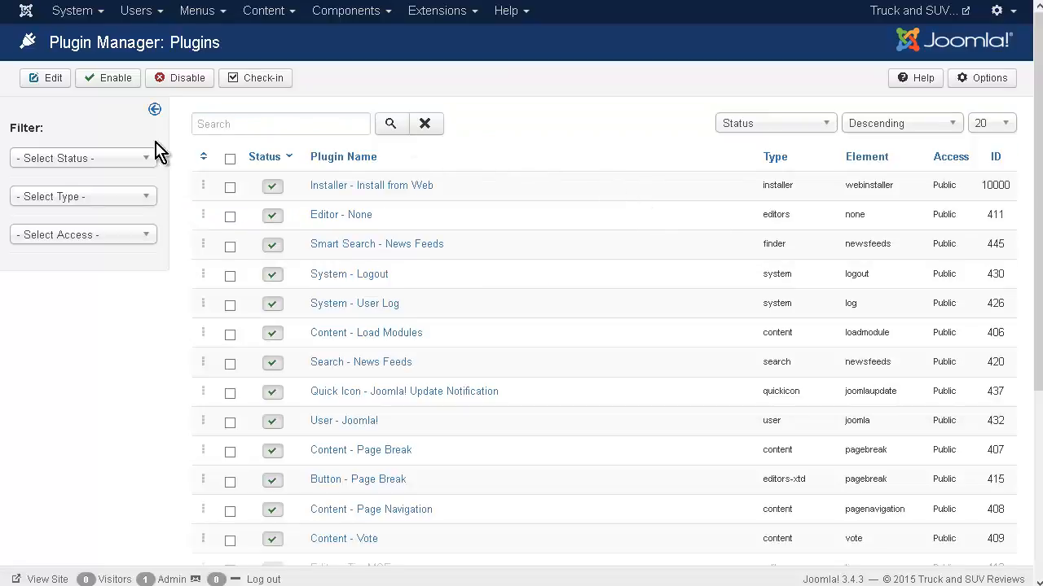
pyautogui.click(271, 159)
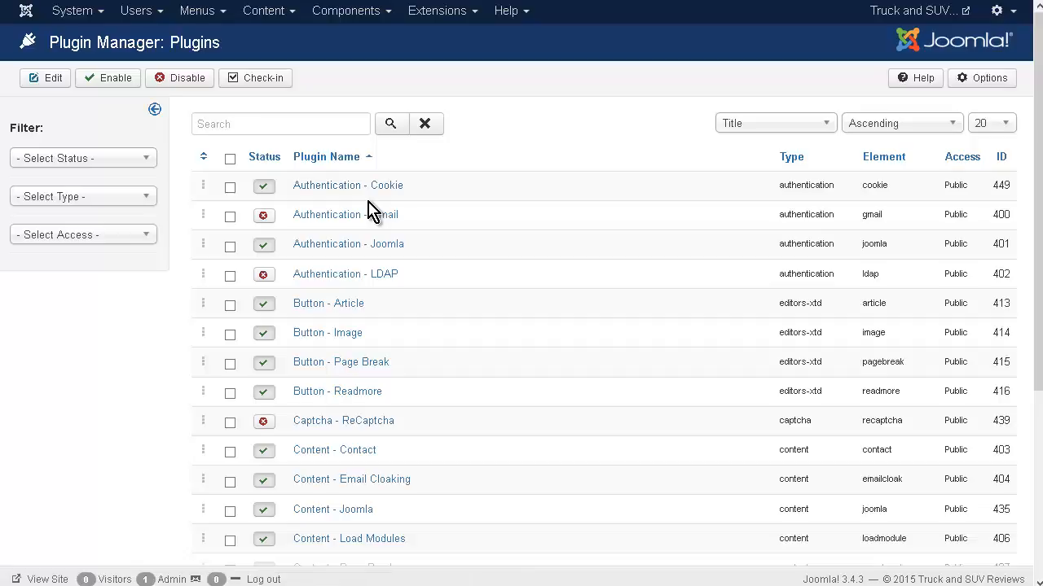
# Start a new category for the Contacts component and give it the title Sales.
pyautogui.click(374, 15)
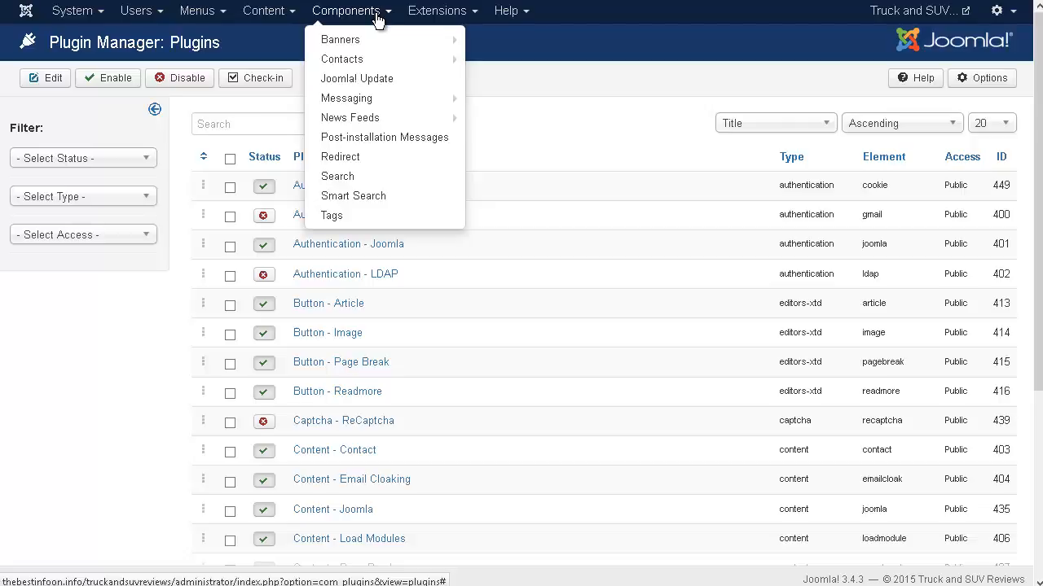
pyautogui.moveTo(368, 43)
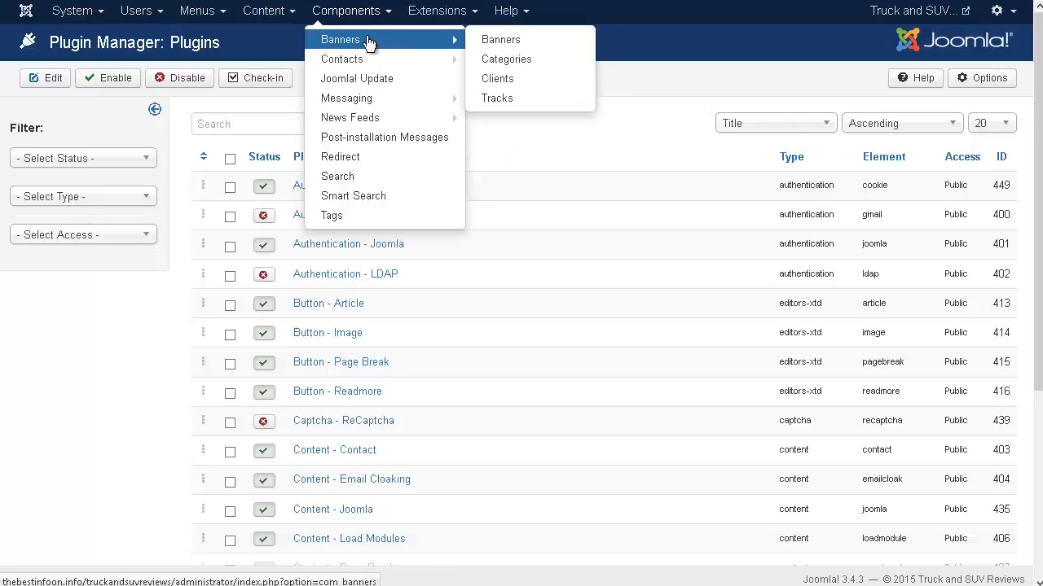
pyautogui.moveTo(369, 66)
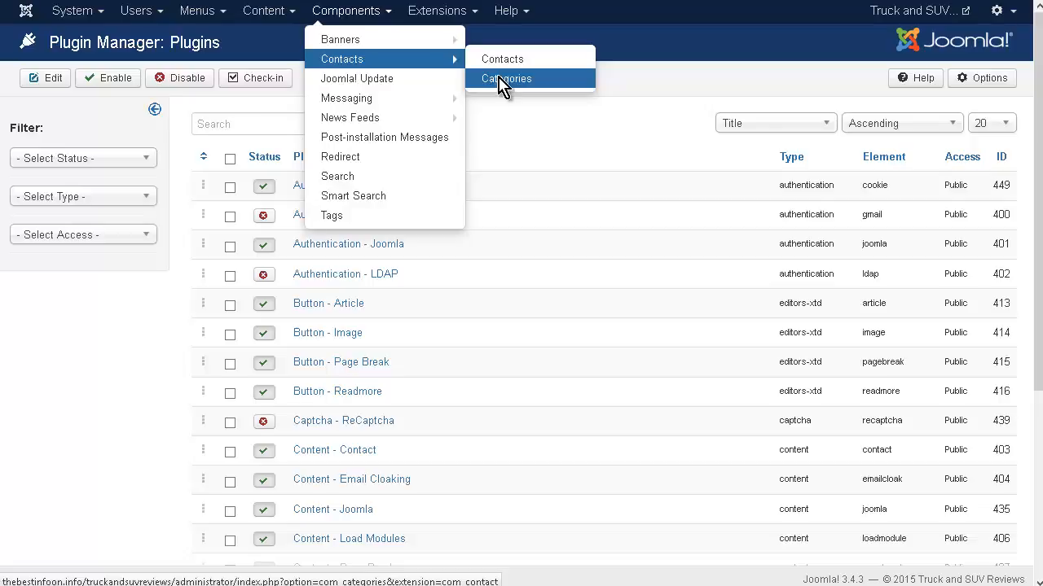
pyautogui.click(500, 80)
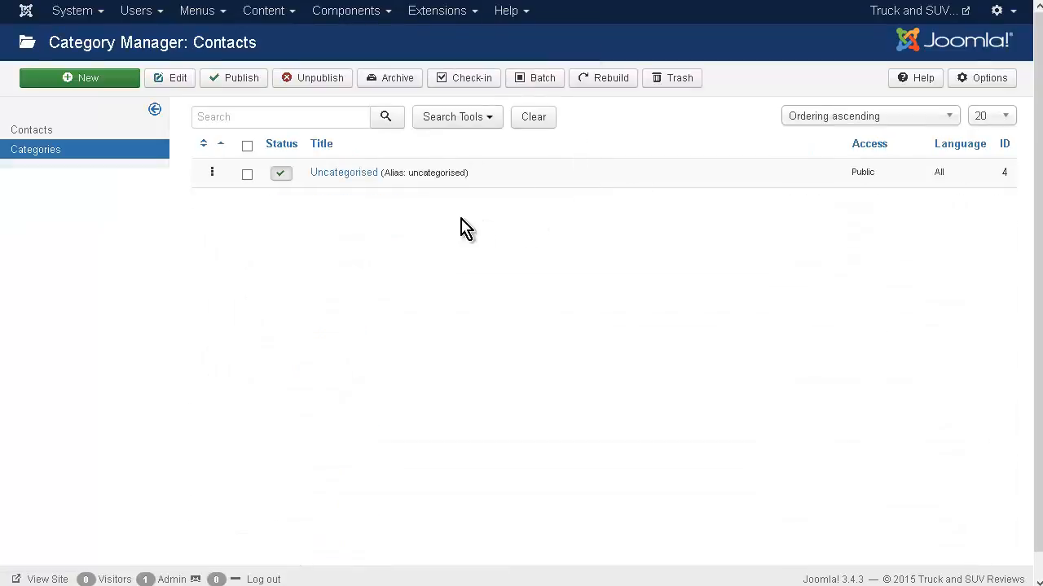
pyautogui.click(98, 82)
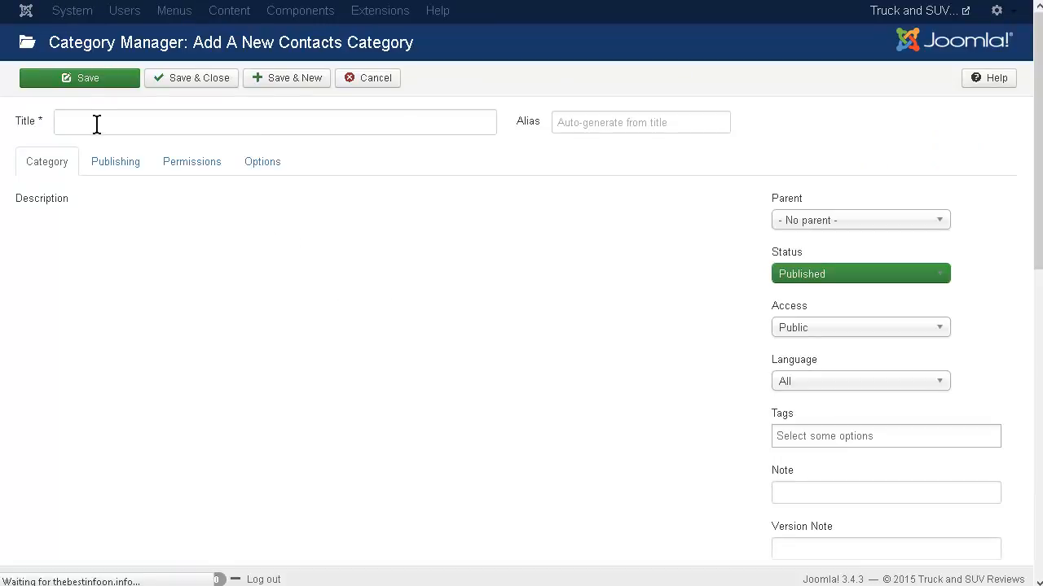
pyautogui.click(96, 124)
pyautogui.write('Sales')
# Review the publishing, permissions and options settings of the new Sales category.
pyautogui.click(130, 169)
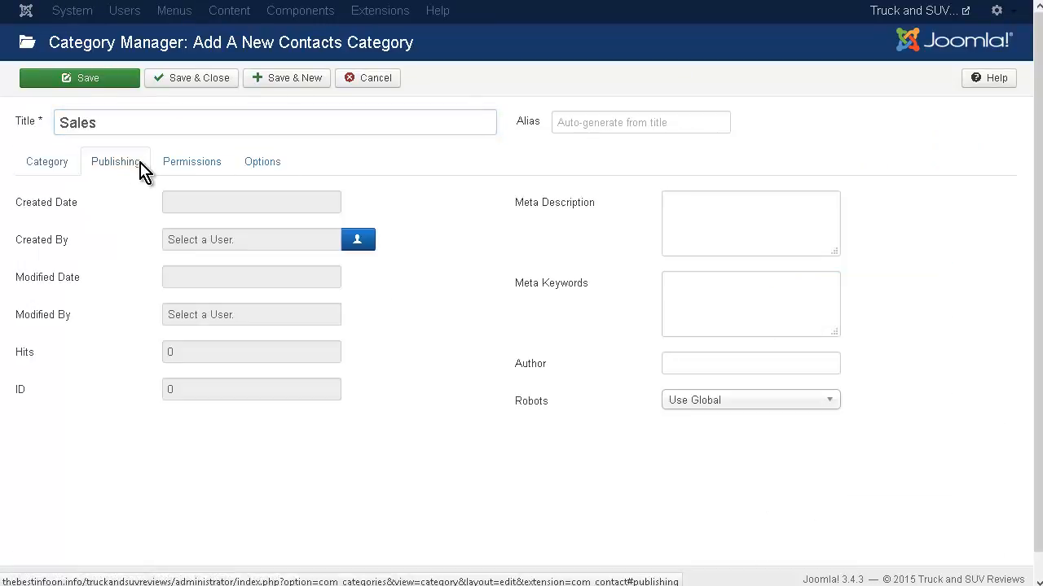
pyautogui.click(183, 167)
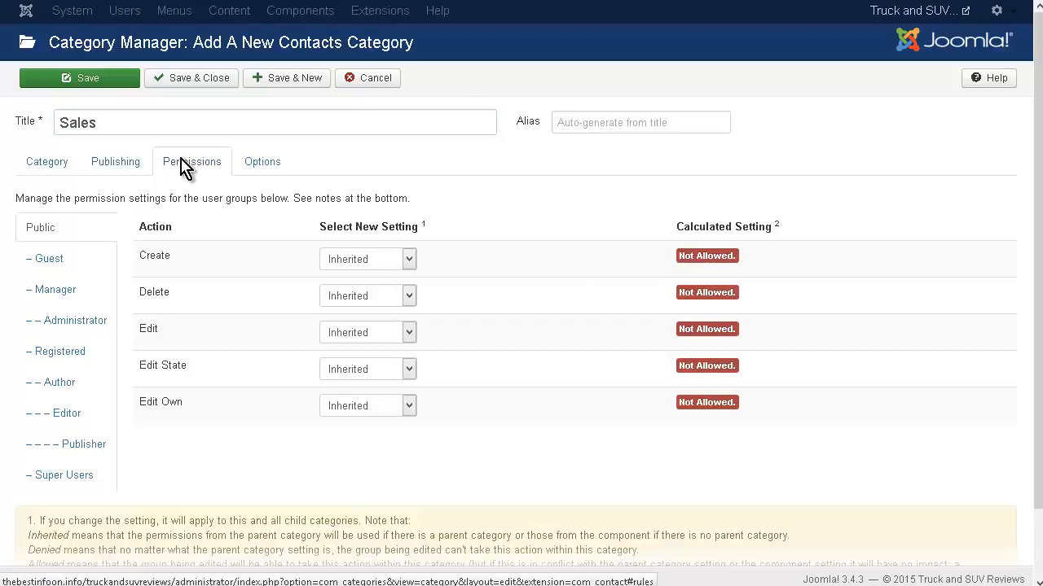
pyautogui.click(272, 167)
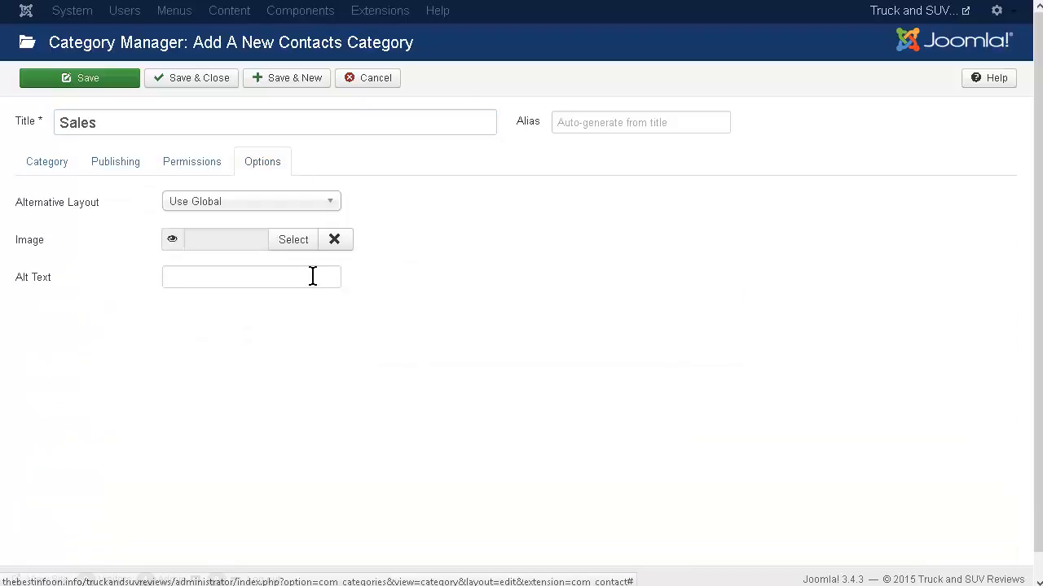
# Tag the Sales category with Truck and SUV, and save it while starting another contacts category.
pyautogui.click(41, 164)
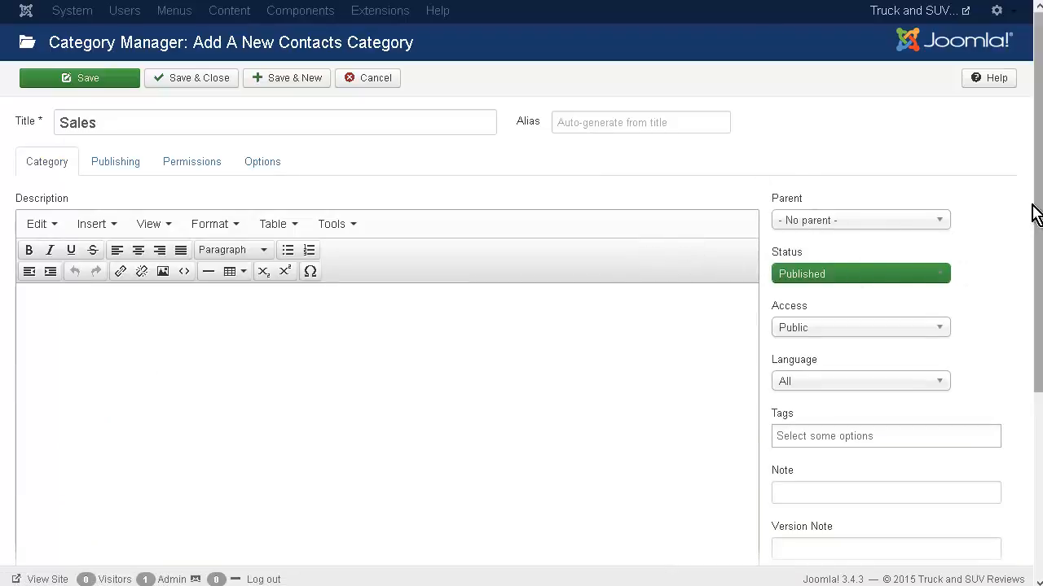
pyautogui.scroll(-3, 1036, 208)
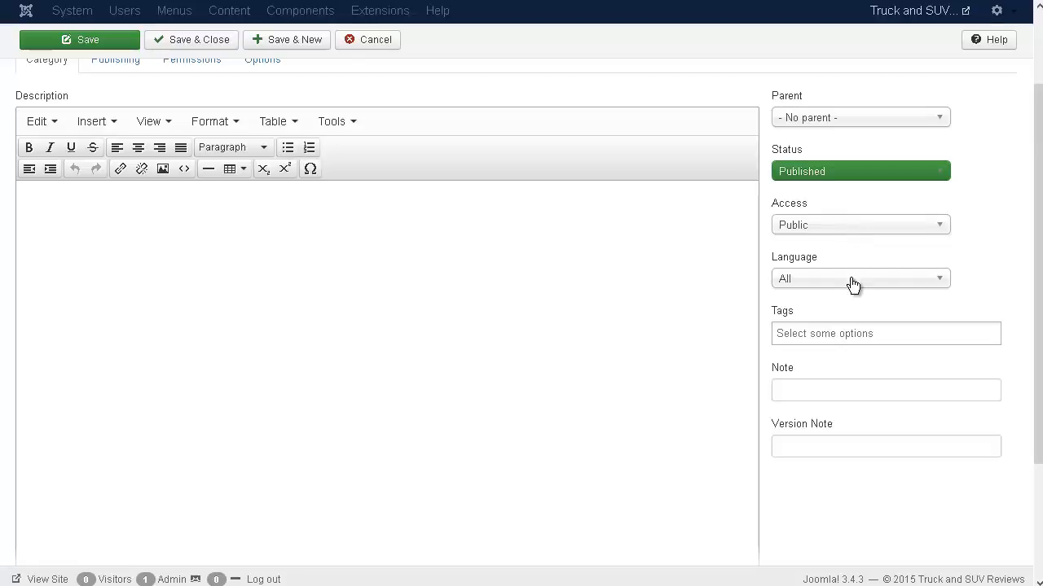
pyautogui.click(829, 336)
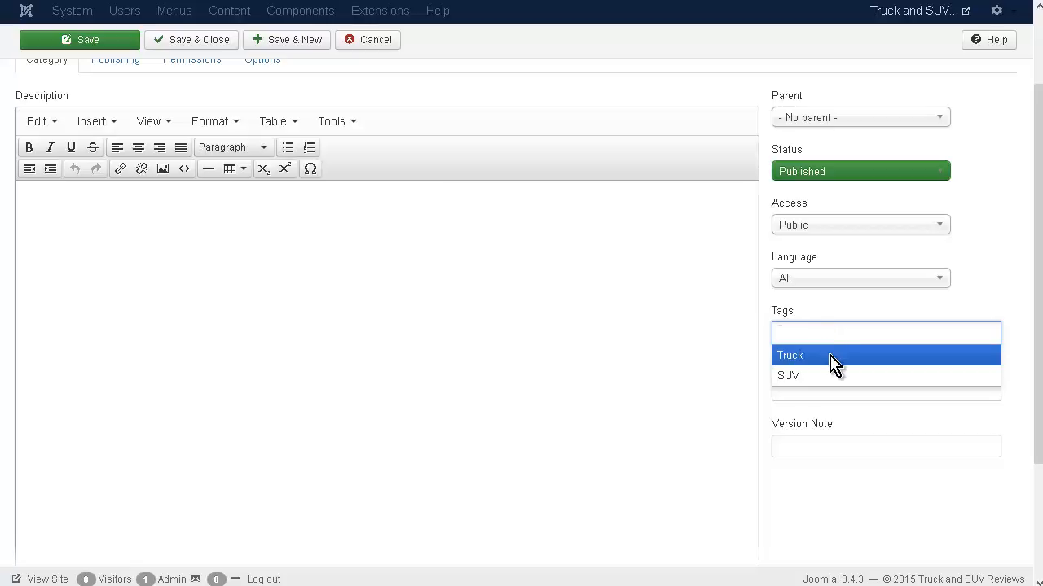
pyautogui.click(832, 363)
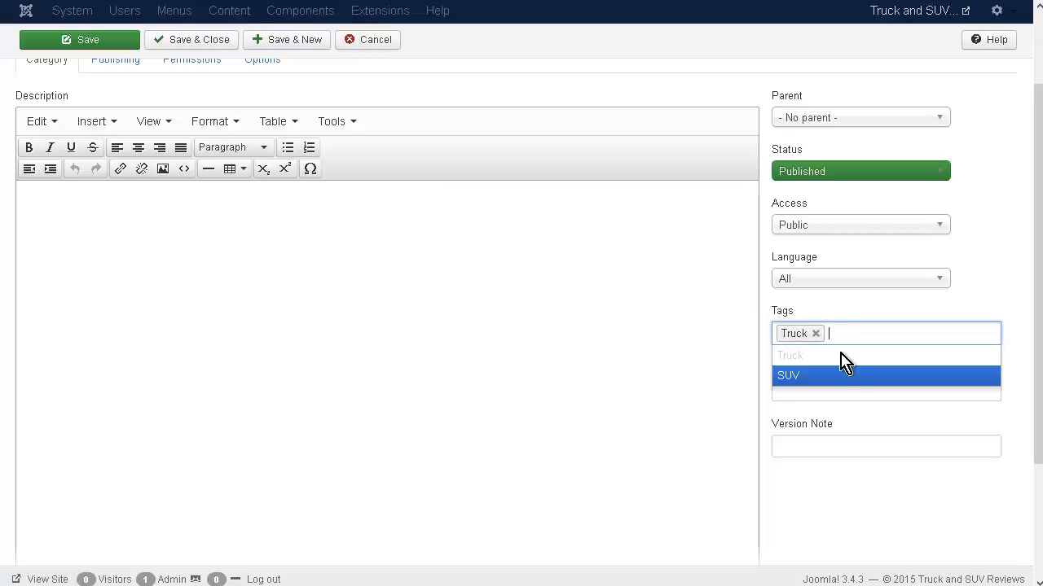
pyautogui.click(833, 383)
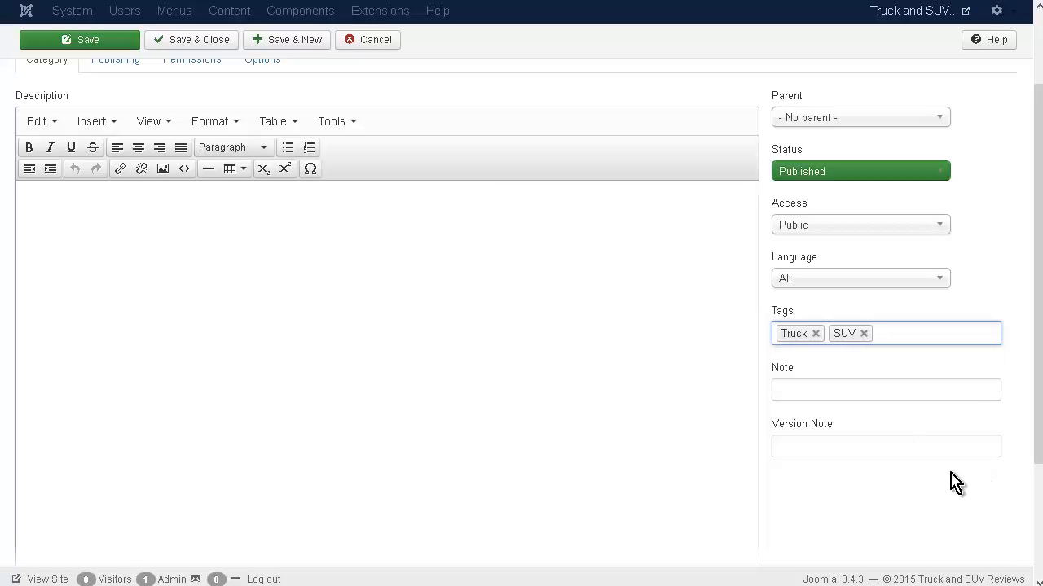
pyautogui.click(841, 477)
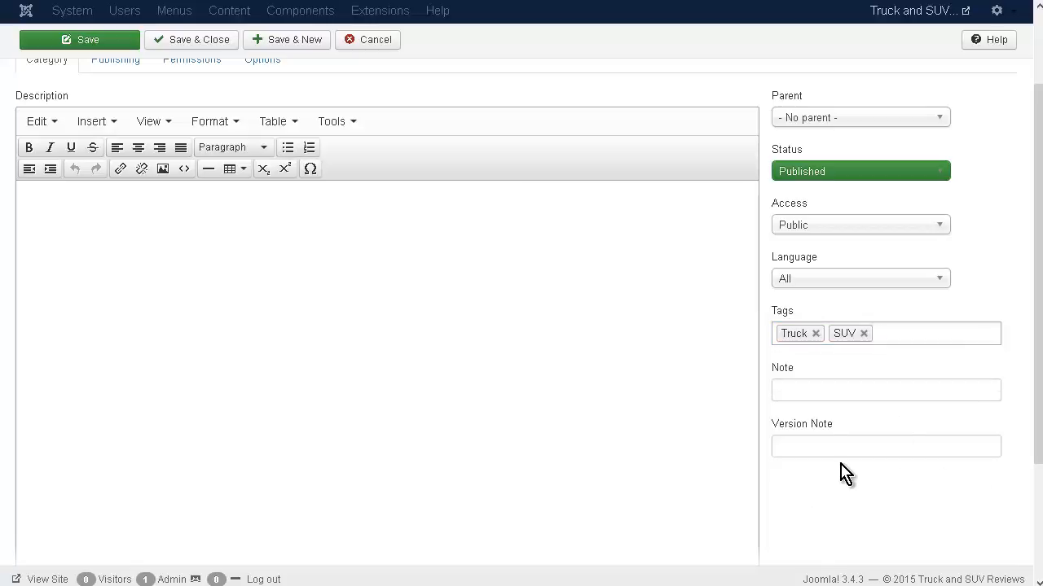
pyautogui.scroll(2, 834, 448)
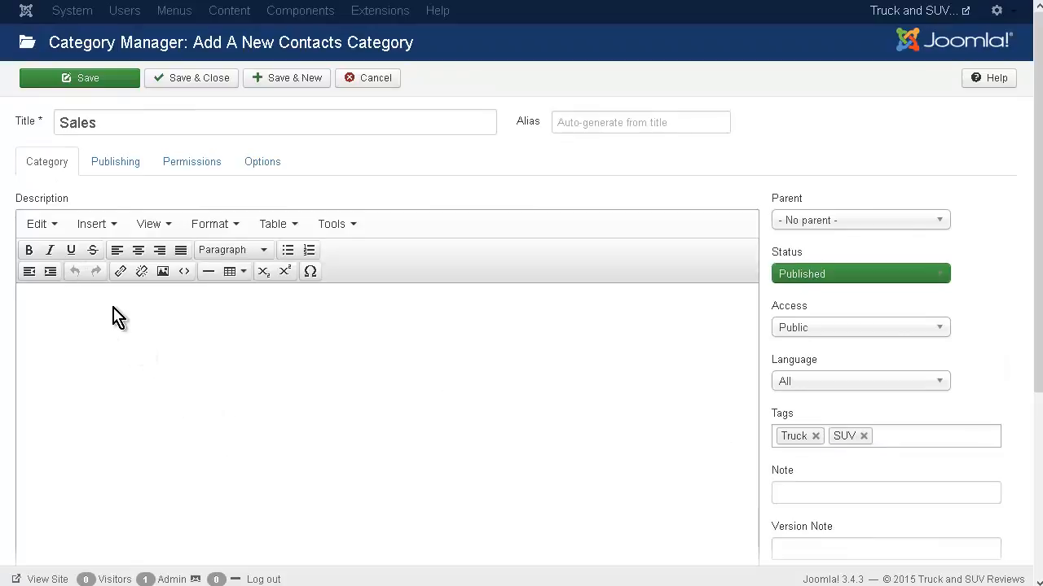
pyautogui.click(284, 82)
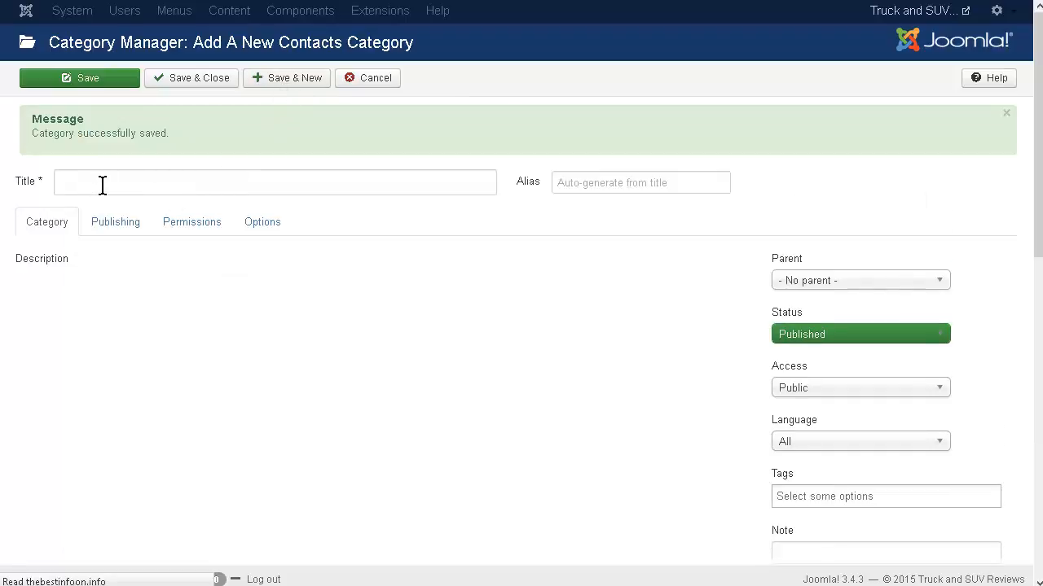
# Title the new contacts category Service, save and close it, and unpublish the Uncategorised category.
pyautogui.click(102, 186)
pyautogui.write('Service')
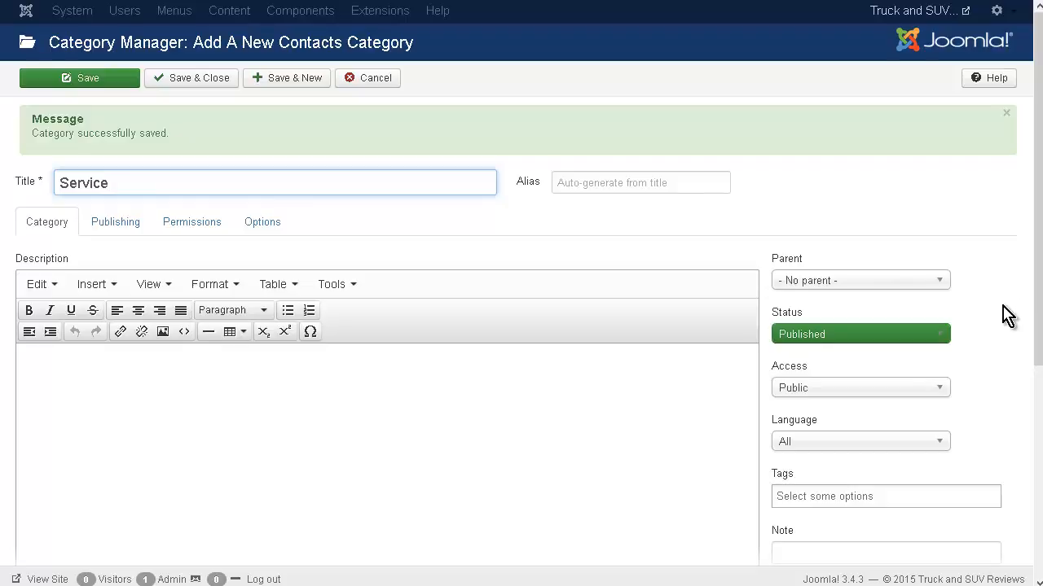
pyautogui.scroll(-2, 1005, 316)
pyautogui.scroll(2, 1003, 320)
pyautogui.click(201, 84)
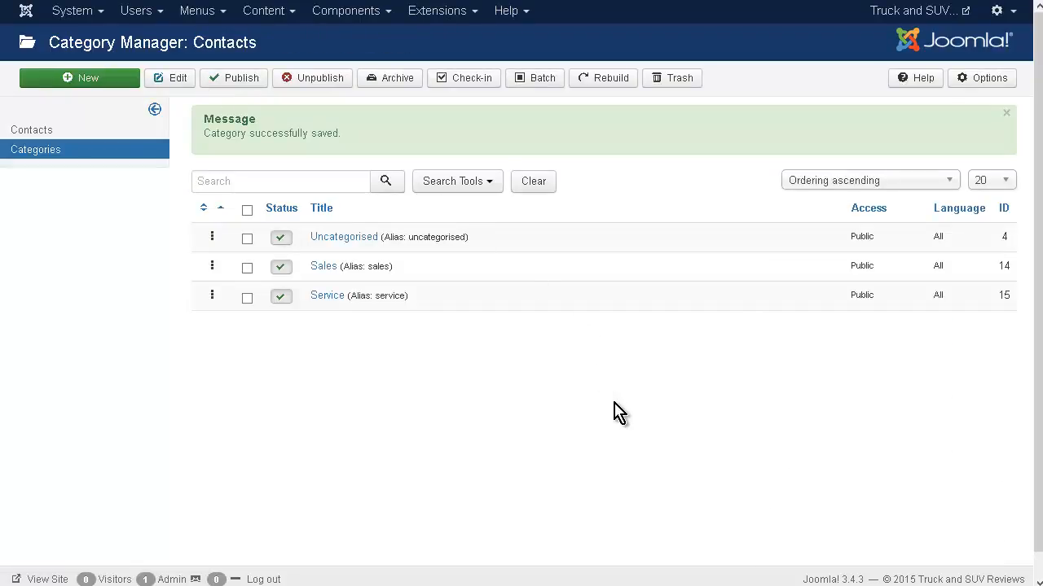
pyautogui.click(284, 240)
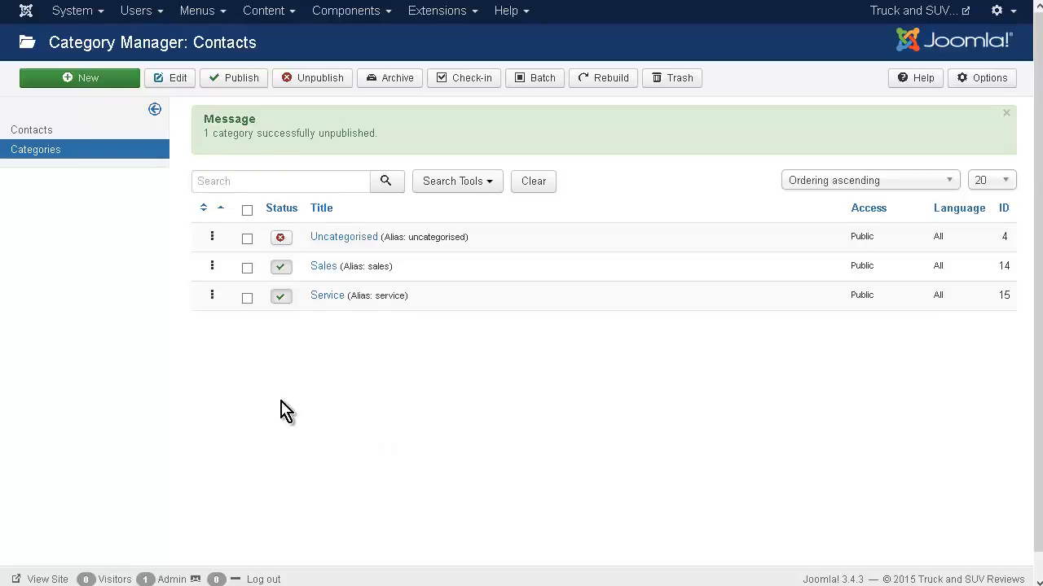
# Start a new contact in the Contact Manager and link it to the Super User account.
pyautogui.click(46, 132)
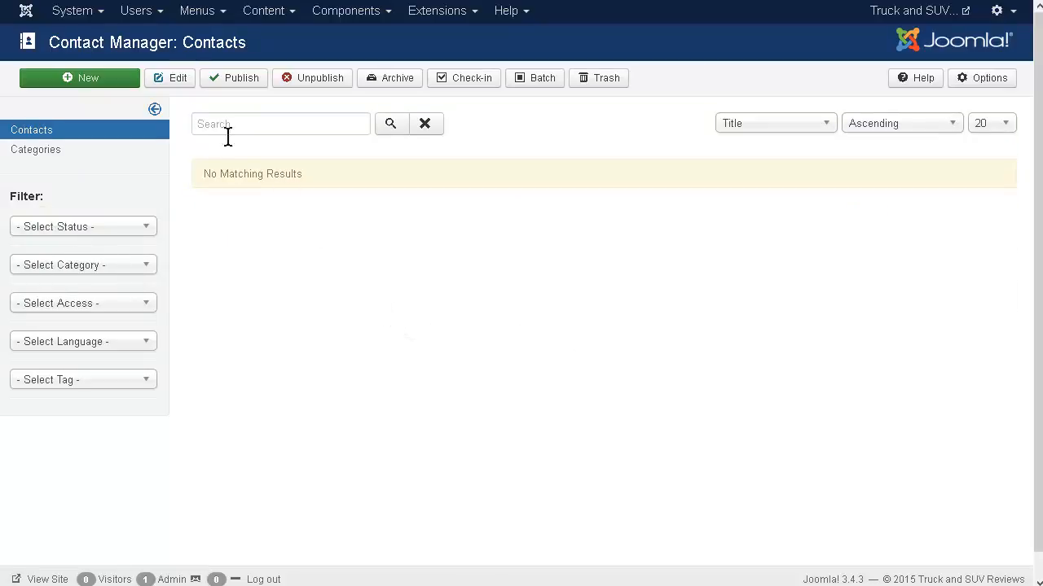
pyautogui.click(101, 81)
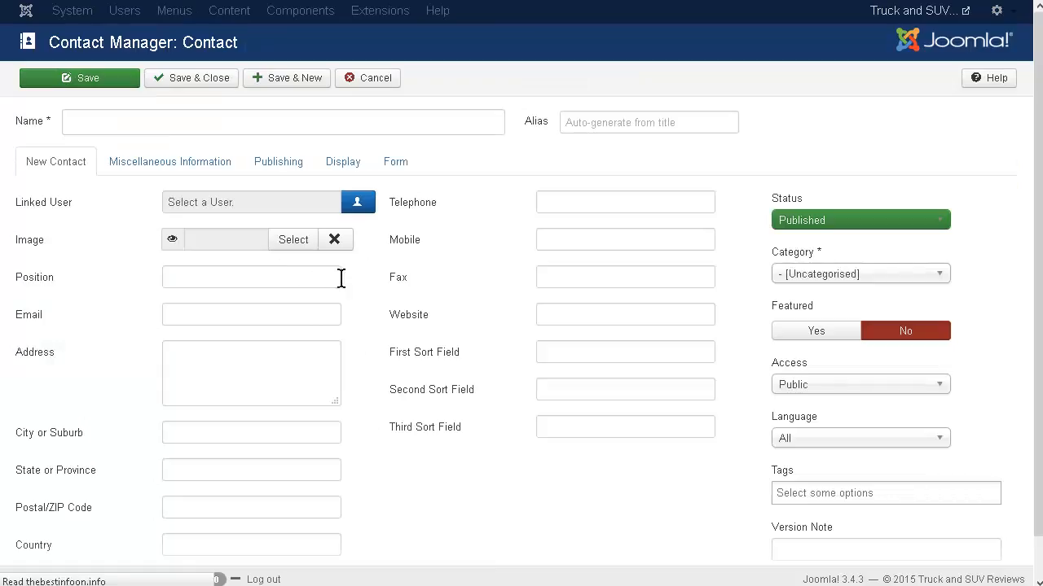
pyautogui.click(360, 204)
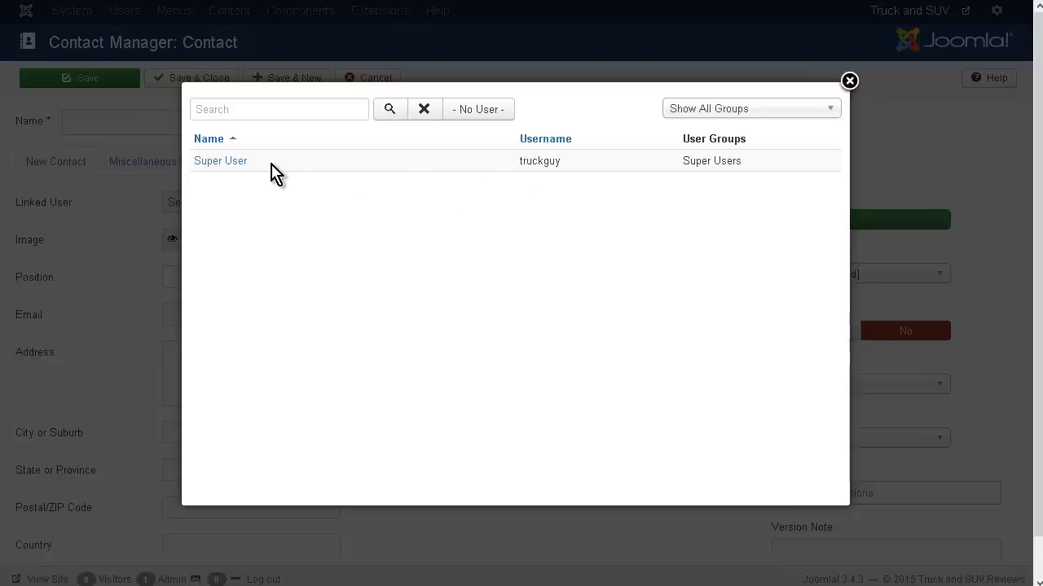
pyautogui.click(220, 161)
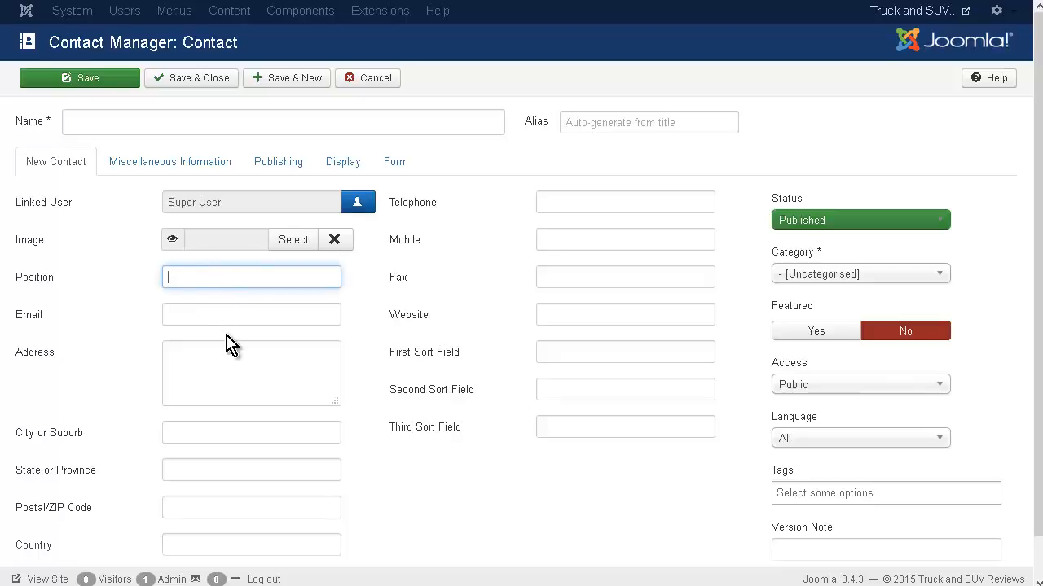
# Assign the new contact to the Sales category.
pyautogui.scroll(-1, 226, 344)
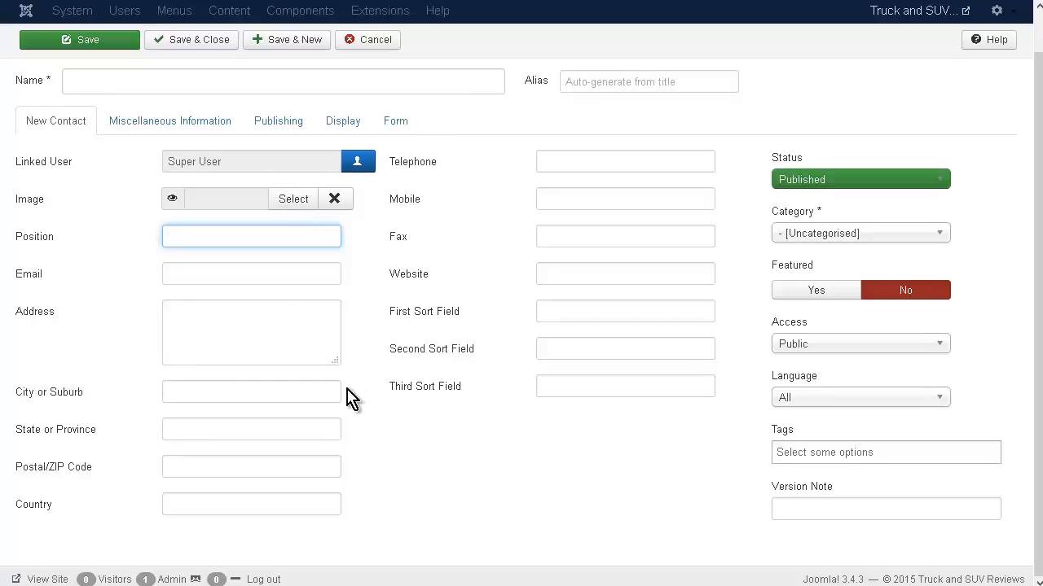
pyautogui.scroll(1, 350, 399)
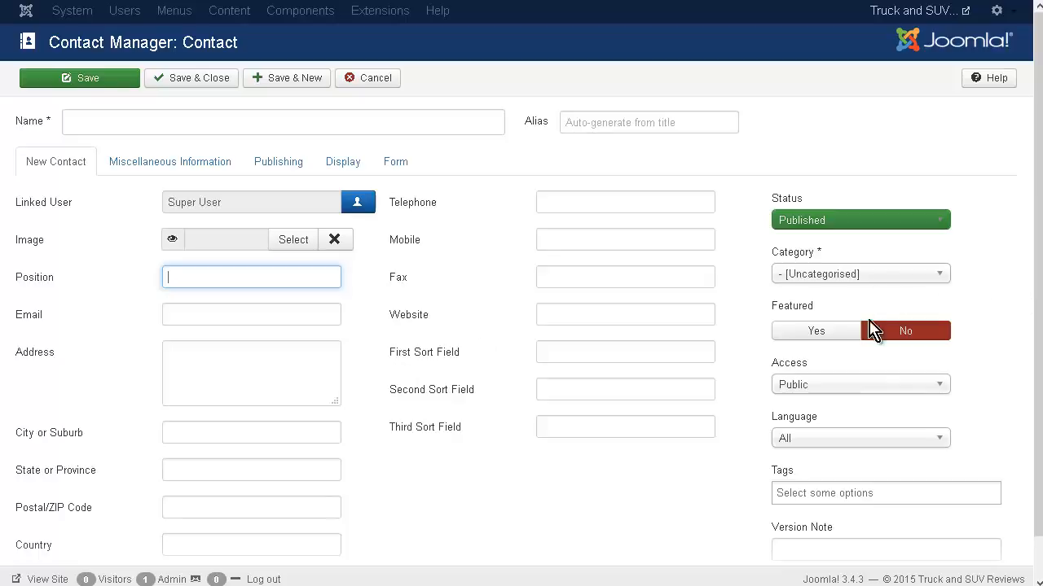
pyautogui.click(843, 277)
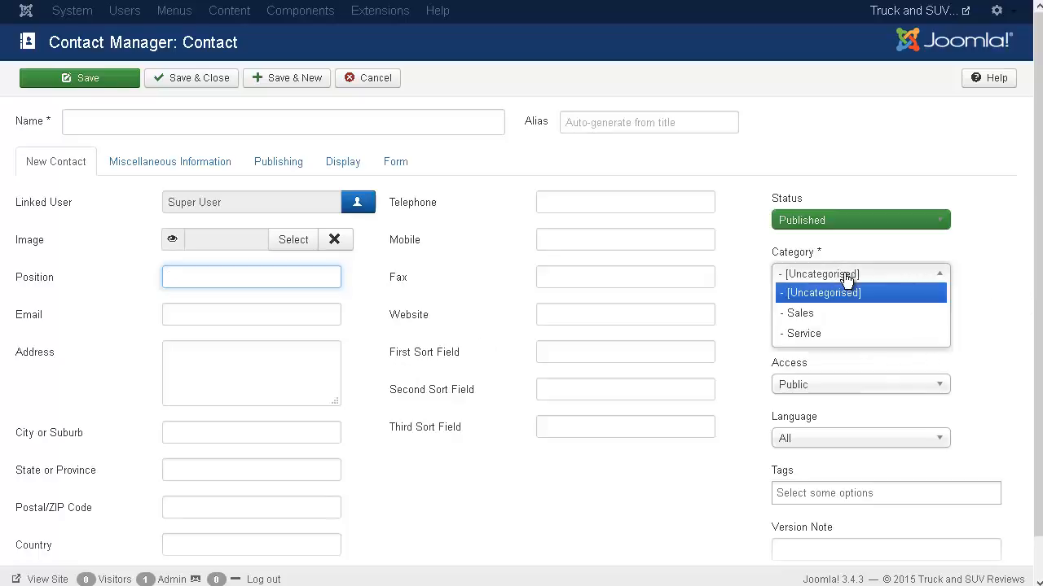
pyautogui.click(849, 316)
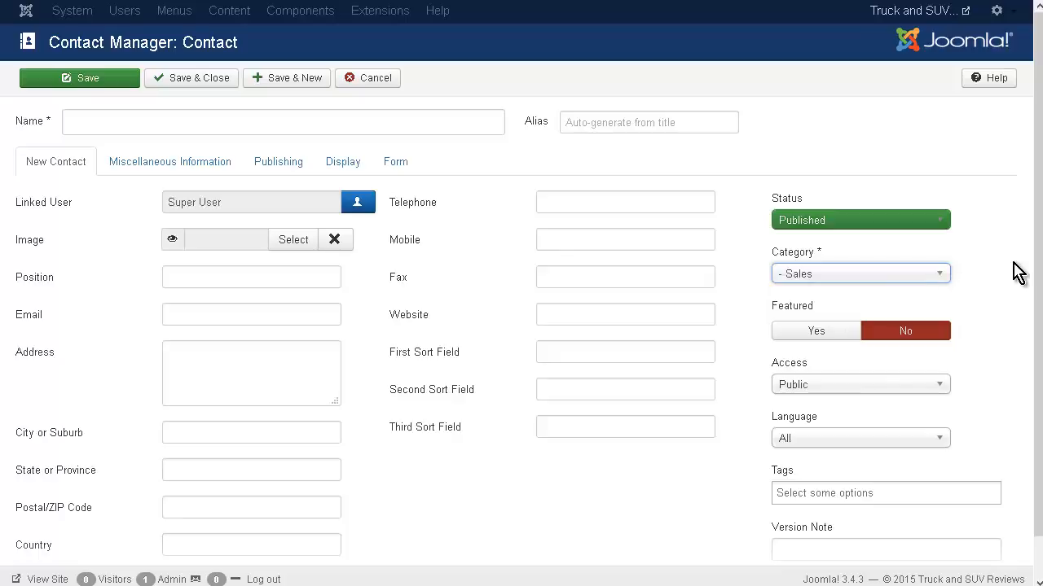
# Review the new contact's miscellaneous information, publishing, display and form settings, and return to its main details.
pyautogui.scroll(-1, 1017, 273)
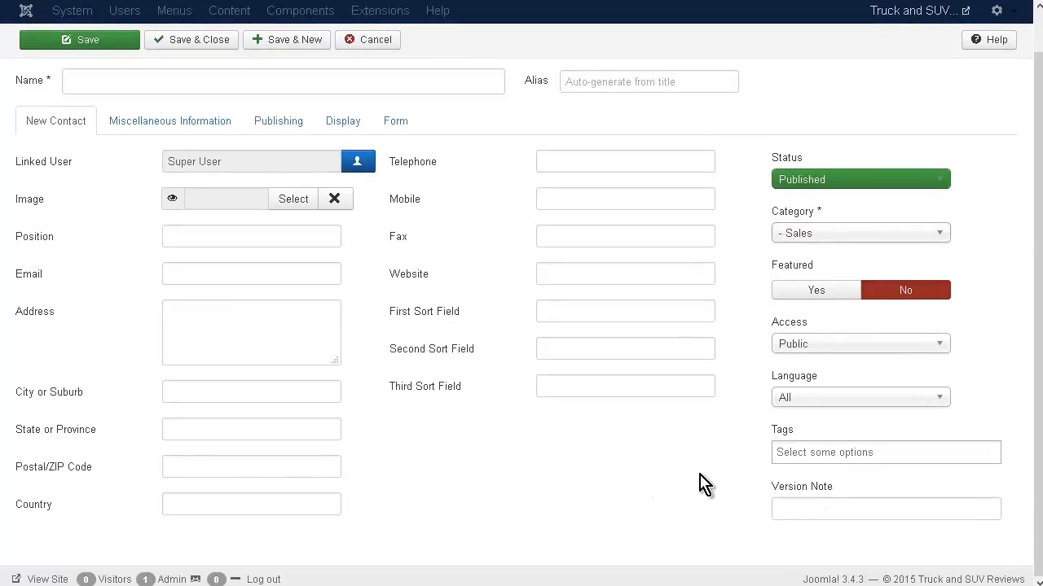
pyautogui.scroll(1, 735, 463)
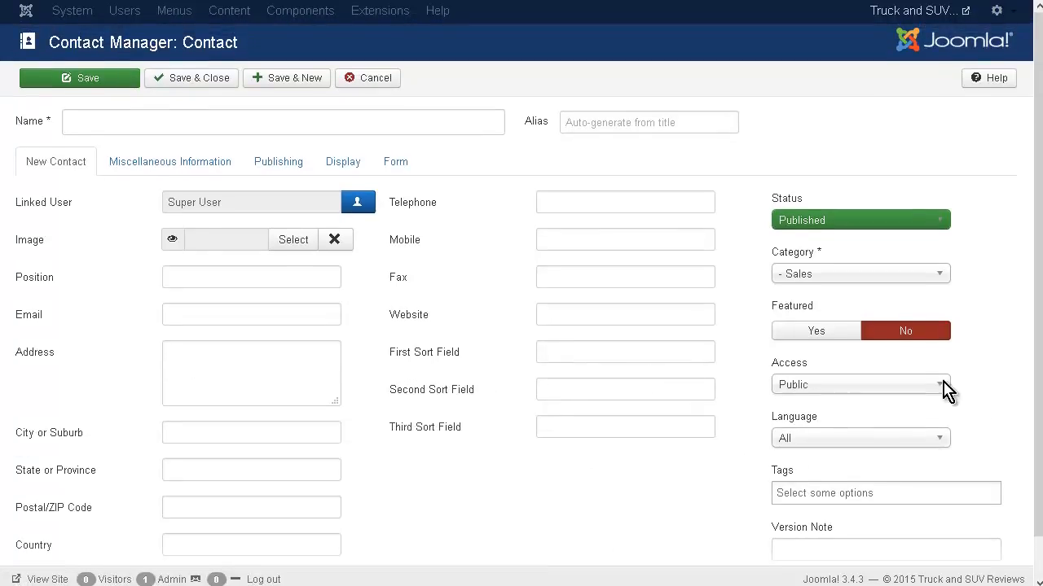
pyautogui.click(196, 171)
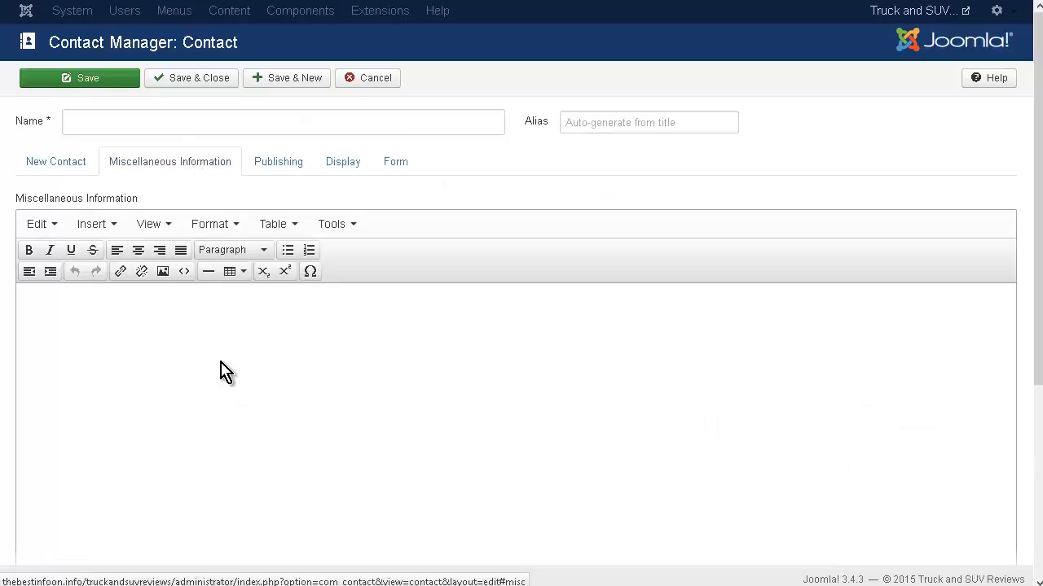
pyautogui.click(277, 161)
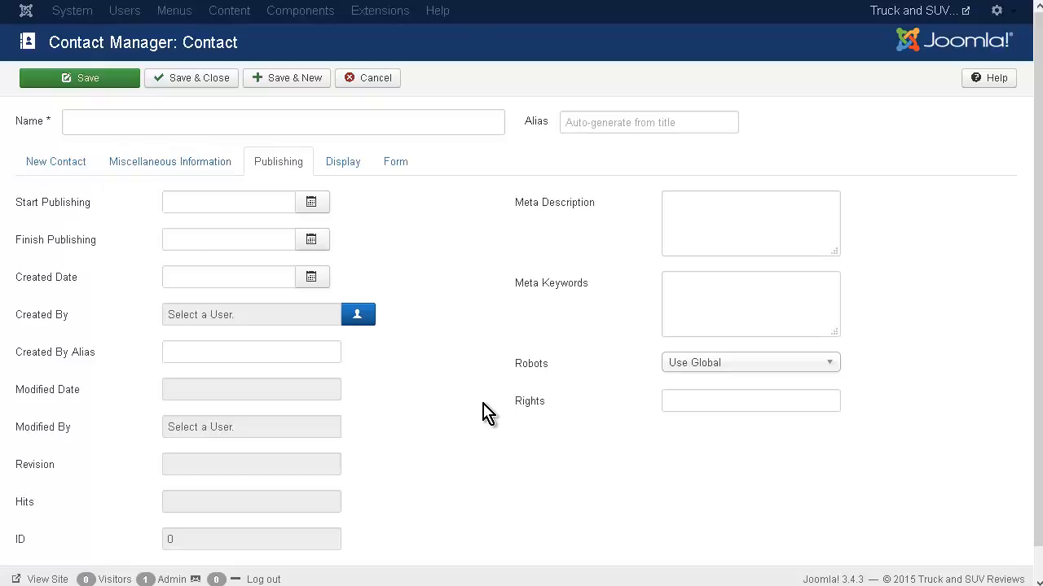
pyautogui.click(344, 163)
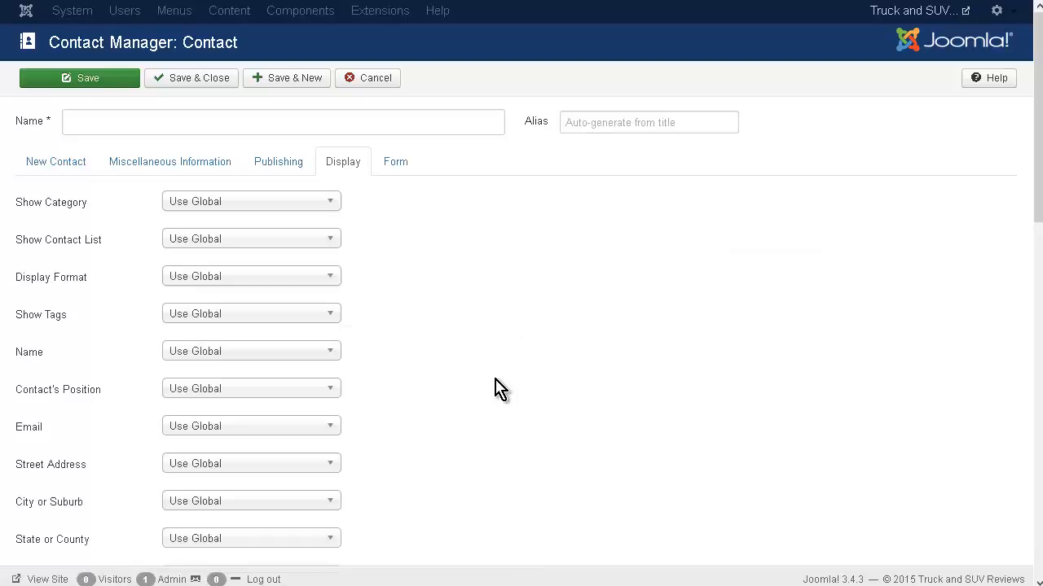
pyautogui.click(391, 163)
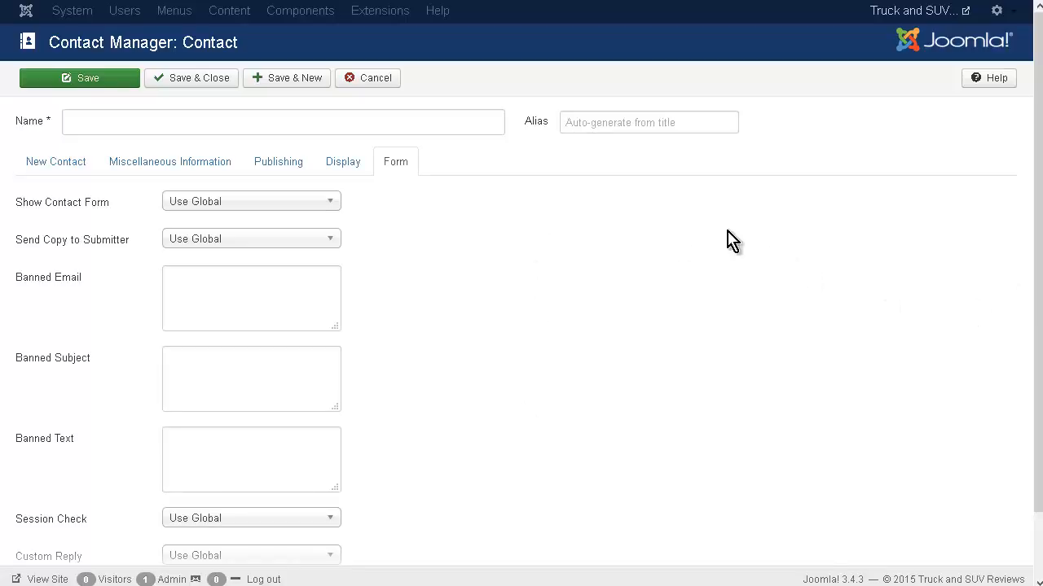
pyautogui.click(49, 167)
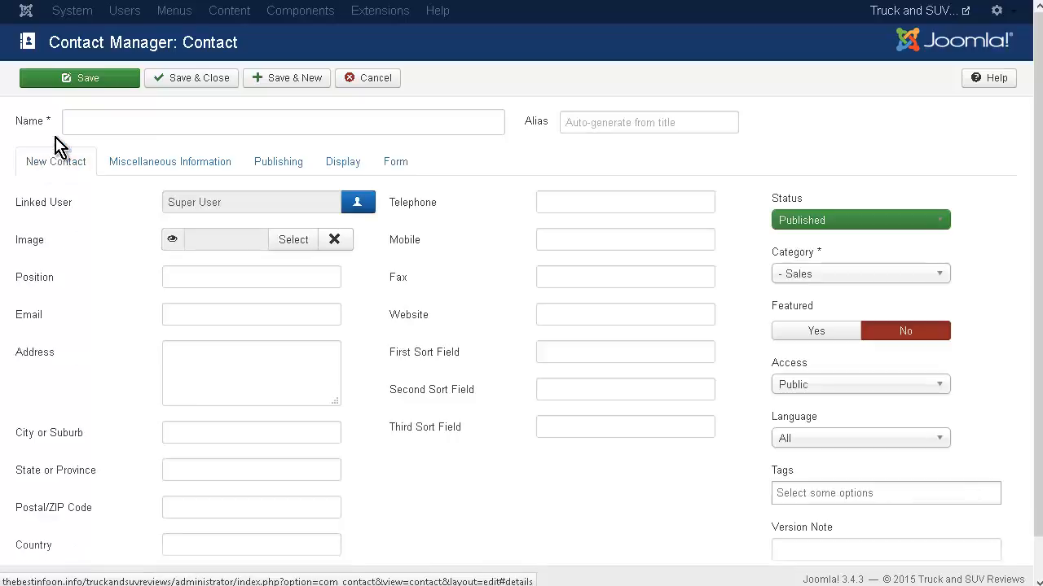
# Name the contact Sales Manager, and save and close it.
pyautogui.click(79, 78)
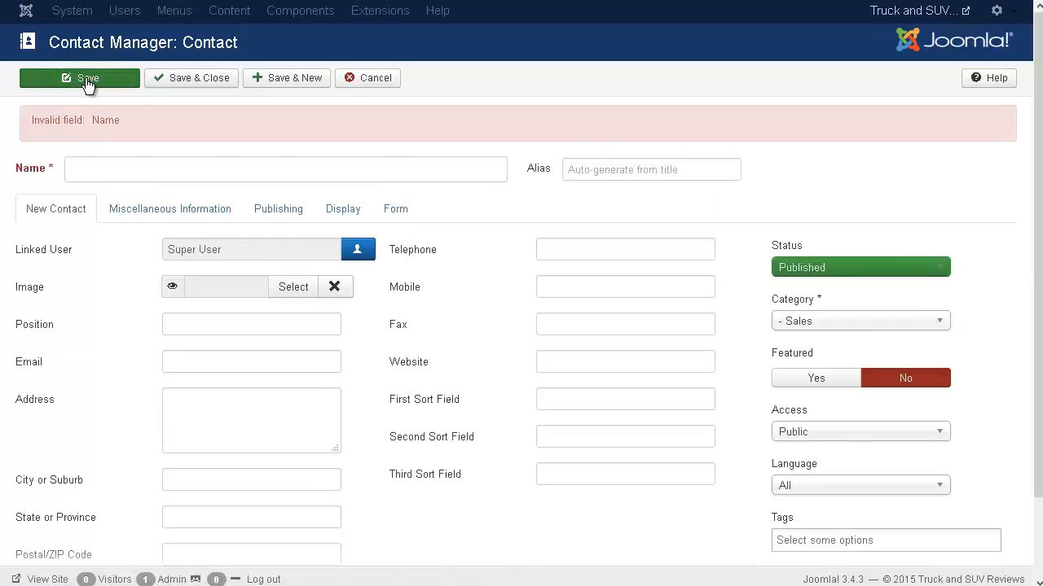
pyautogui.click(152, 170)
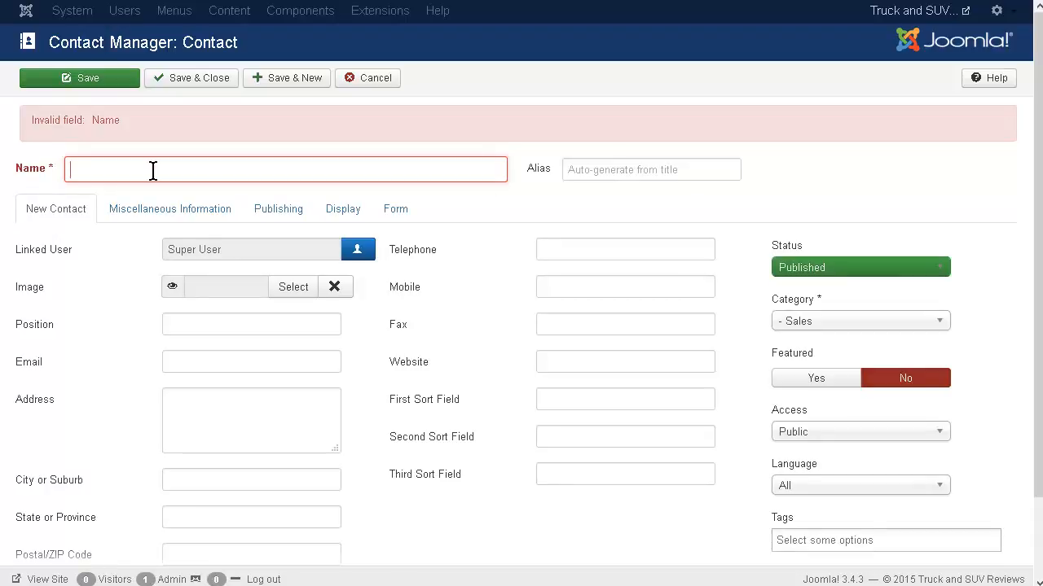
pyautogui.write('Sales Manager')
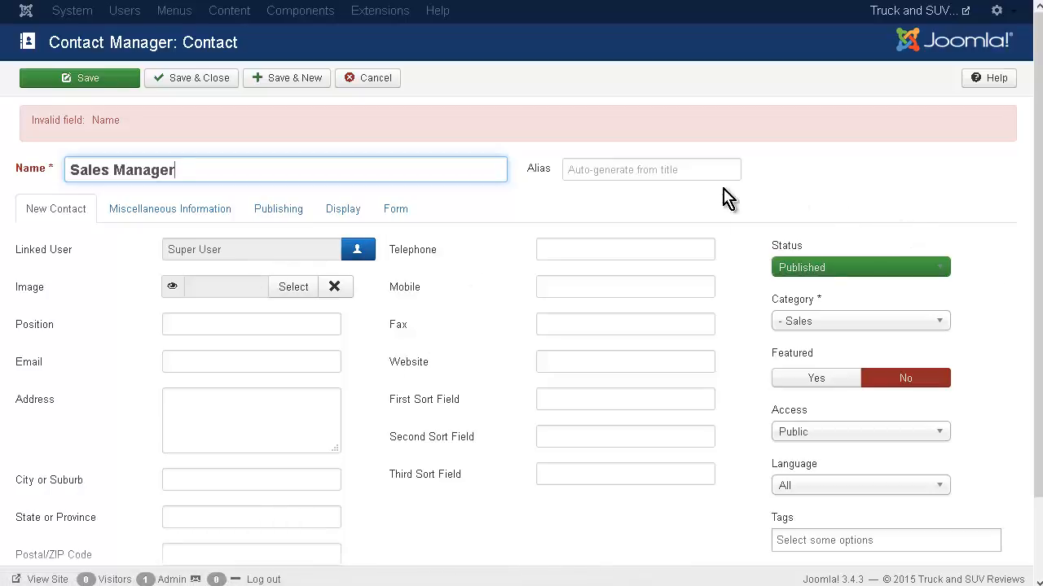
pyautogui.click(198, 78)
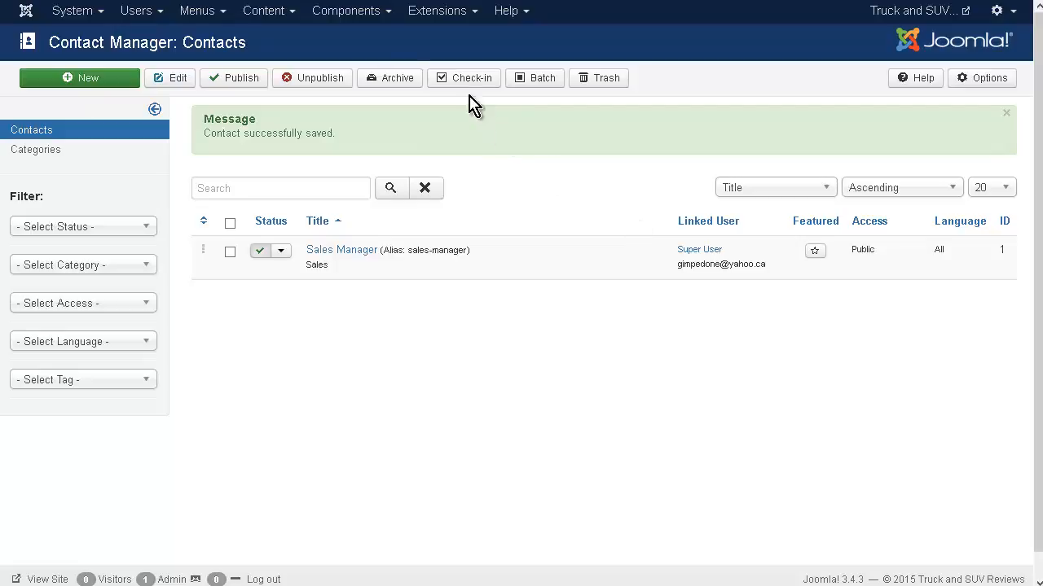
# Add a new Main Menu item of type List All Contact Categories and title it Contact Us.
pyautogui.click(223, 16)
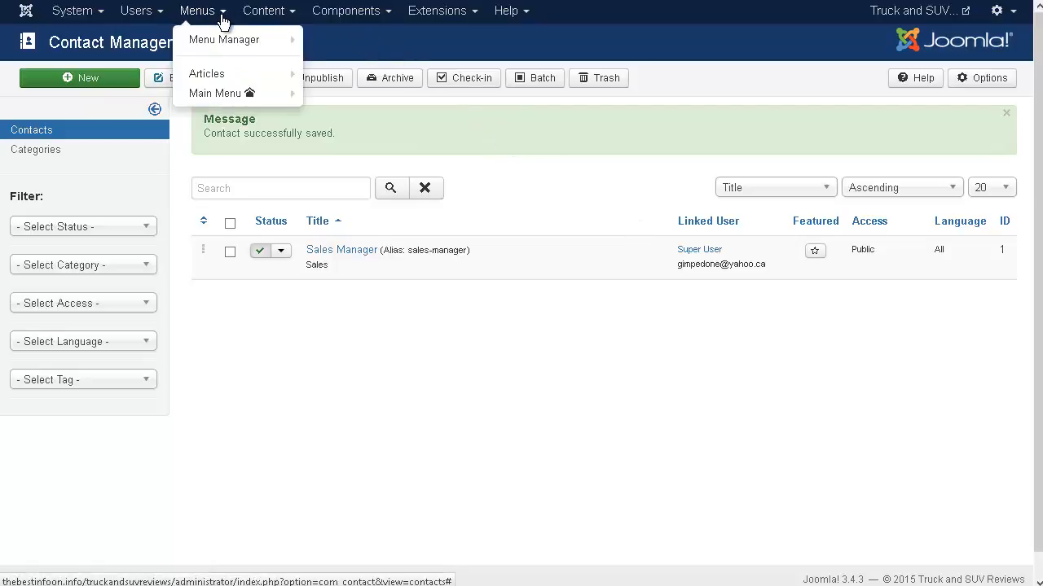
pyautogui.moveTo(228, 95)
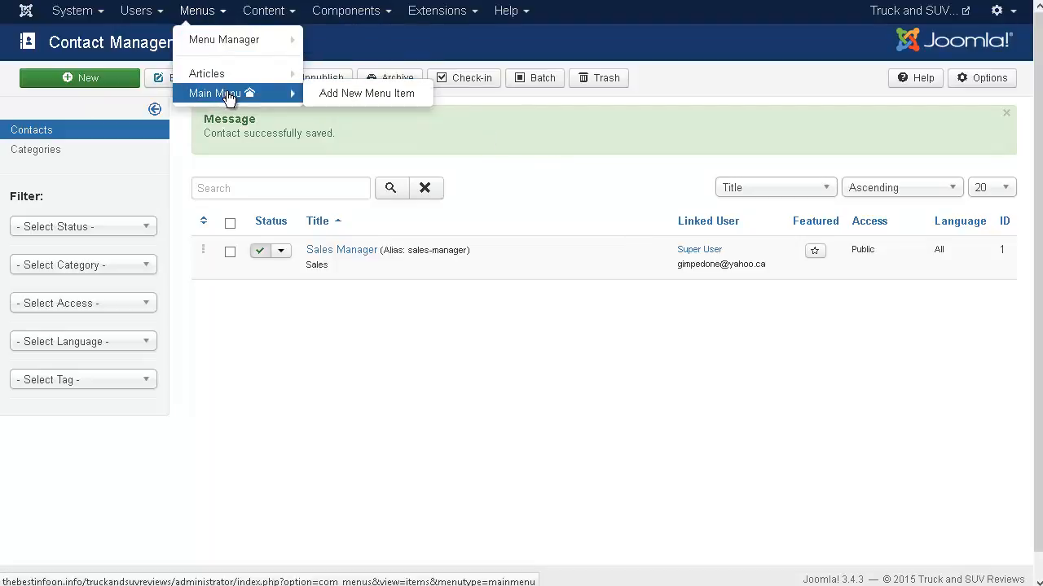
pyautogui.click(334, 96)
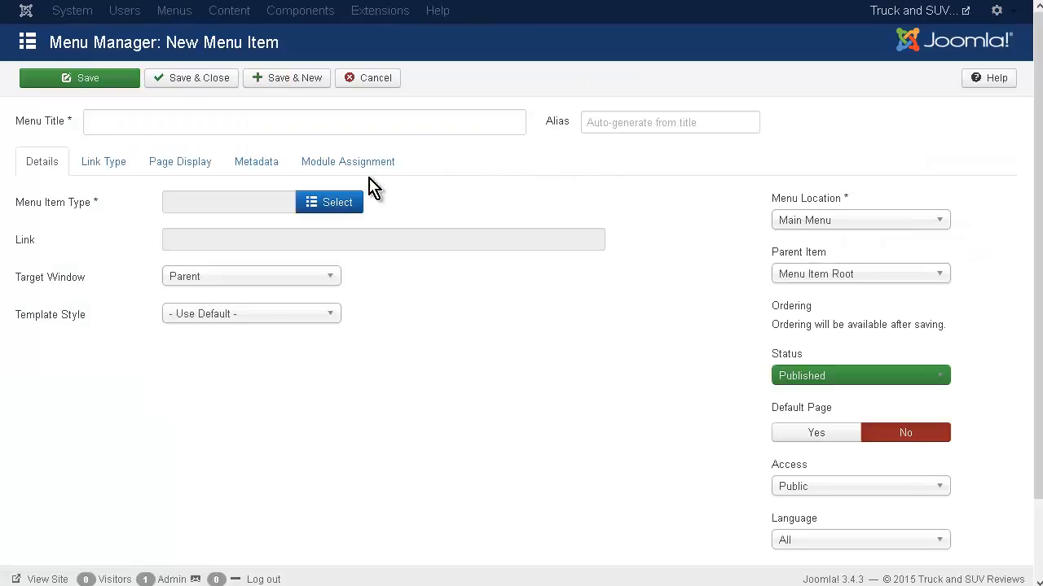
pyautogui.click(344, 200)
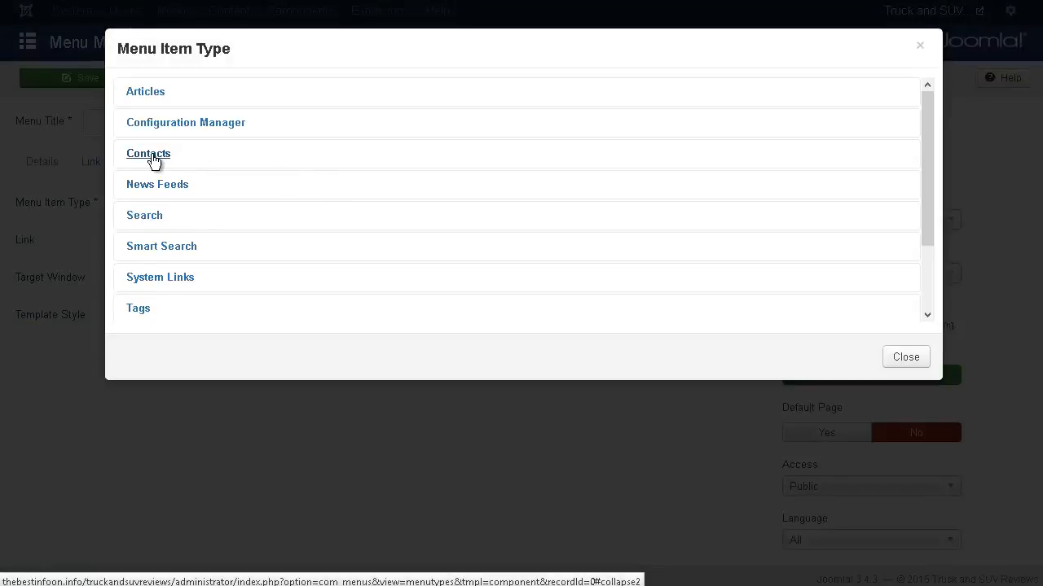
pyautogui.click(148, 154)
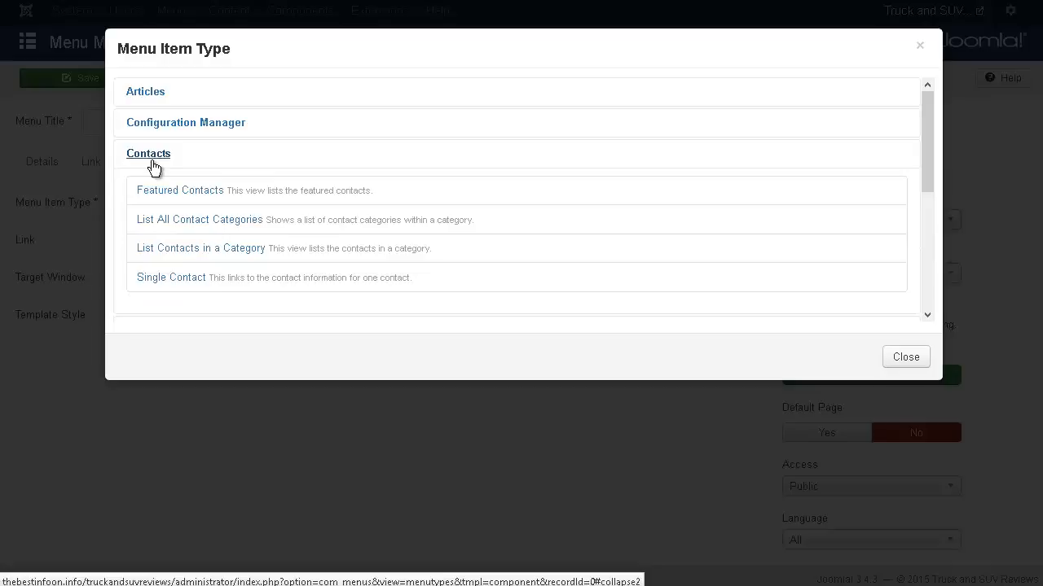
pyautogui.click(163, 221)
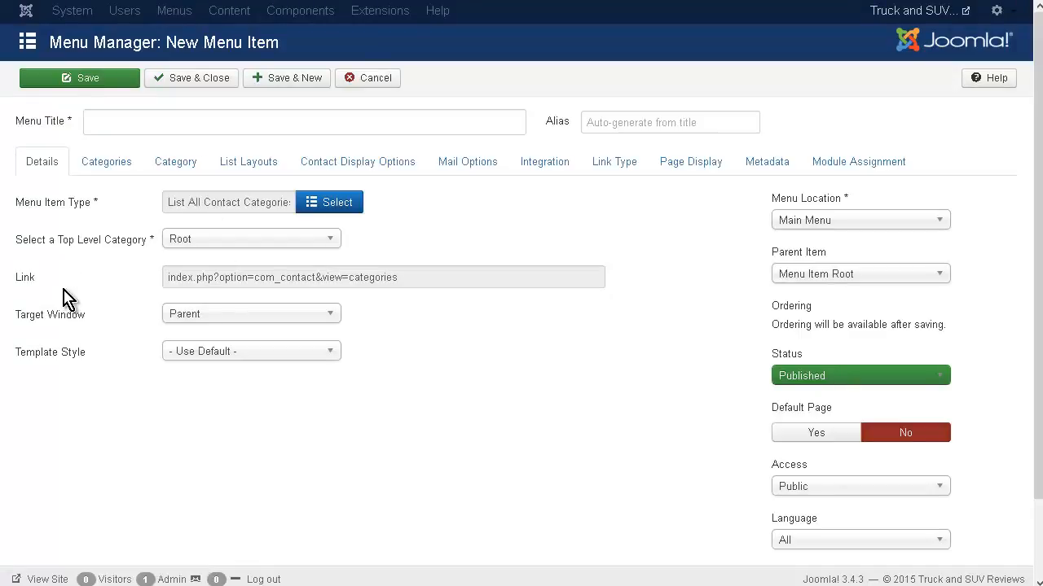
pyautogui.click(105, 121)
pyautogui.write('Contact Us')
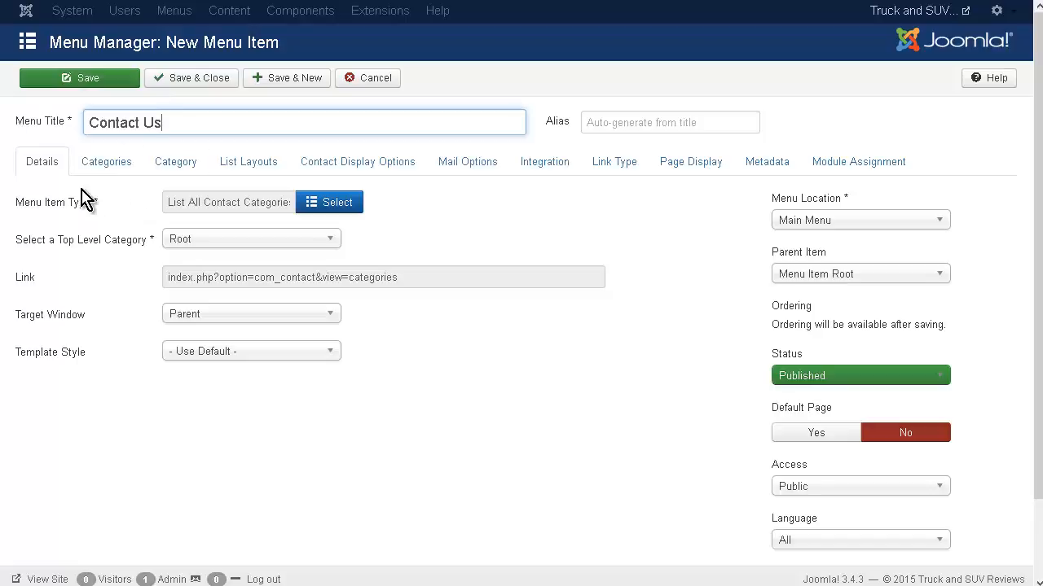
# Review the new menu item's categories, category, list layout, contact display, integration, link type and page display options.
pyautogui.click(94, 164)
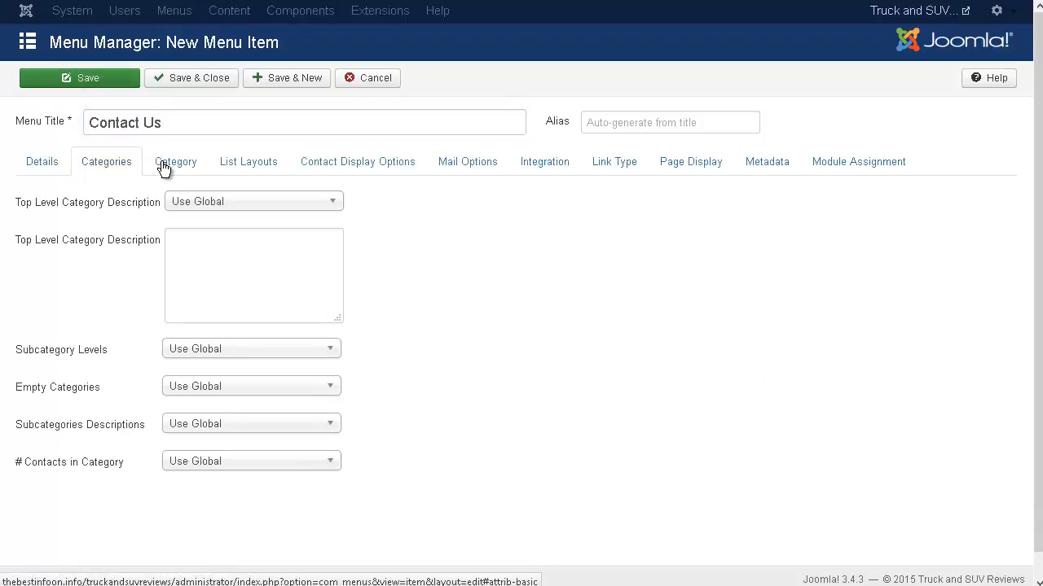
pyautogui.click(193, 171)
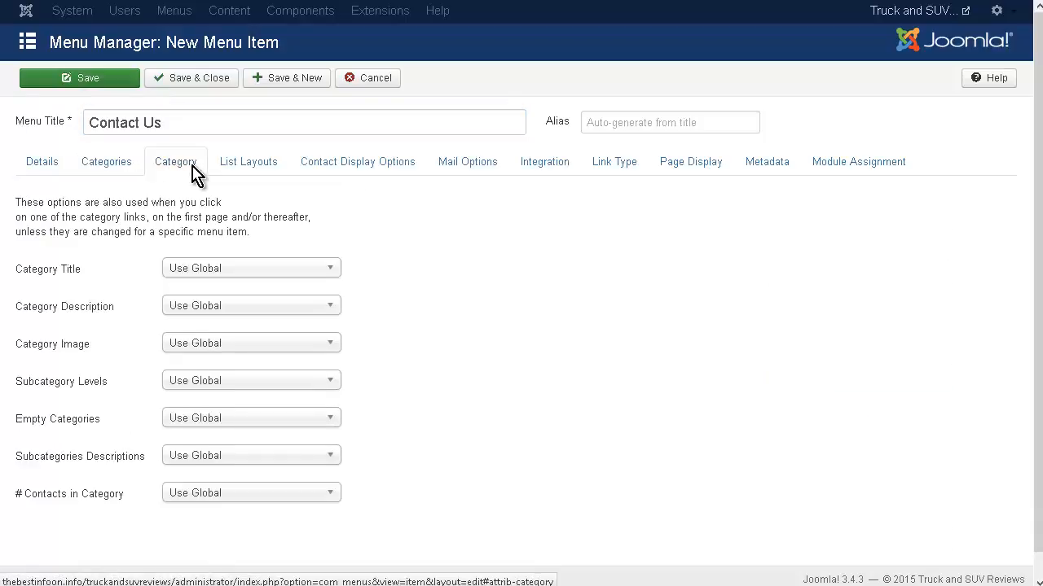
pyautogui.click(262, 172)
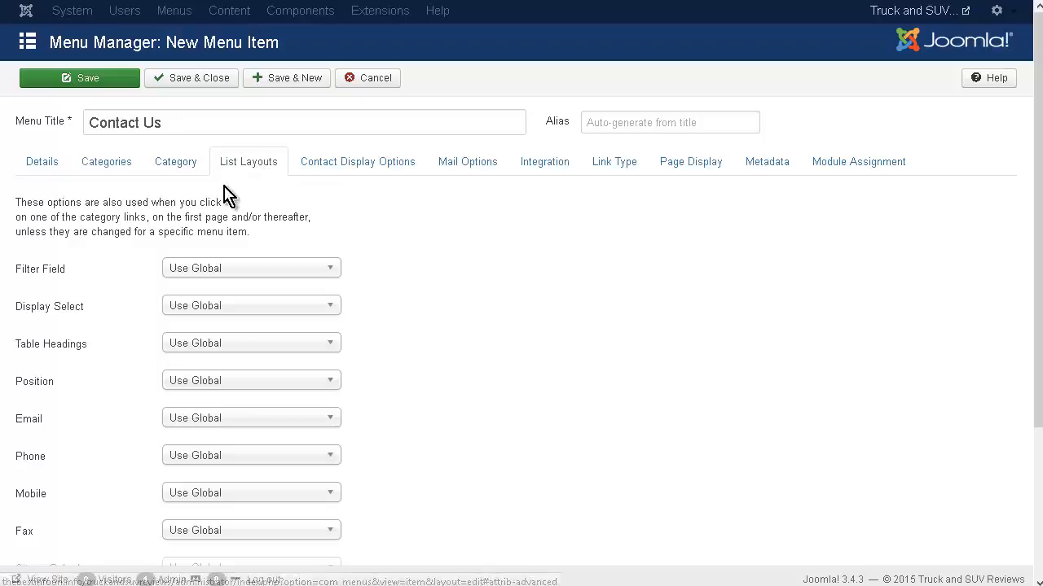
pyautogui.scroll(-3, 415, 231)
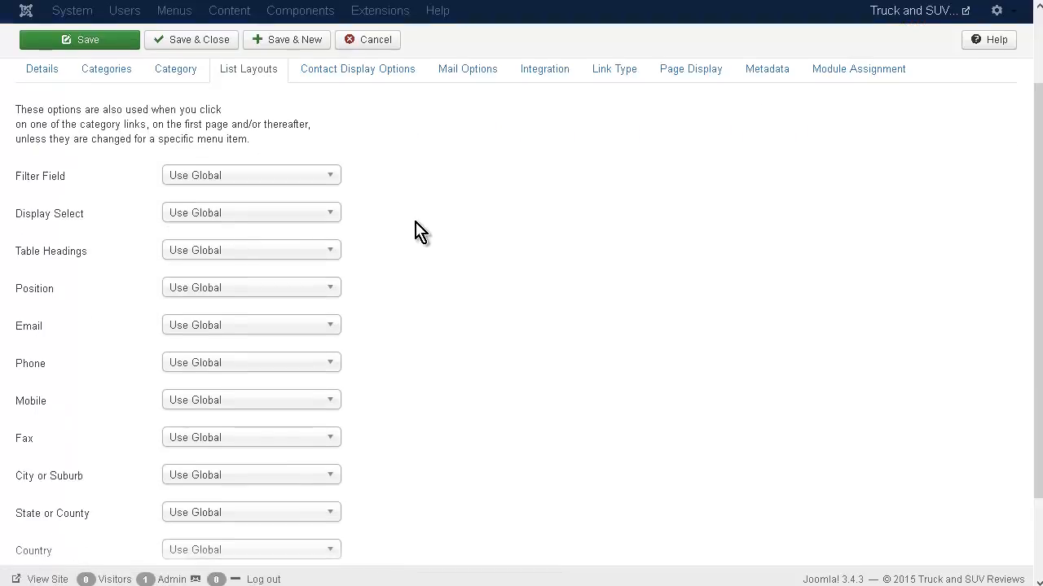
pyautogui.scroll(3, 416, 232)
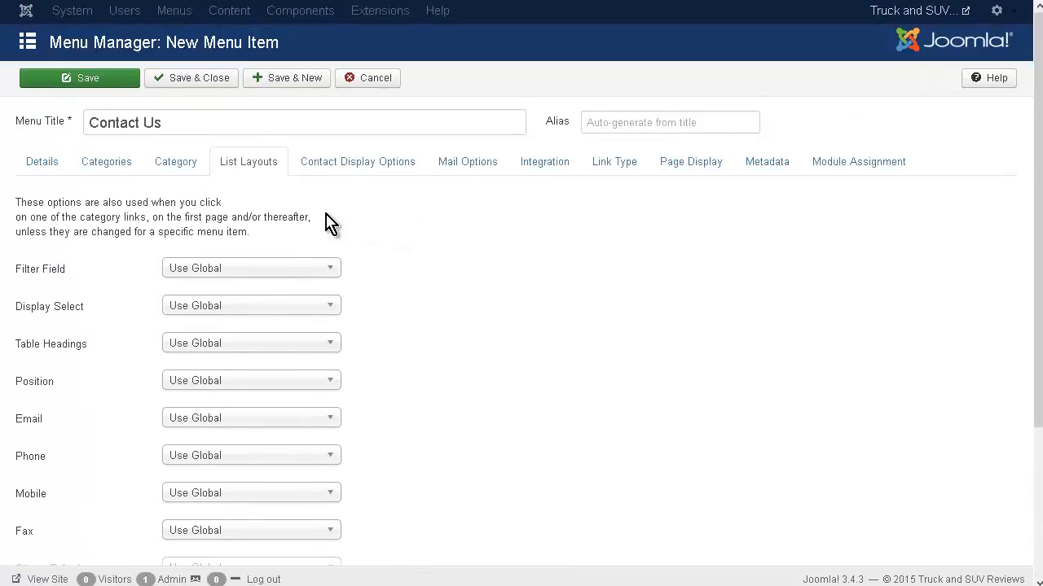
pyautogui.click(352, 166)
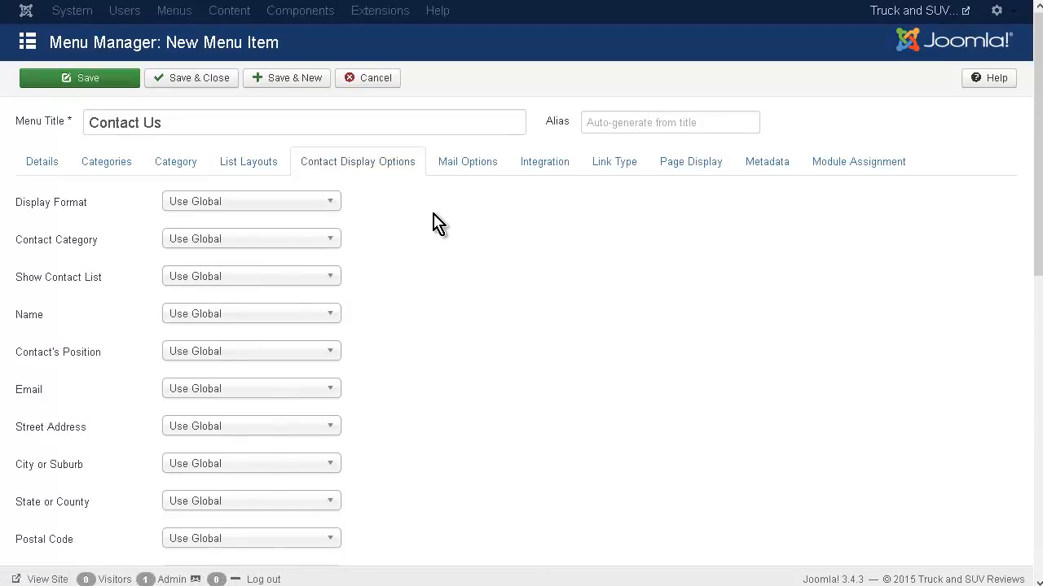
pyautogui.click(535, 169)
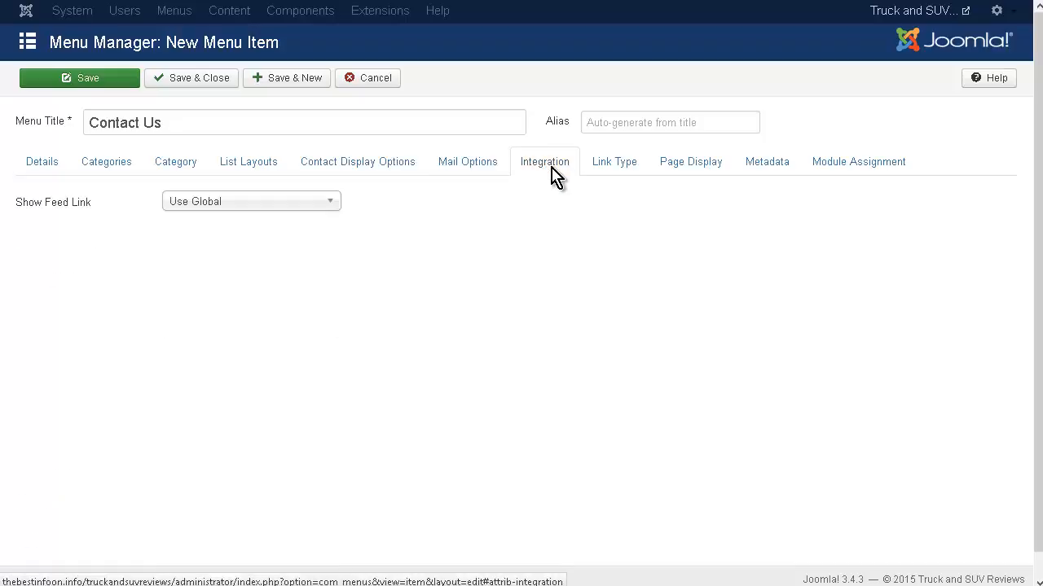
pyautogui.click(614, 166)
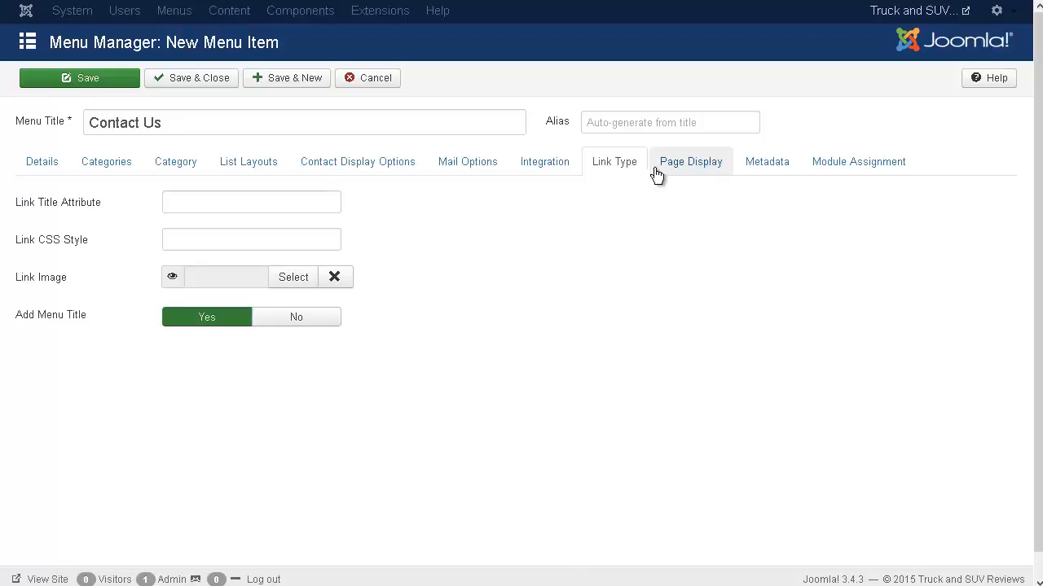
pyautogui.click(697, 208)
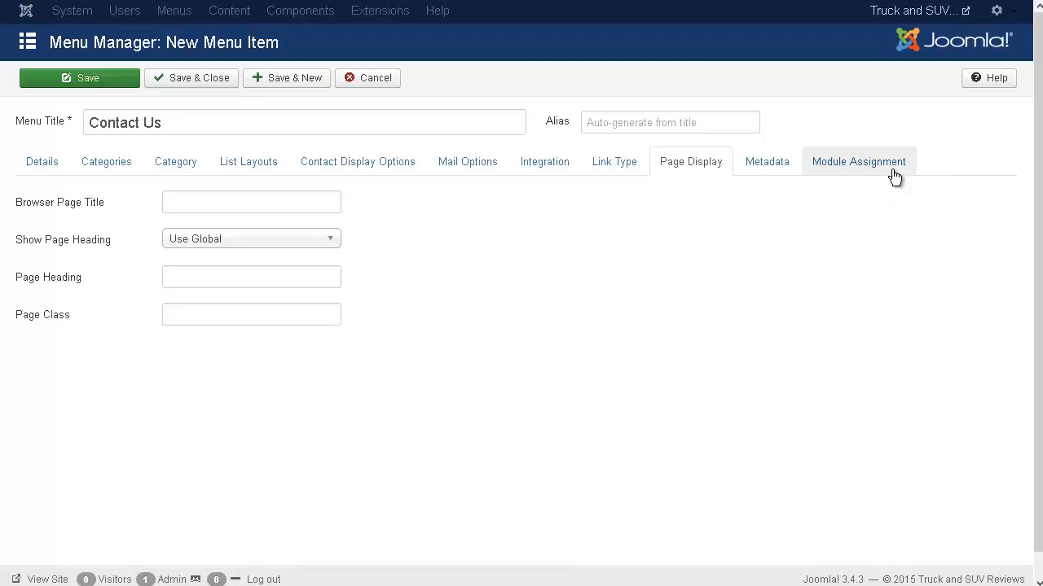
# Check the Contact Us item's main details, and save and close it.
pyautogui.click(54, 168)
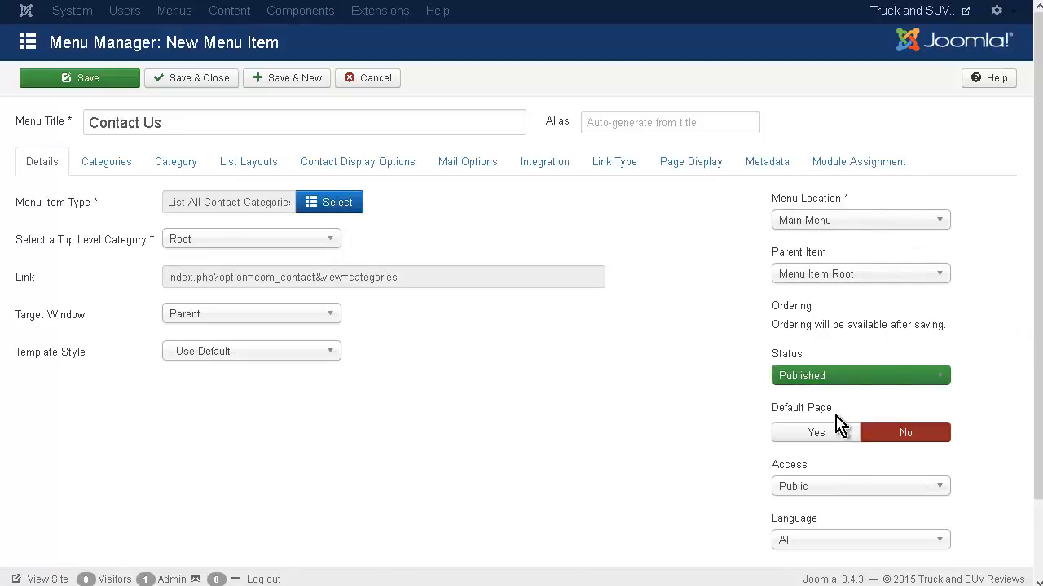
pyautogui.scroll(-2, 720, 407)
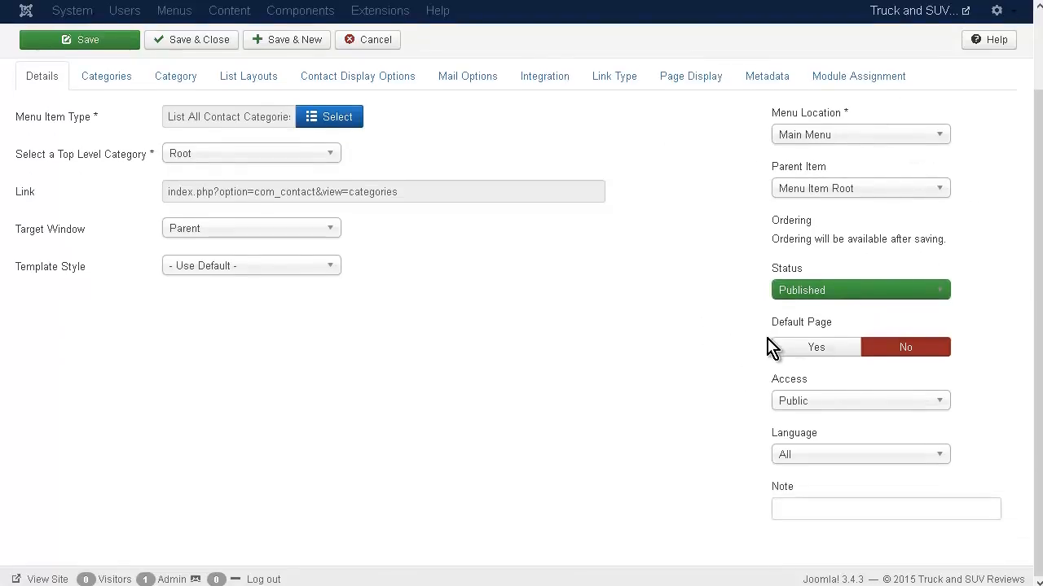
pyautogui.scroll(2, 720, 412)
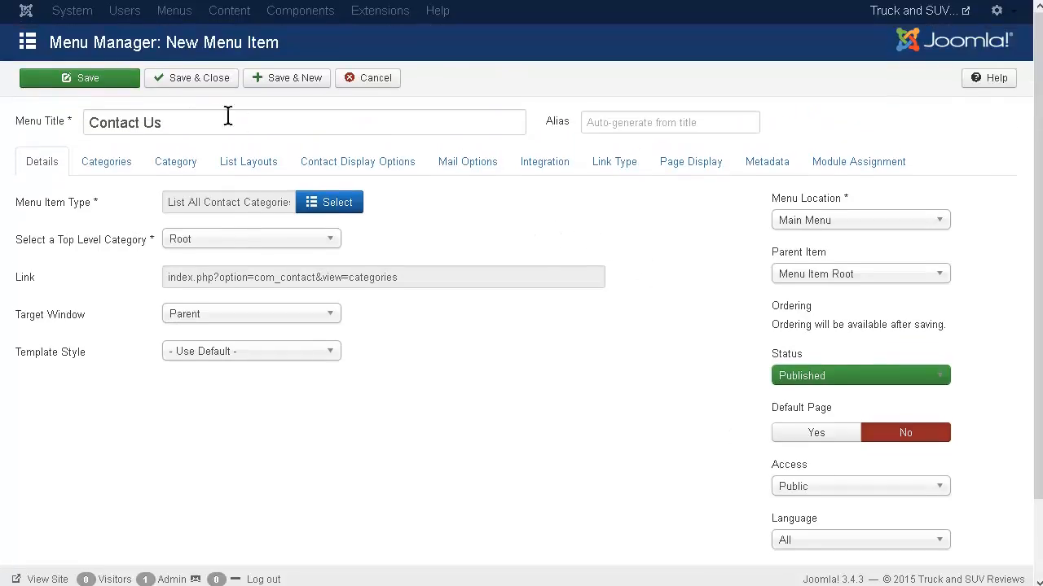
pyautogui.click(213, 81)
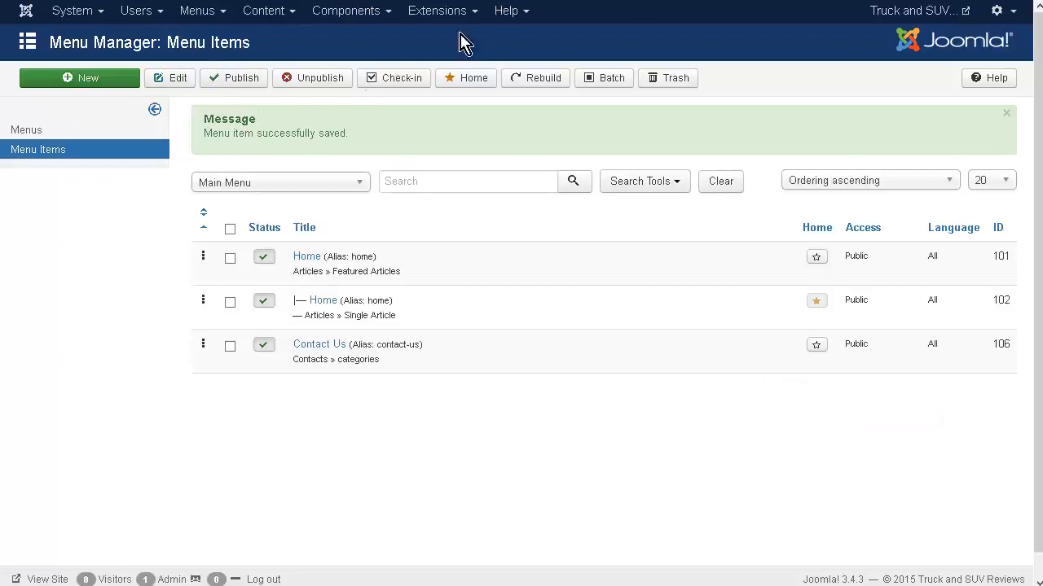
# Preview the public site and follow the Contact Us link to the Sales category's contact list.
pyautogui.click(926, 18)
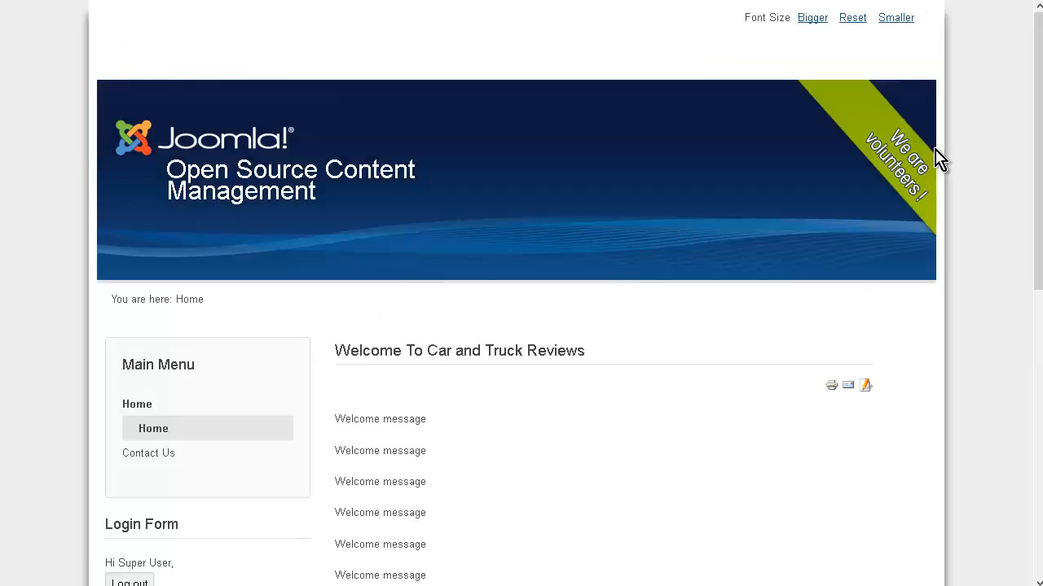
pyautogui.scroll(-1, 569, 209)
pyautogui.scroll(-1, 568, 209)
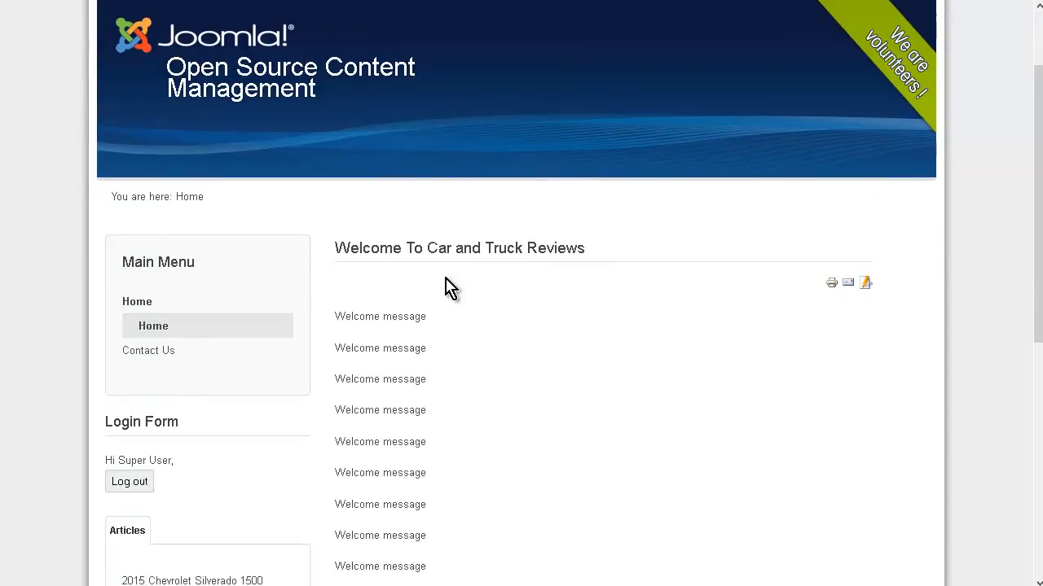
pyautogui.click(150, 356)
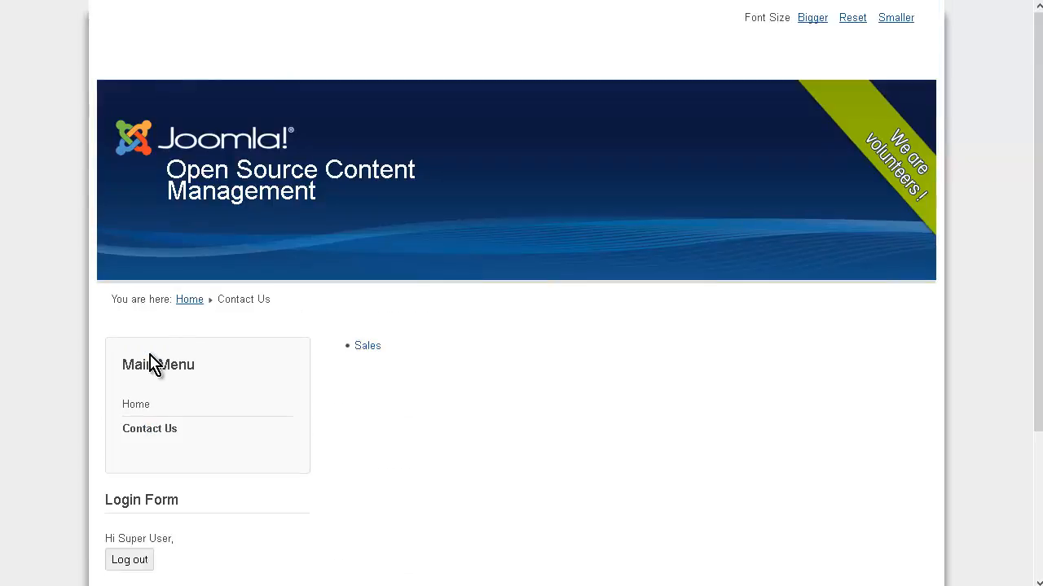
pyautogui.doubleClick(374, 349)
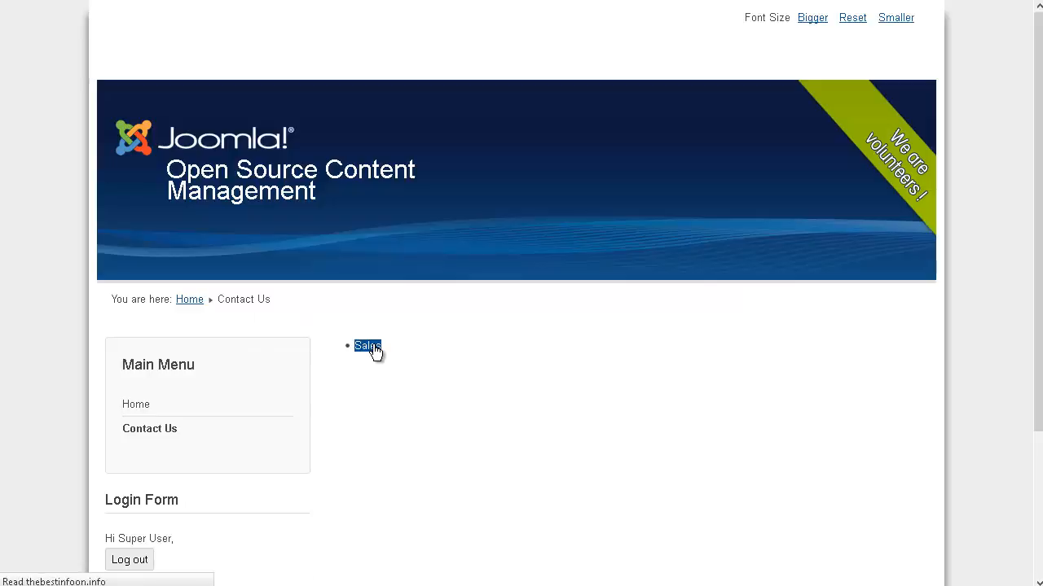
pyautogui.scroll(-2, 407, 349)
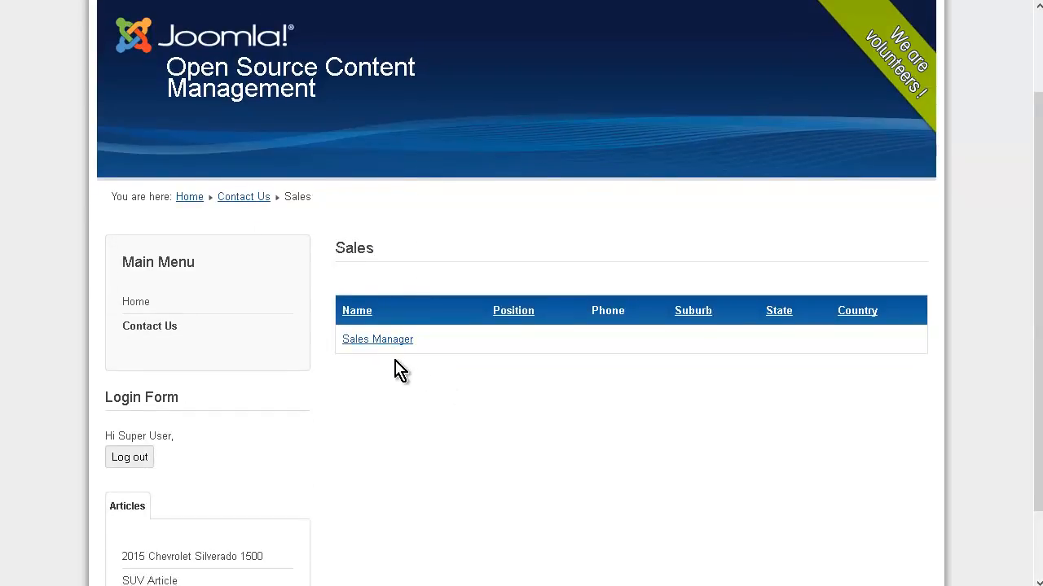
# Examine the Sales Manager contact page with its email form, and return to the Sales contact list.
pyautogui.click(385, 343)
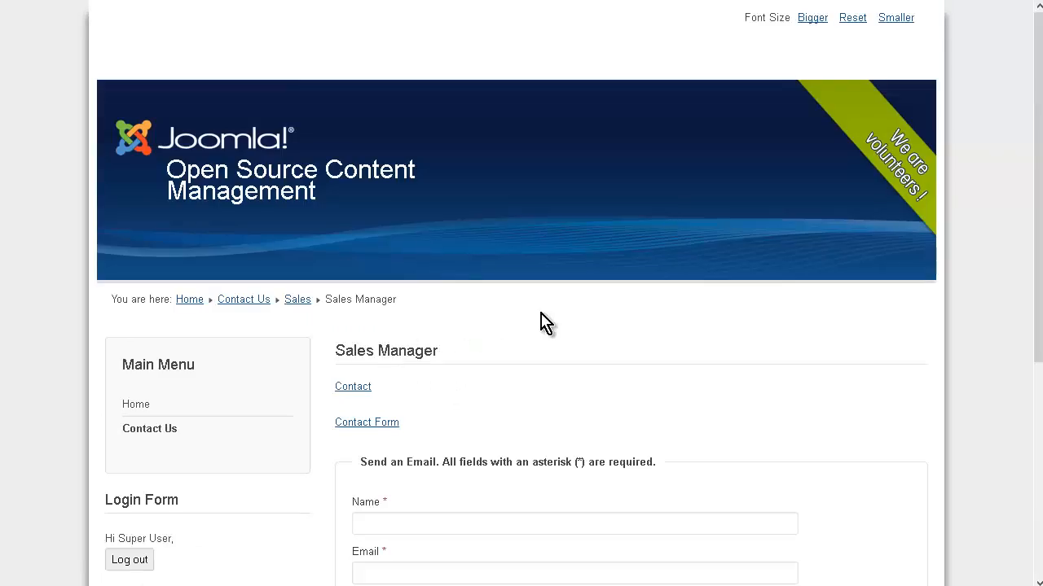
pyautogui.scroll(-2, 544, 321)
pyautogui.scroll(-2, 544, 322)
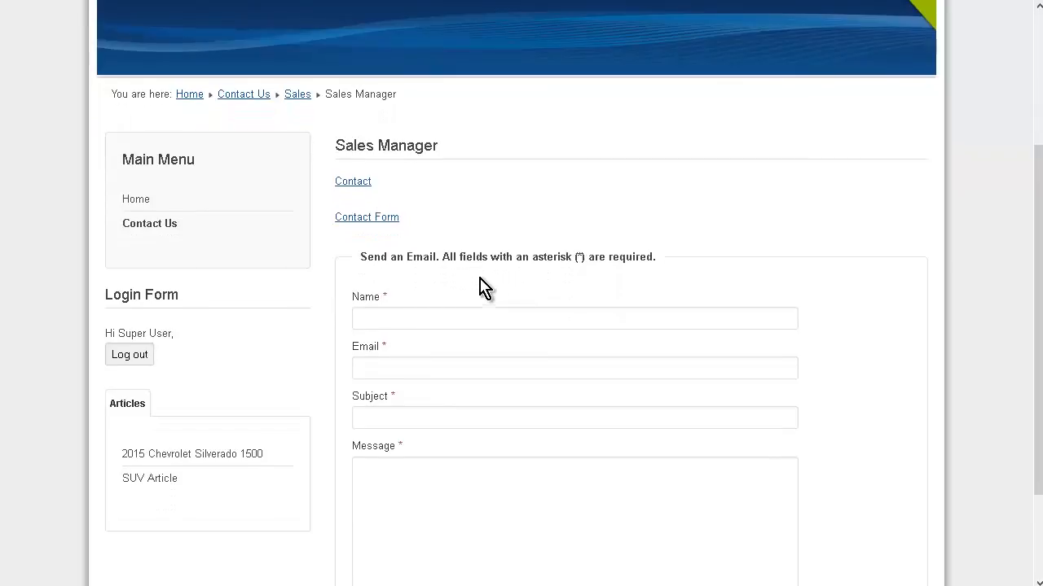
pyautogui.scroll(-2, 484, 287)
pyautogui.scroll(4, 482, 292)
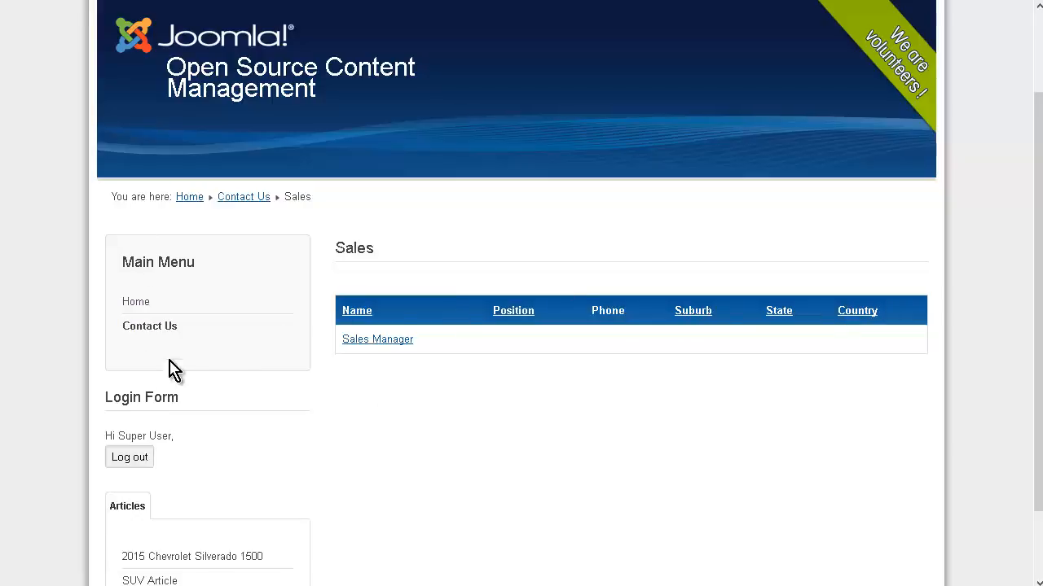
pyautogui.scroll(-1, 188, 362)
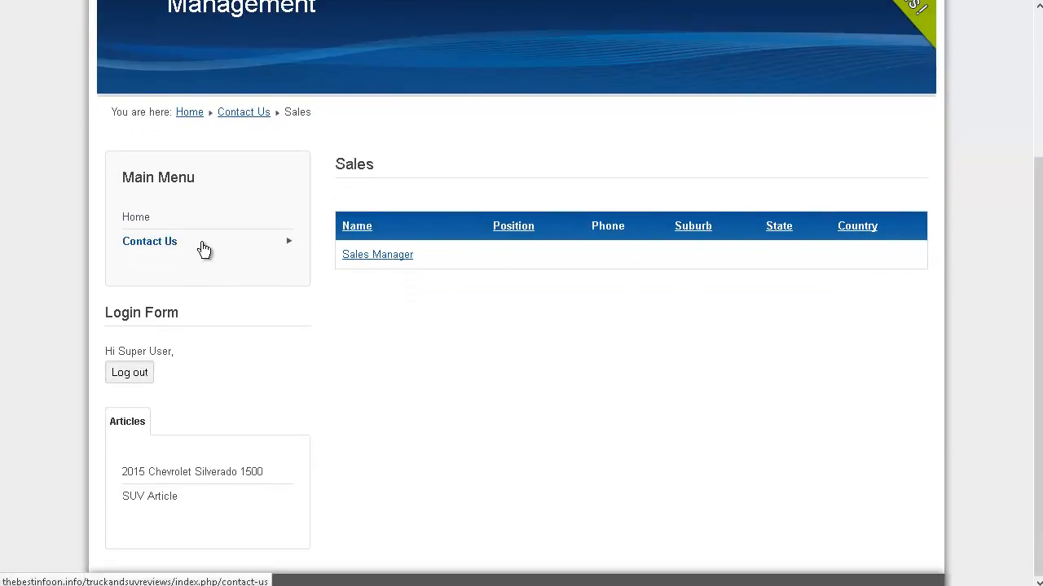
pyautogui.scroll(2, 205, 249)
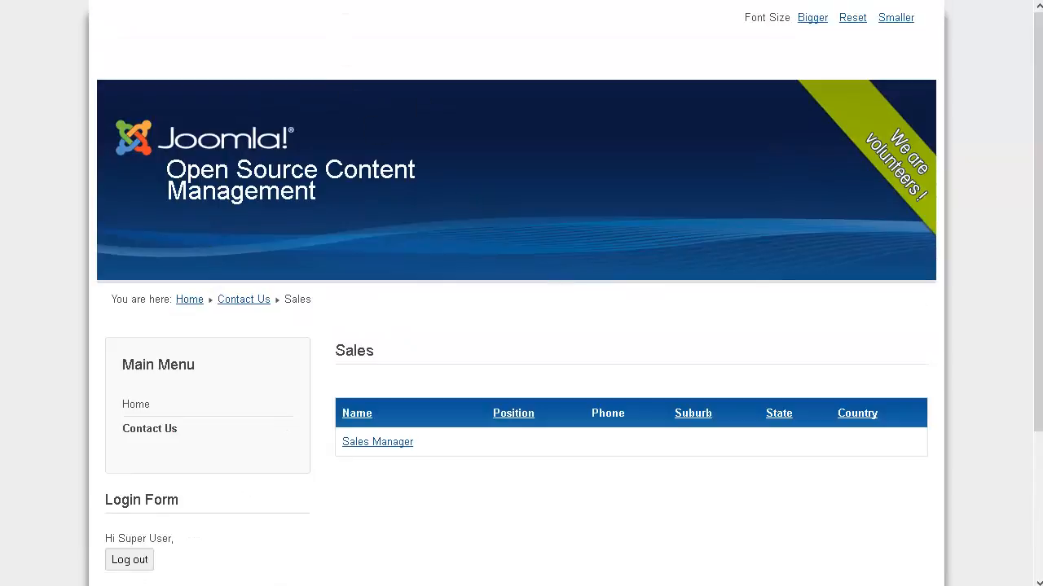
# Return to the administrator site, view the form for writing a new private message, and cancel it.
pyautogui.click(425, 0)
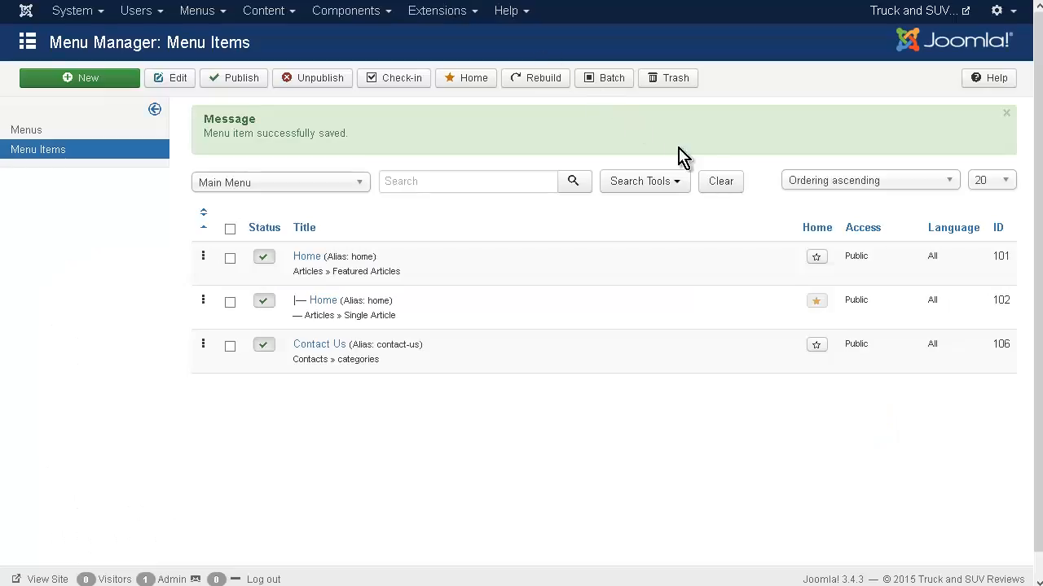
pyautogui.click(377, 14)
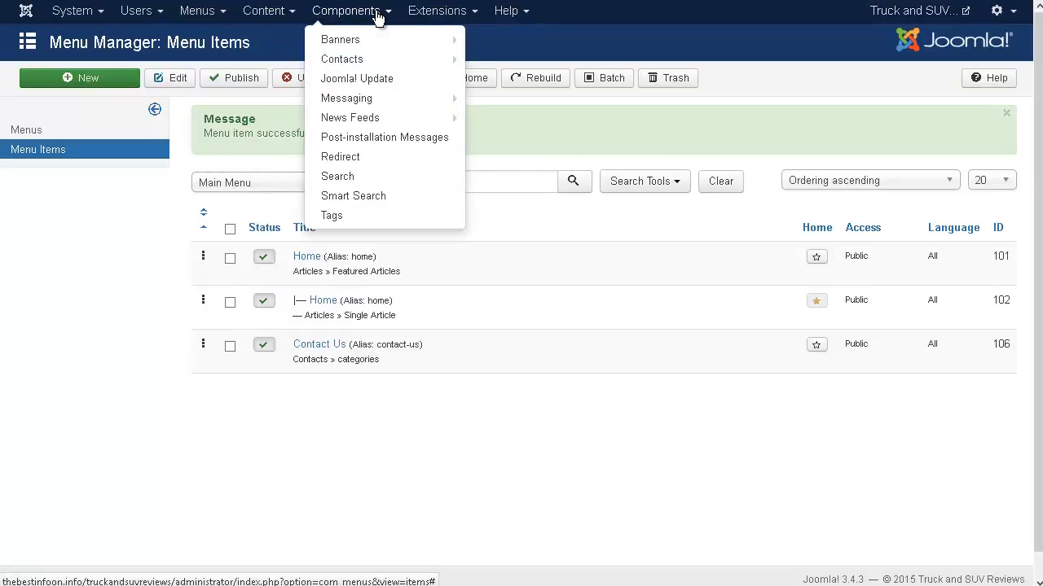
pyautogui.moveTo(375, 108)
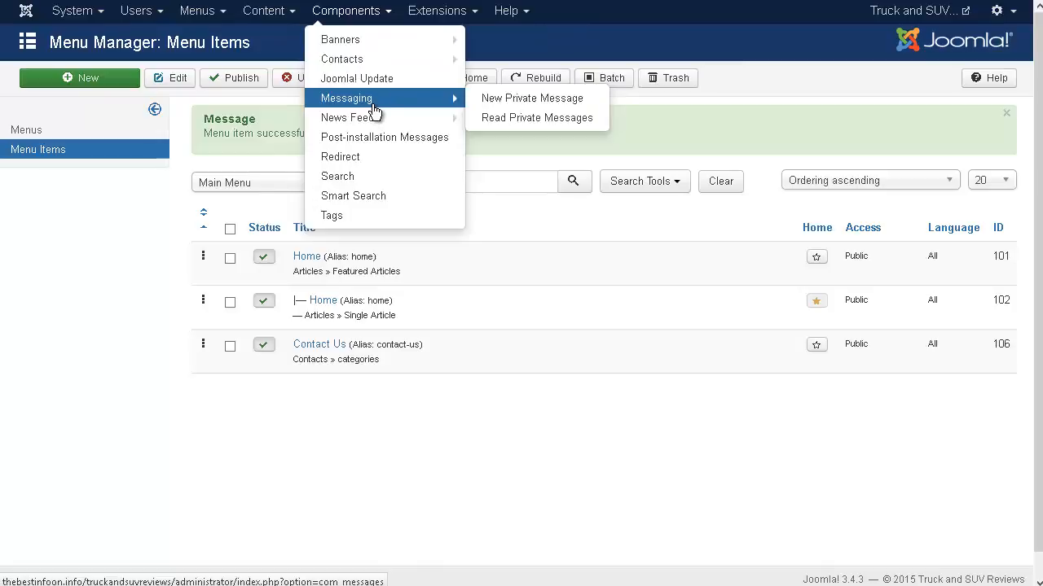
pyautogui.click(506, 105)
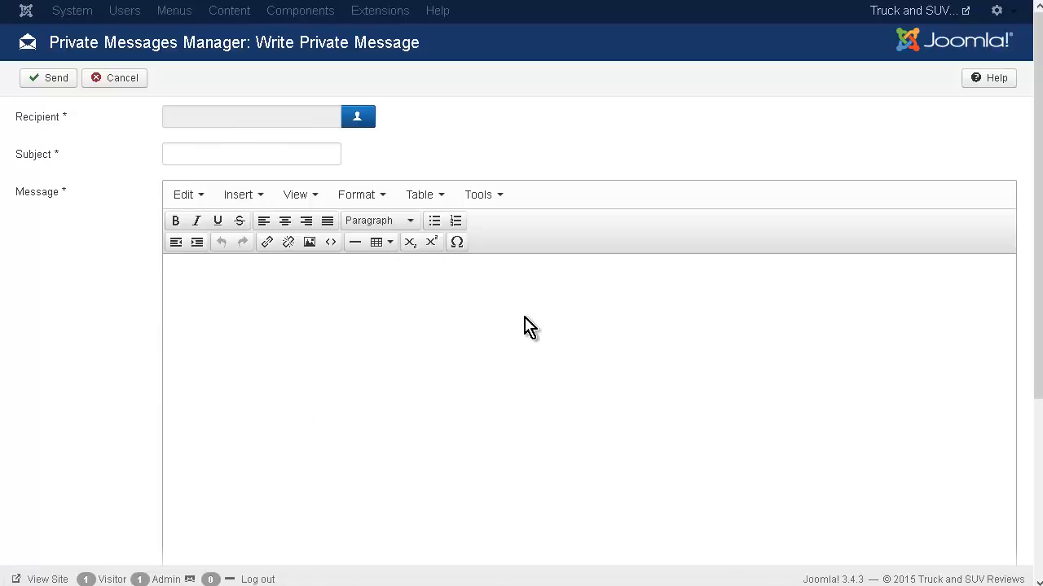
pyautogui.click(139, 85)
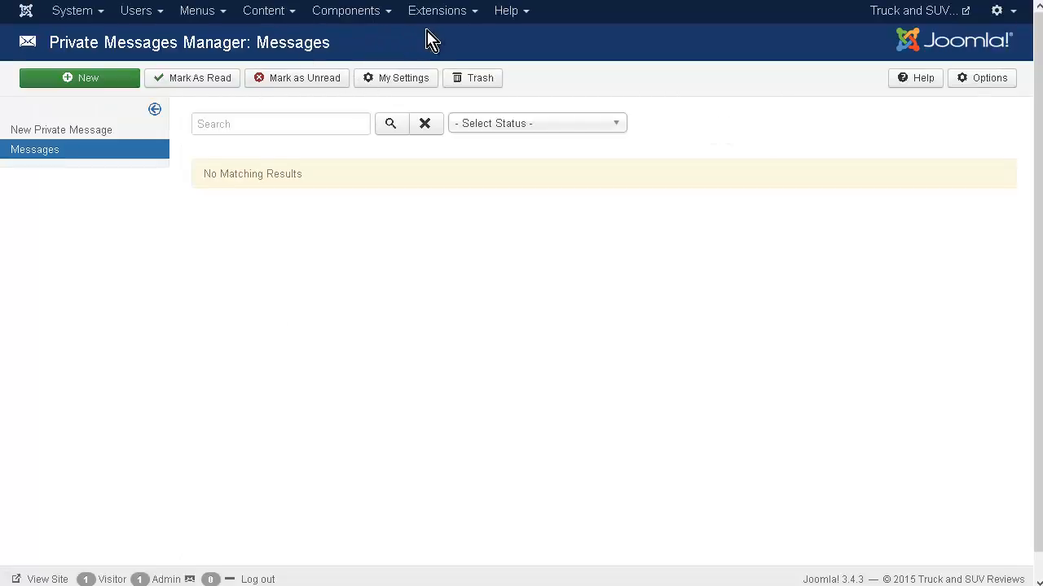
# Start a new news feeds category and title it Reviews.
pyautogui.click(382, 14)
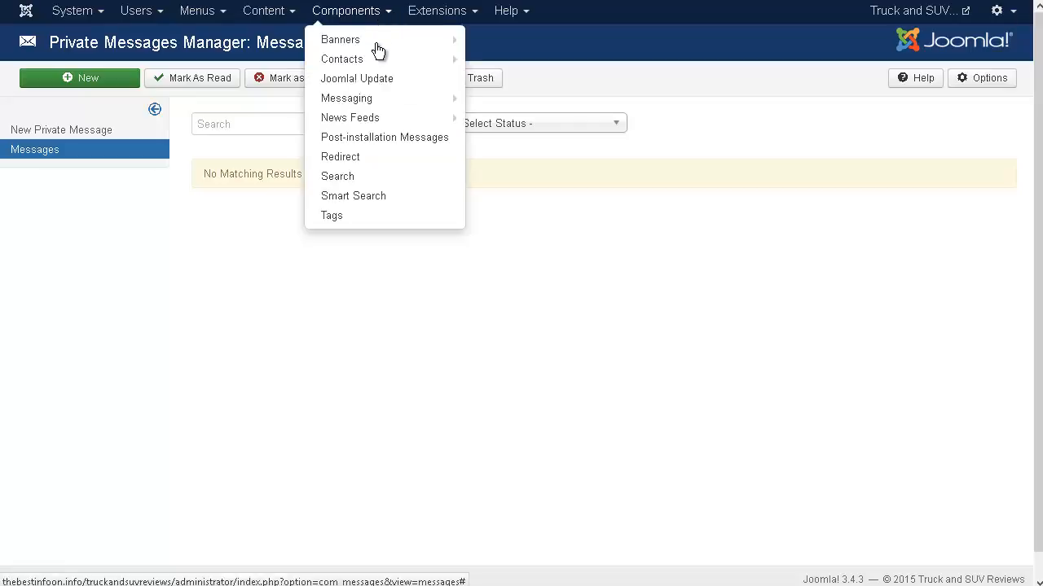
pyautogui.moveTo(371, 122)
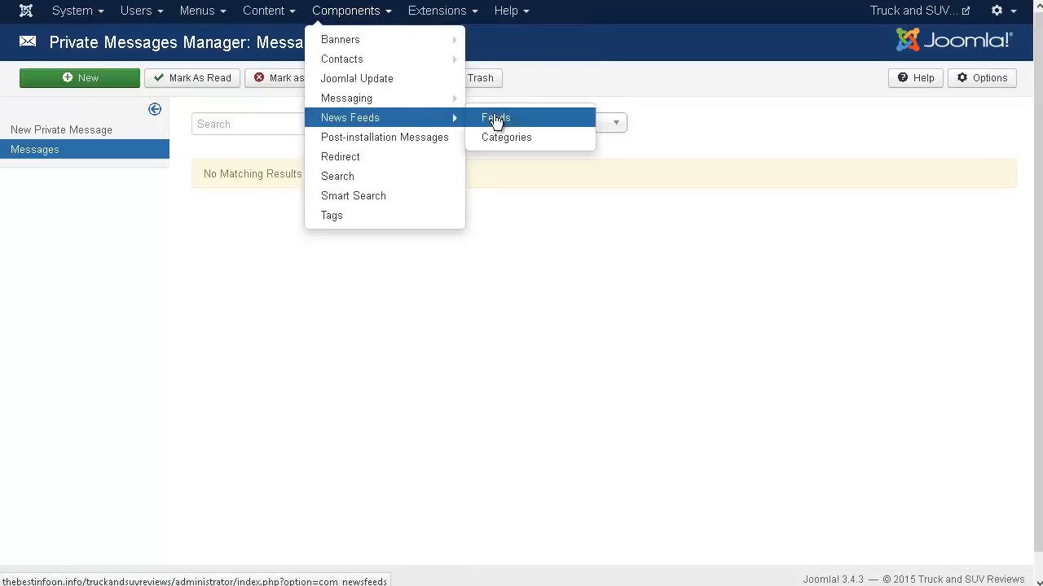
pyautogui.click(510, 143)
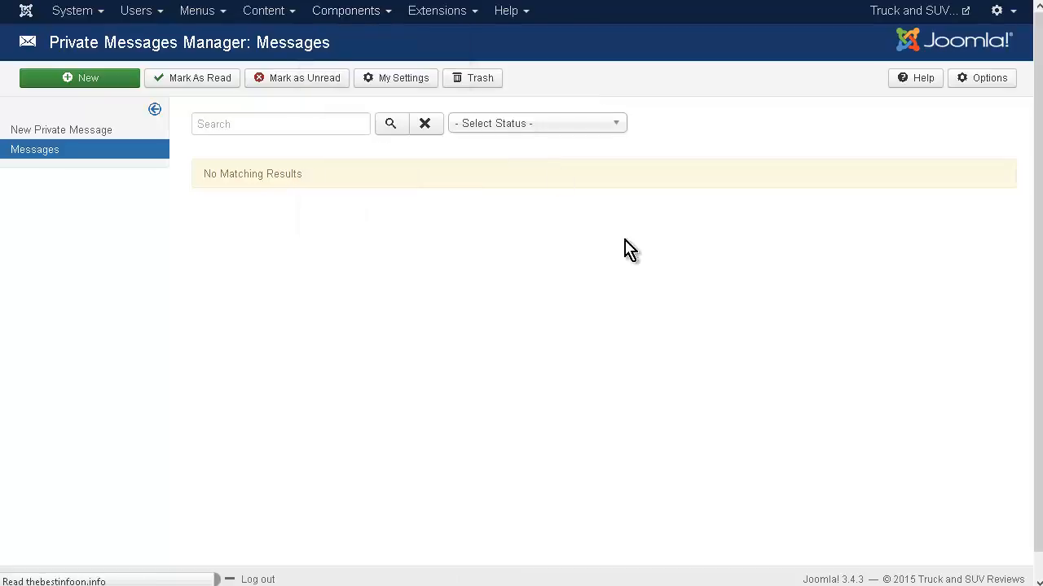
pyautogui.click(106, 87)
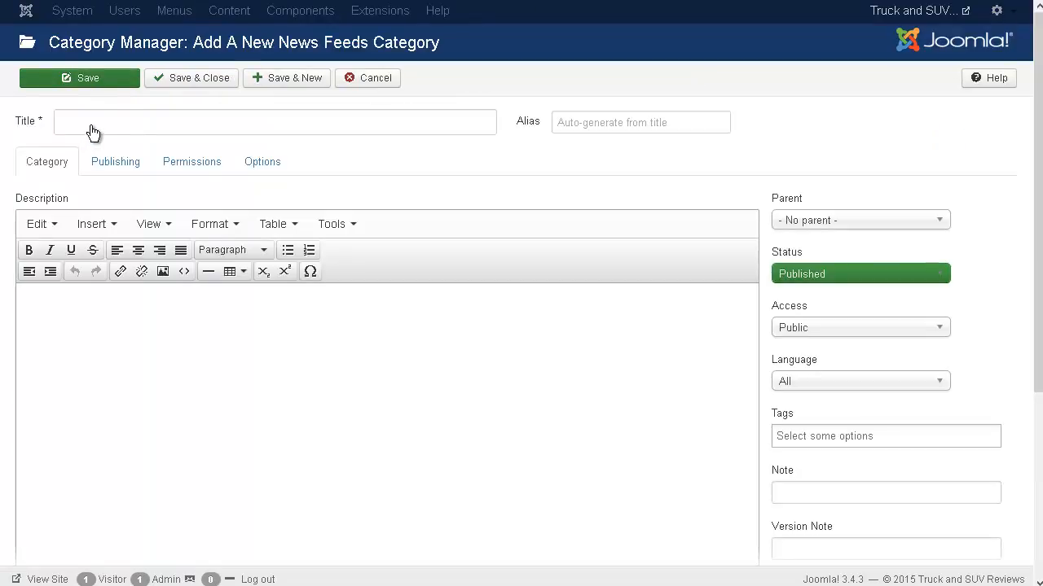
pyautogui.click(98, 120)
pyautogui.write('Reviews')
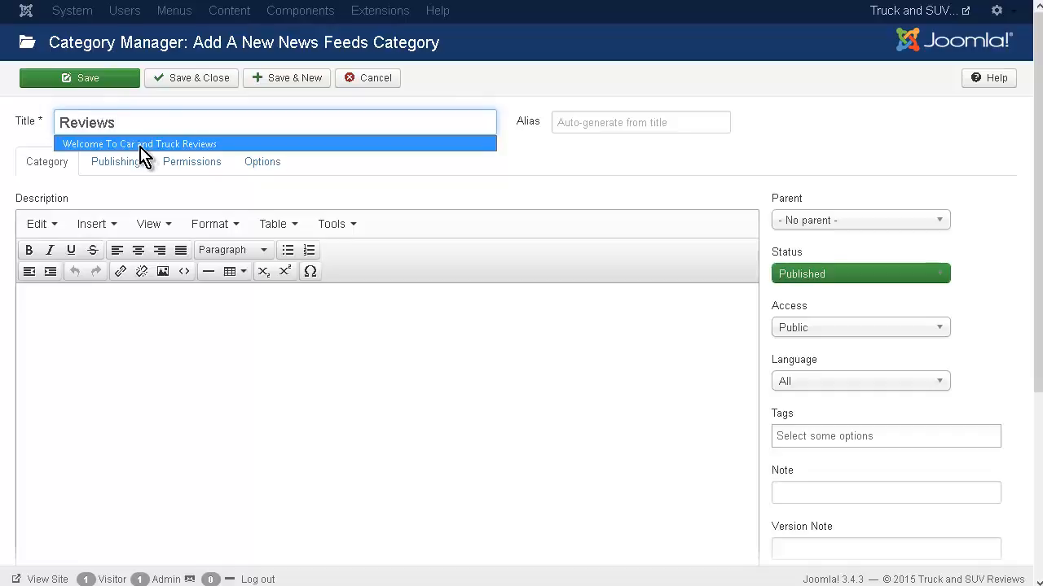
pyautogui.click(185, 195)
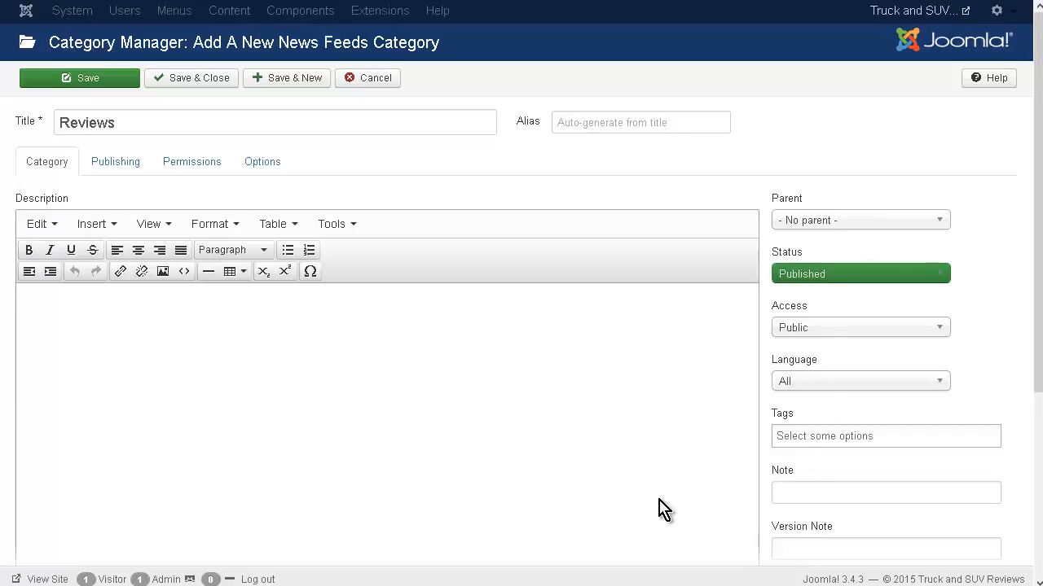
# Check the Reviews category's publishing, permissions and options settings, and save and close it.
pyautogui.click(112, 166)
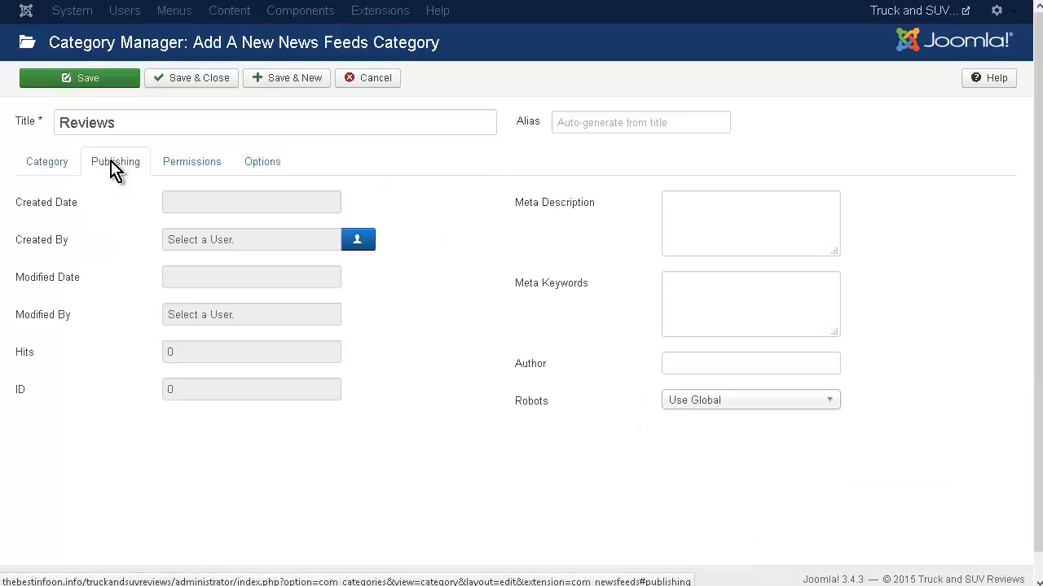
pyautogui.click(192, 166)
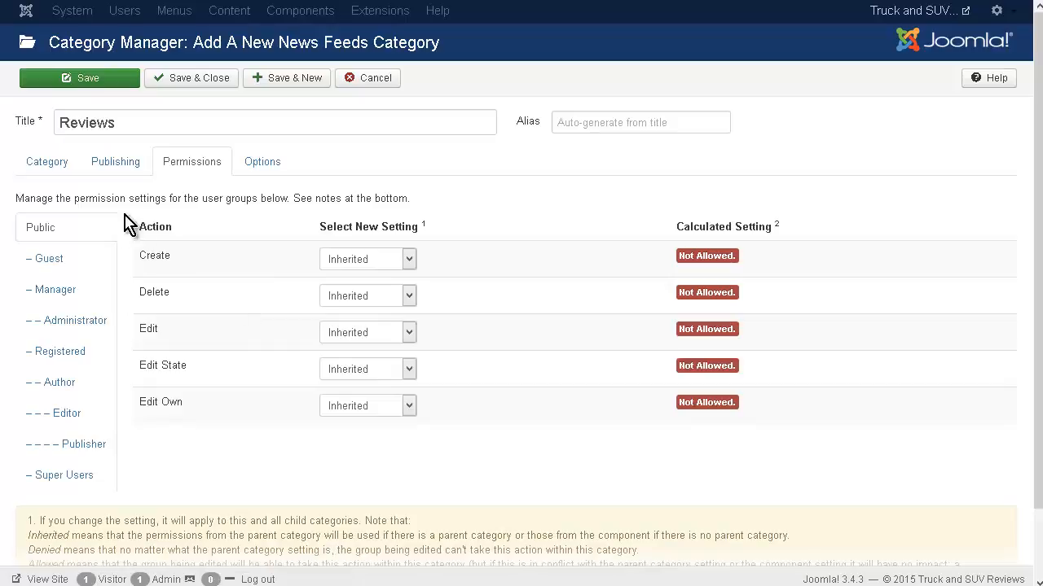
pyautogui.click(259, 165)
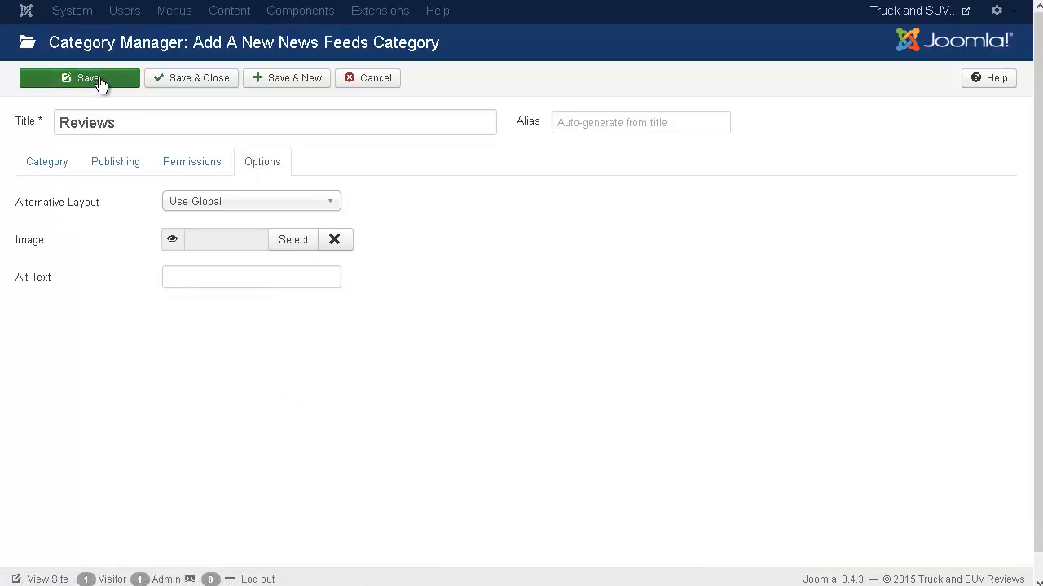
pyautogui.click(190, 81)
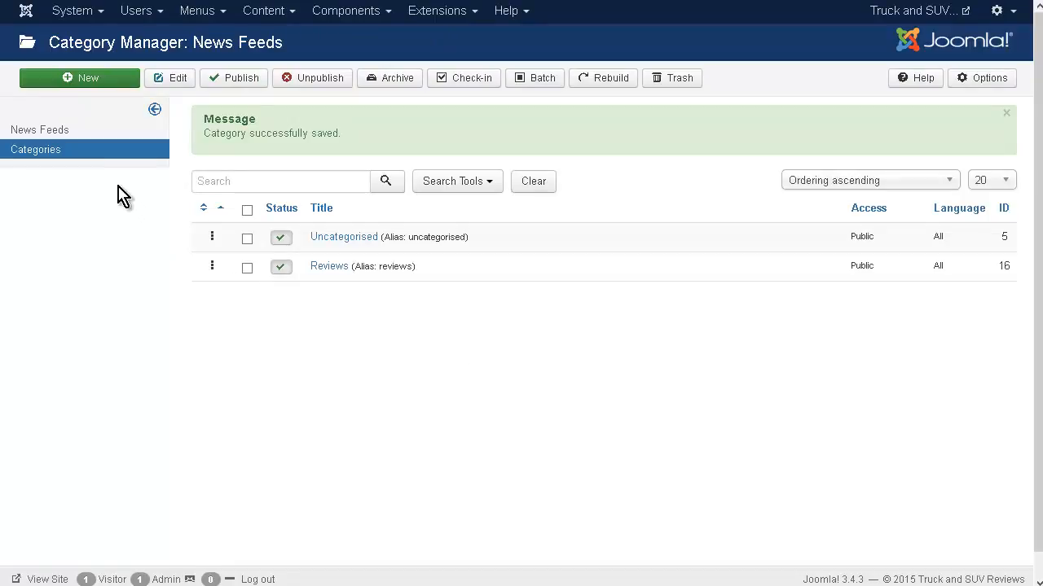
# Start a new news feed and title it From Hemmings.
pyautogui.click(59, 136)
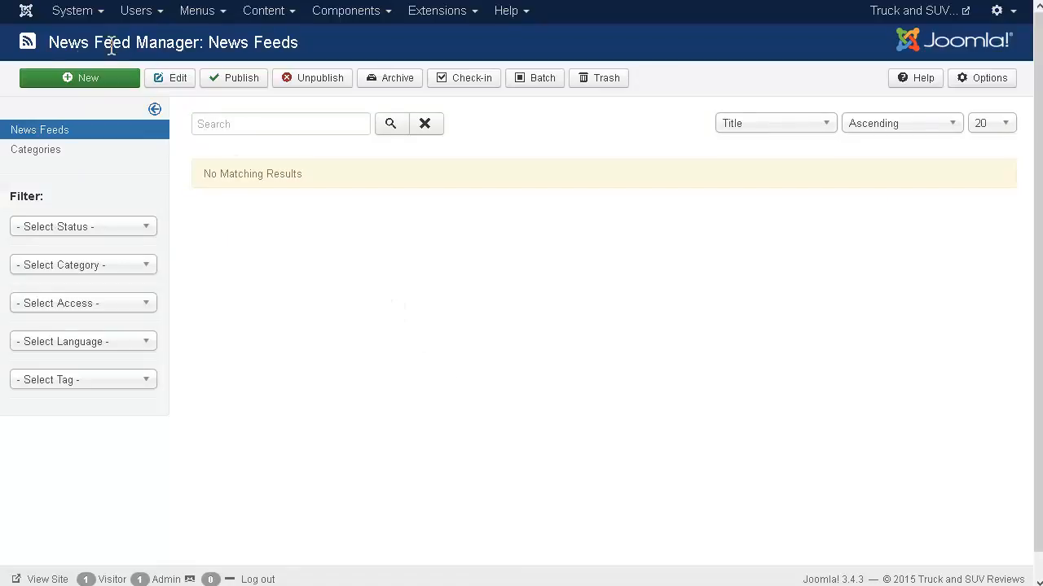
pyautogui.click(92, 88)
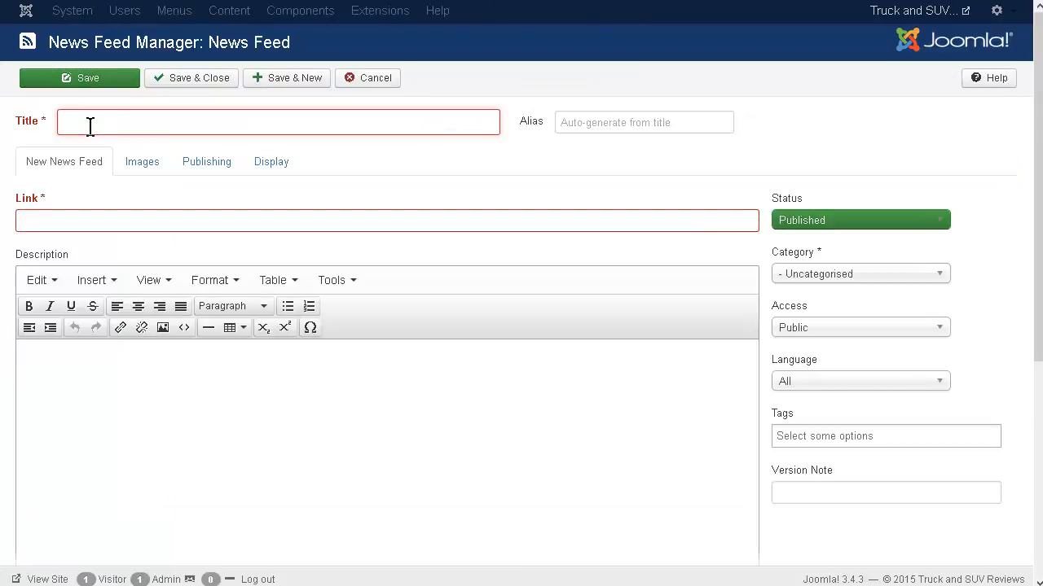
pyautogui.write('Fr')
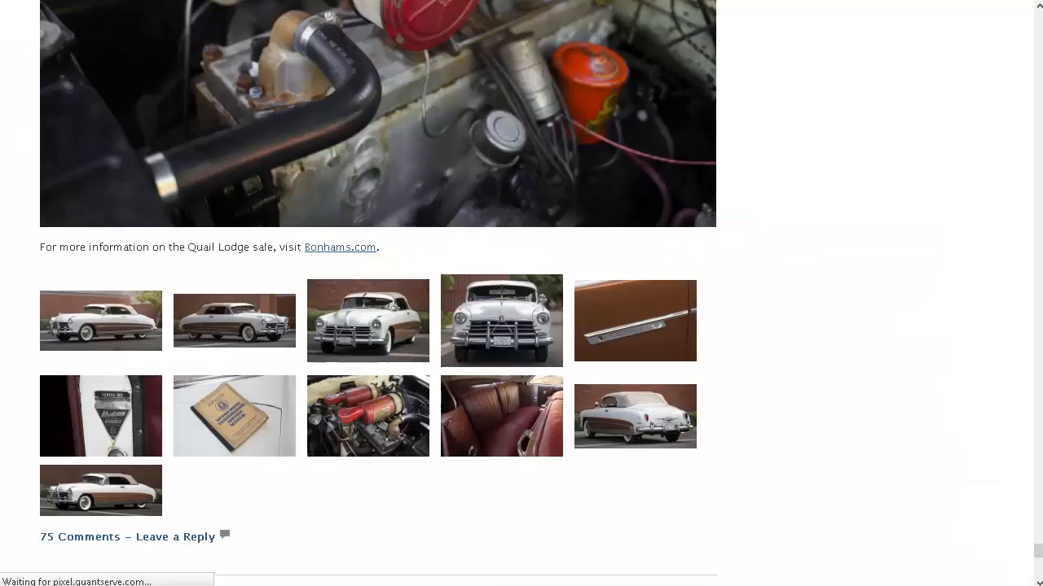
# Copy the RSS feed link's address from the footer of the Hemmings blog and return to the news feed form.
pyautogui.scroll(-5, 175, 109)
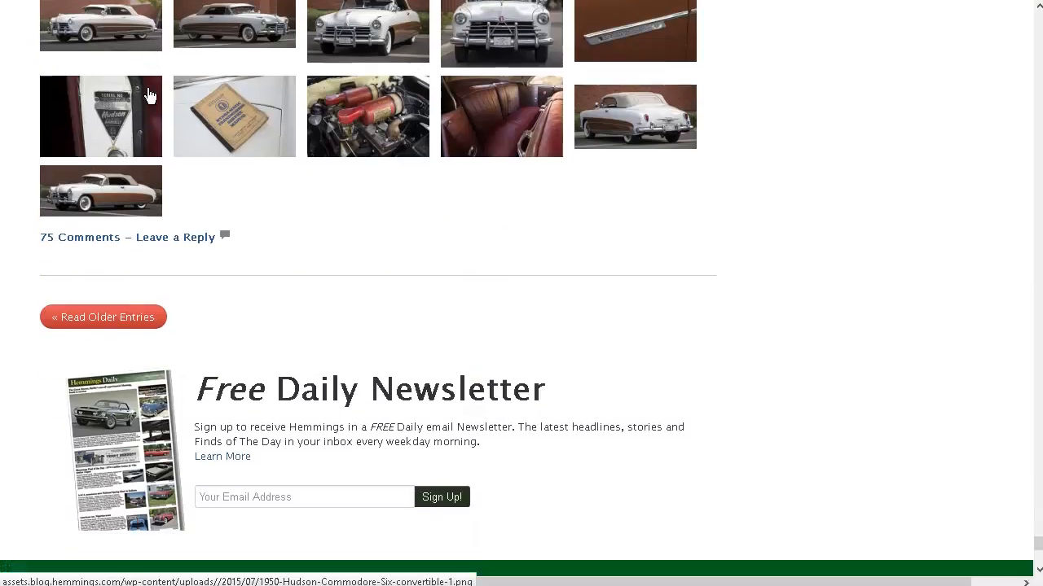
pyautogui.scroll(-5, 147, 75)
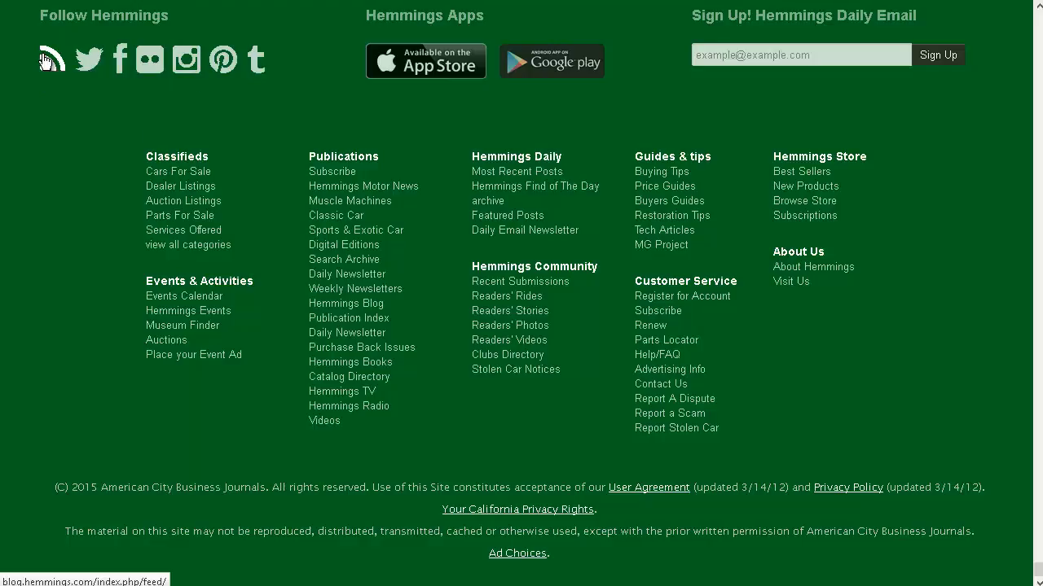
pyautogui.rightClick(45, 59)
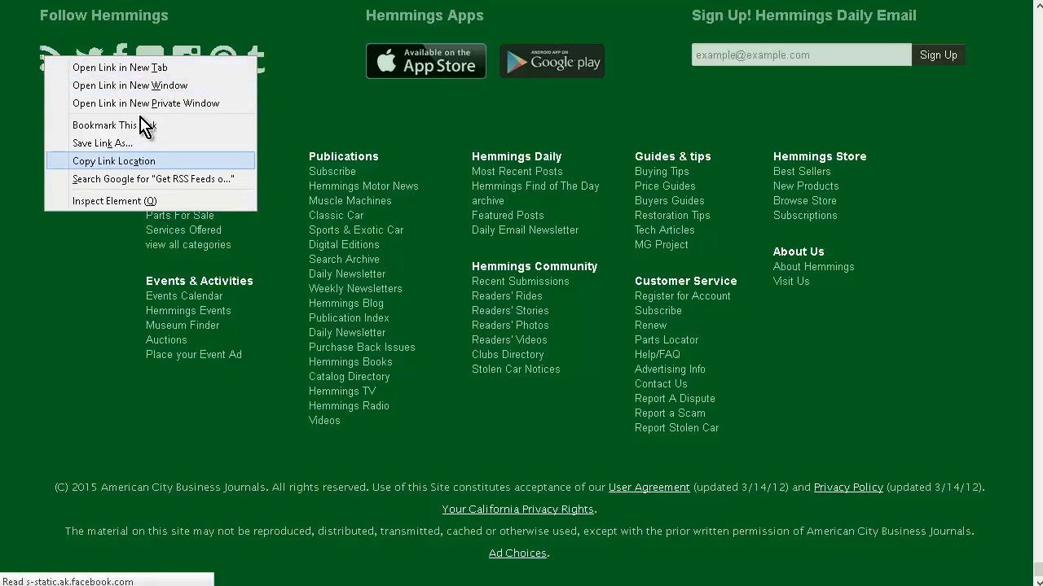
pyautogui.click(122, 162)
pyautogui.hotkey('ctrl', 'Tab')
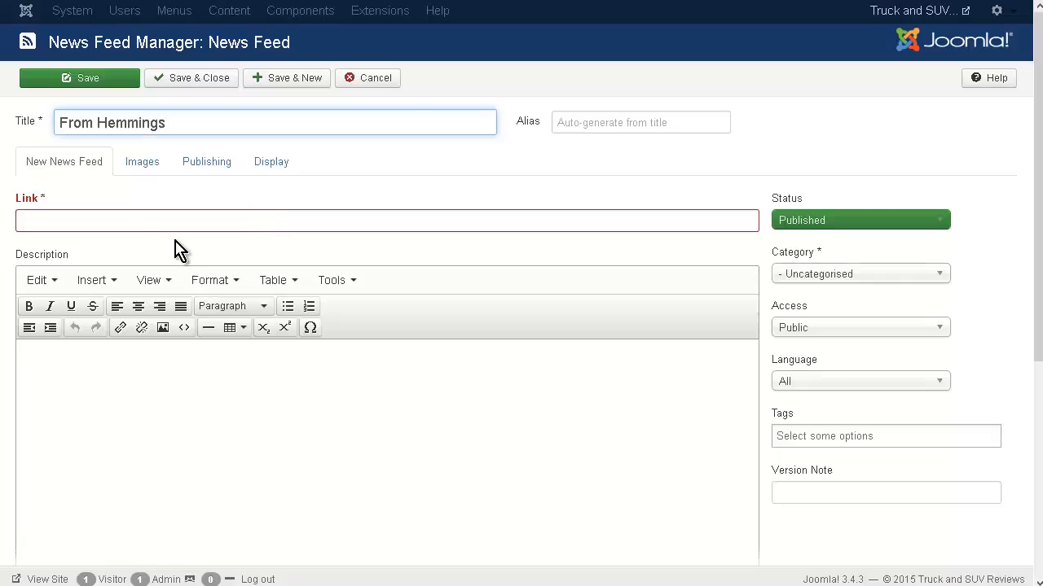
pyautogui.click(110, 218)
pyautogui.rightClick(110, 219)
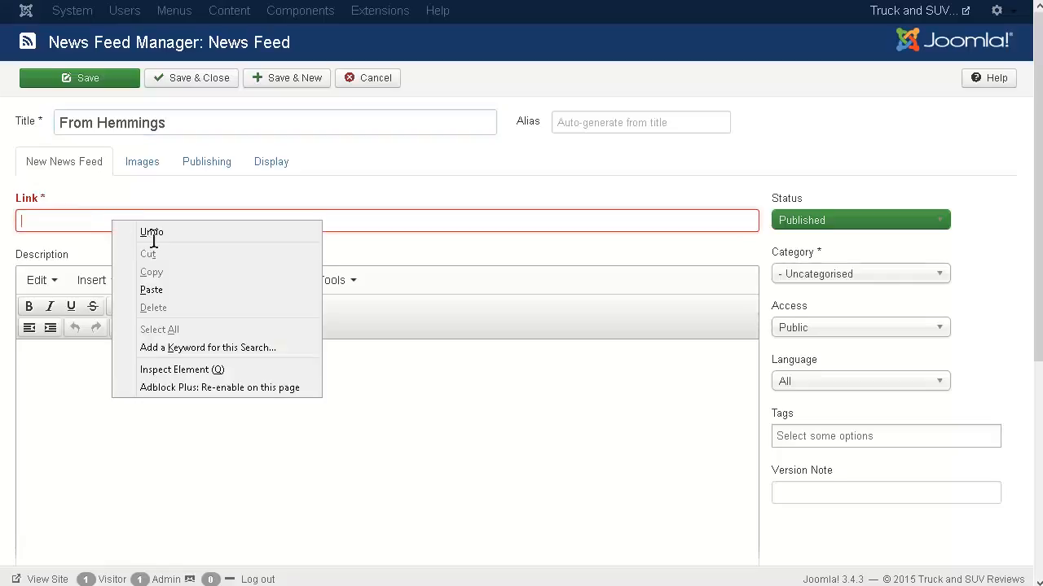
pyautogui.click(165, 294)
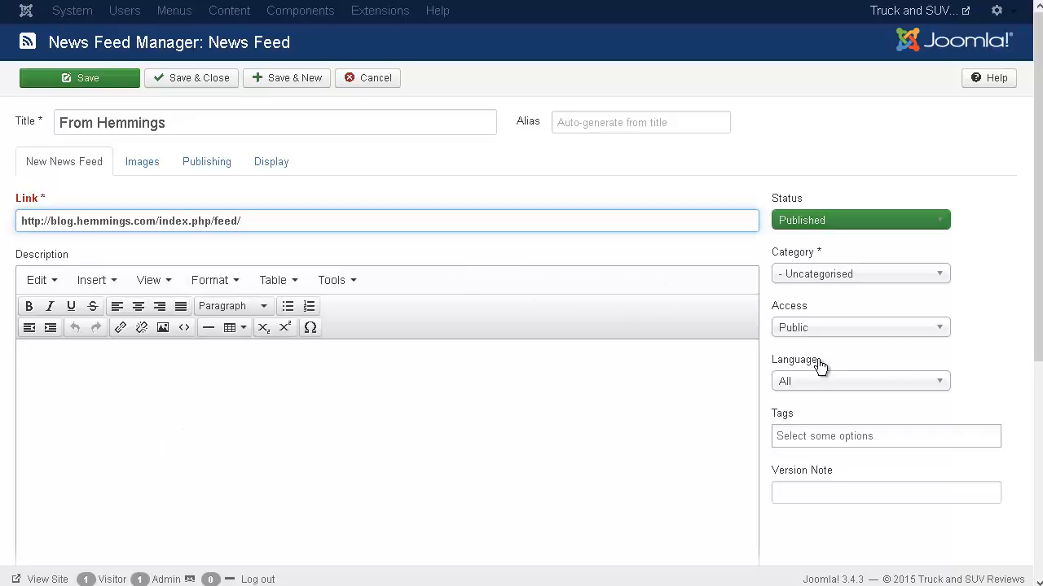
pyautogui.click(926, 273)
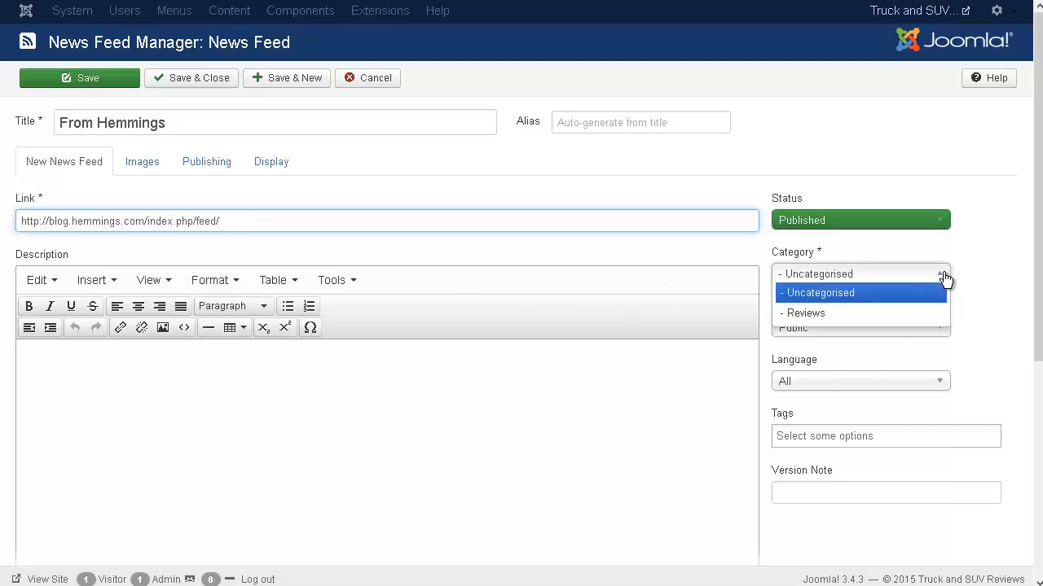
pyautogui.click(895, 319)
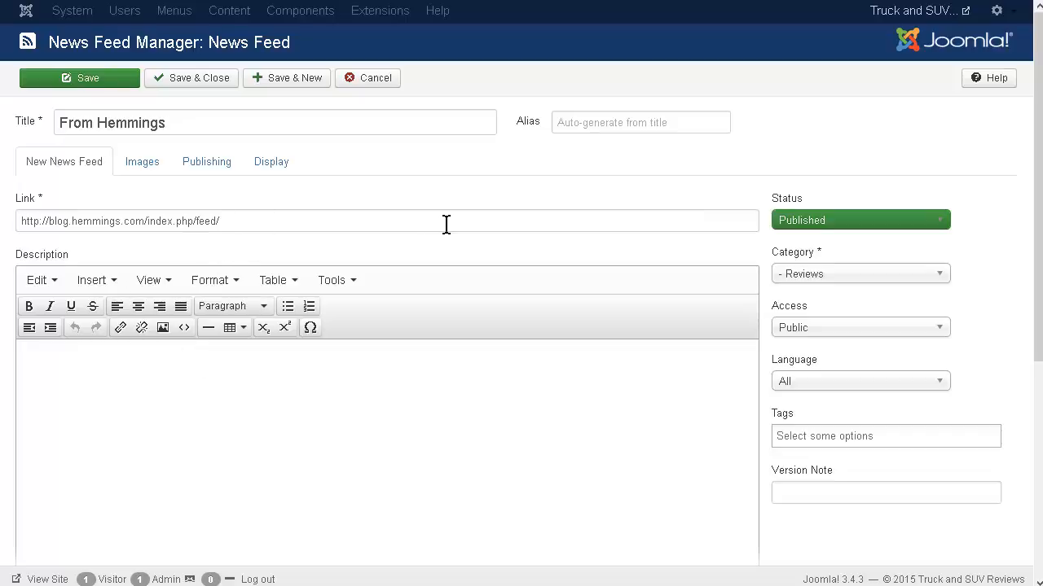
# Check the From Hemmings feed's images, publishing and display settings, and save and close it.
pyautogui.click(135, 167)
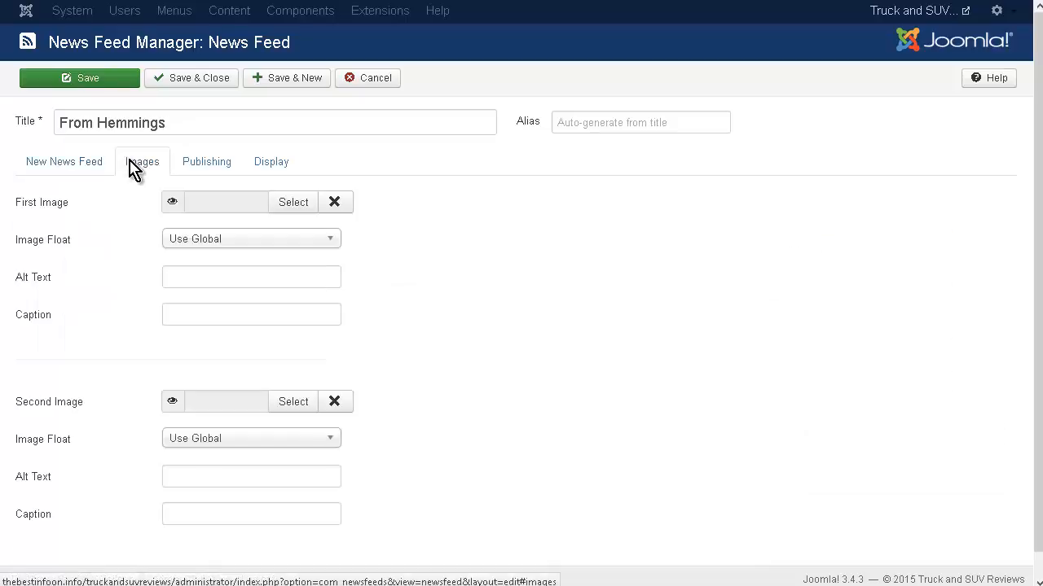
pyautogui.scroll(-1, 110, 367)
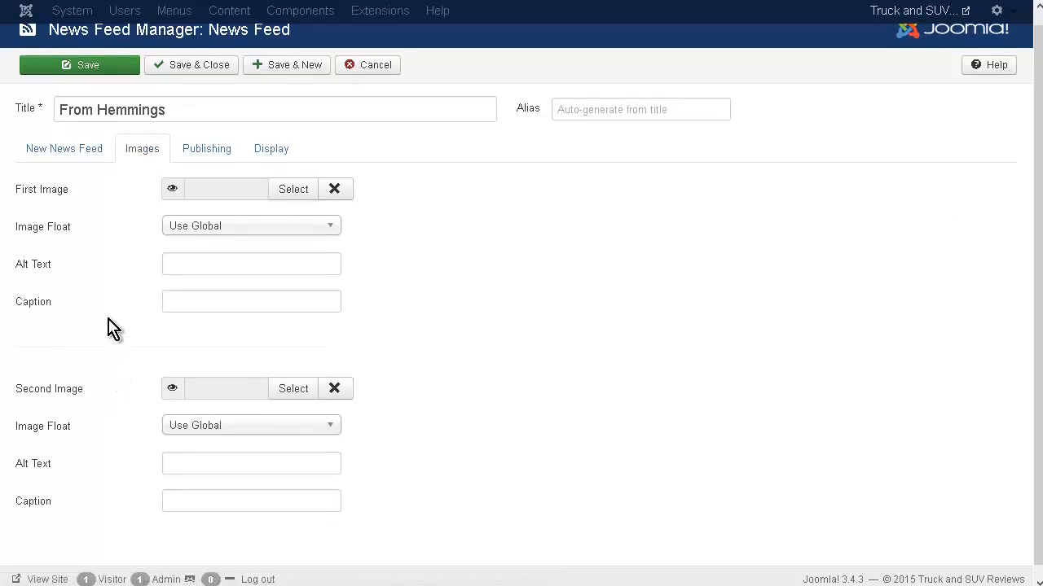
pyautogui.scroll(1, 100, 302)
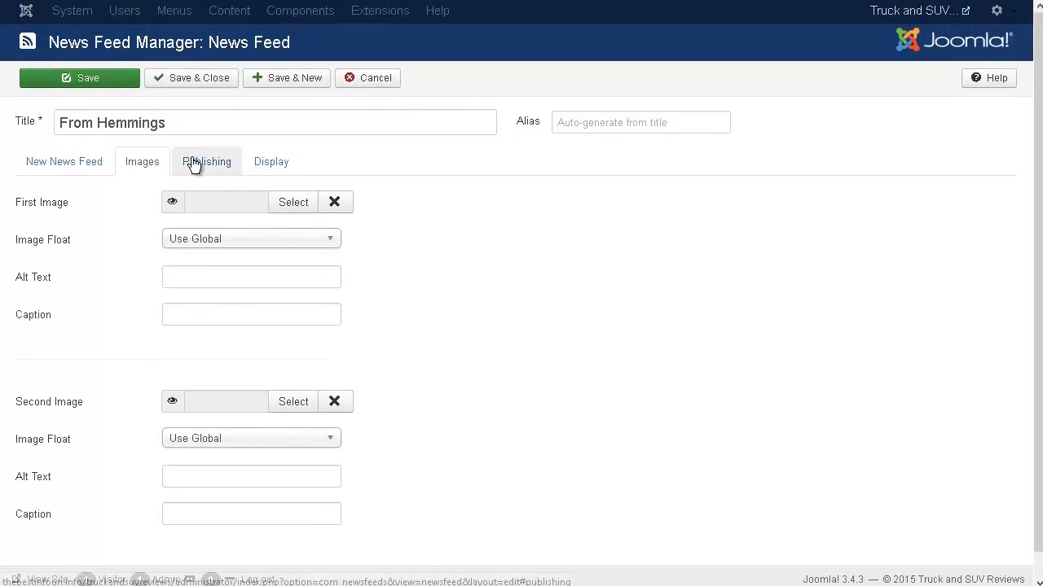
pyautogui.click(194, 164)
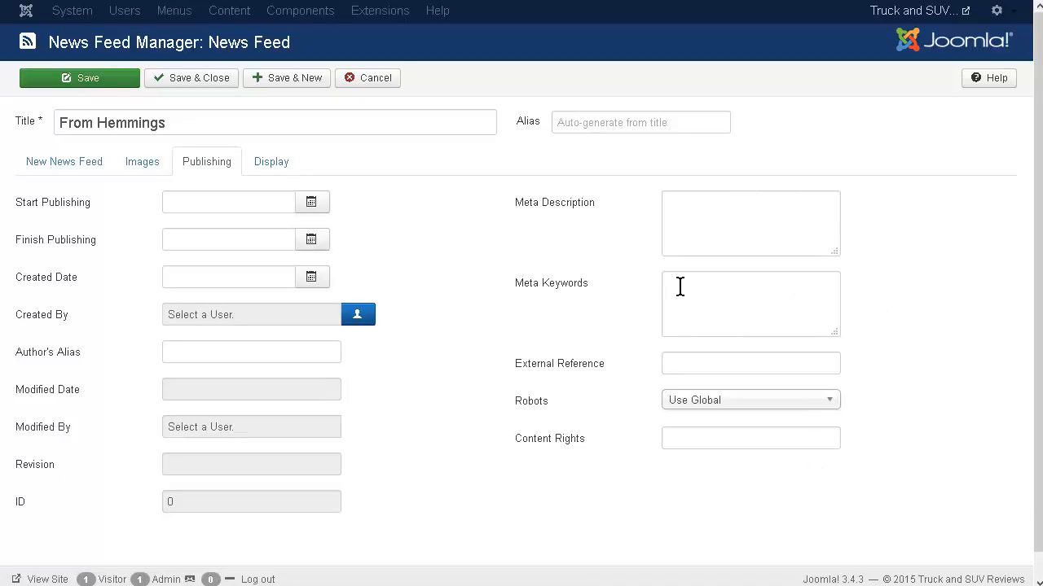
pyautogui.click(272, 162)
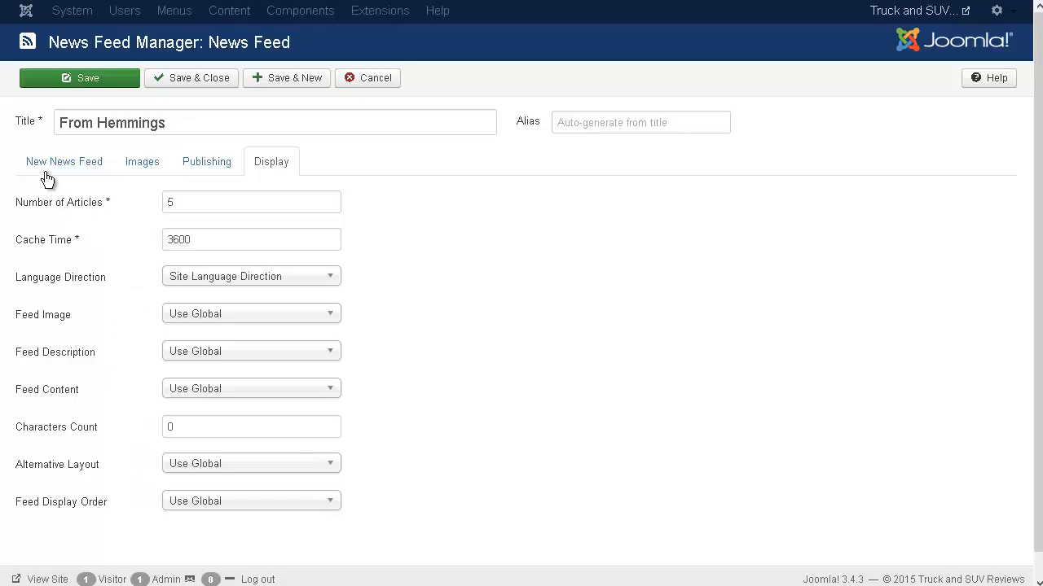
pyautogui.click(72, 77)
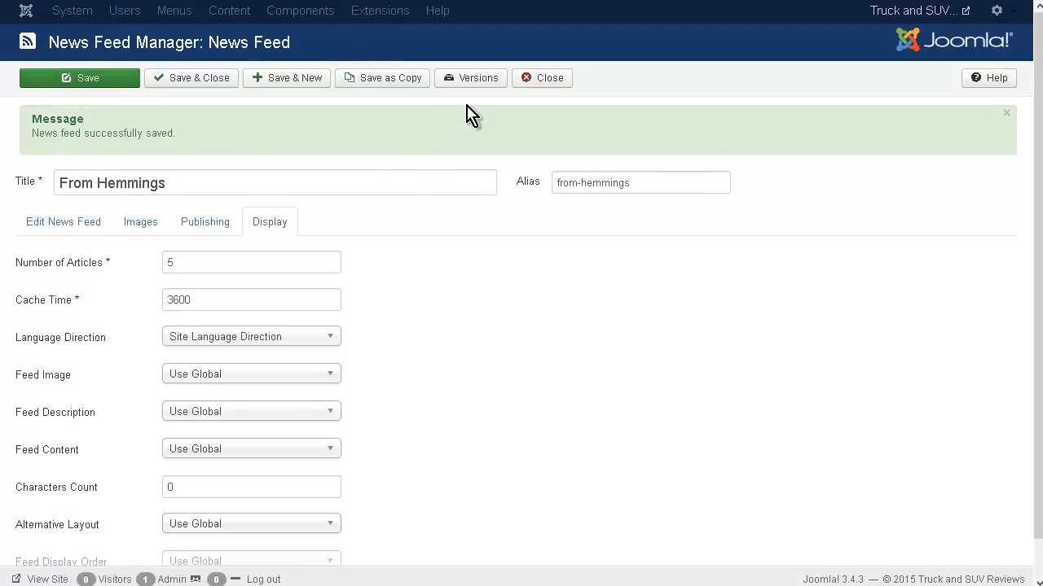
pyautogui.click(554, 80)
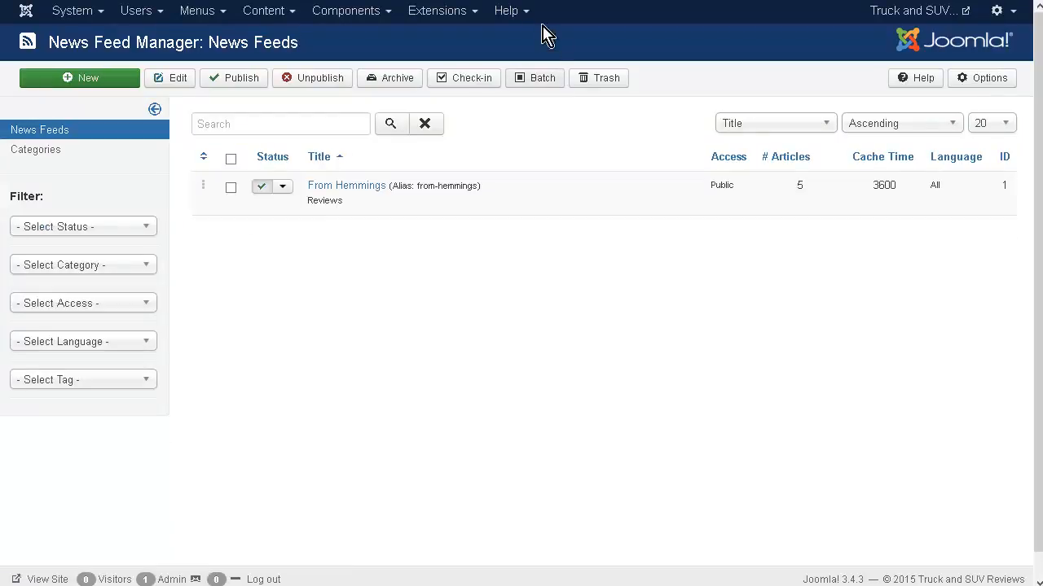
# Start a new Main Menu item of type List All News Feed Categories and title it News Feeds.
pyautogui.click(216, 11)
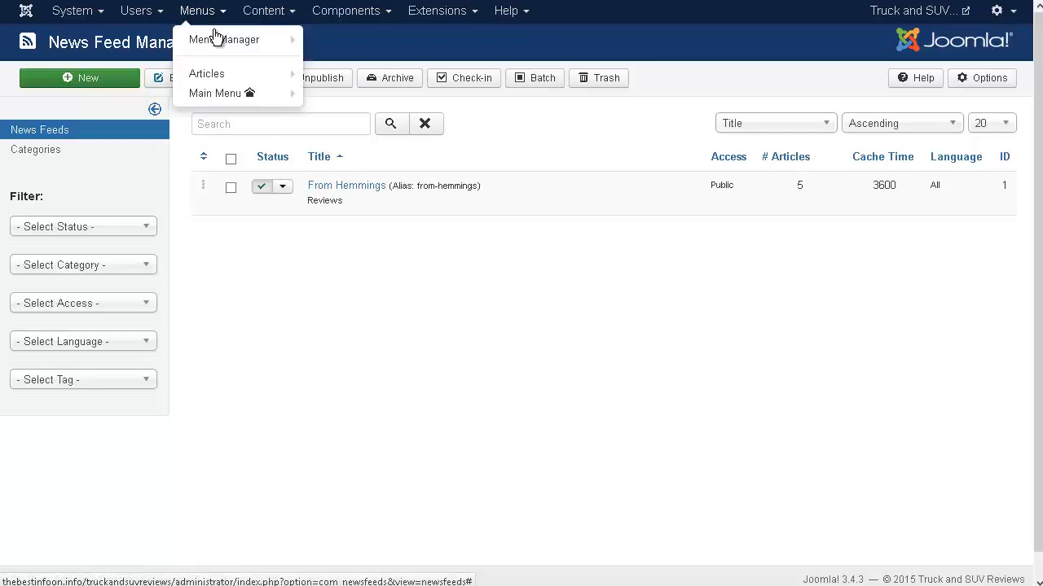
pyautogui.moveTo(213, 97)
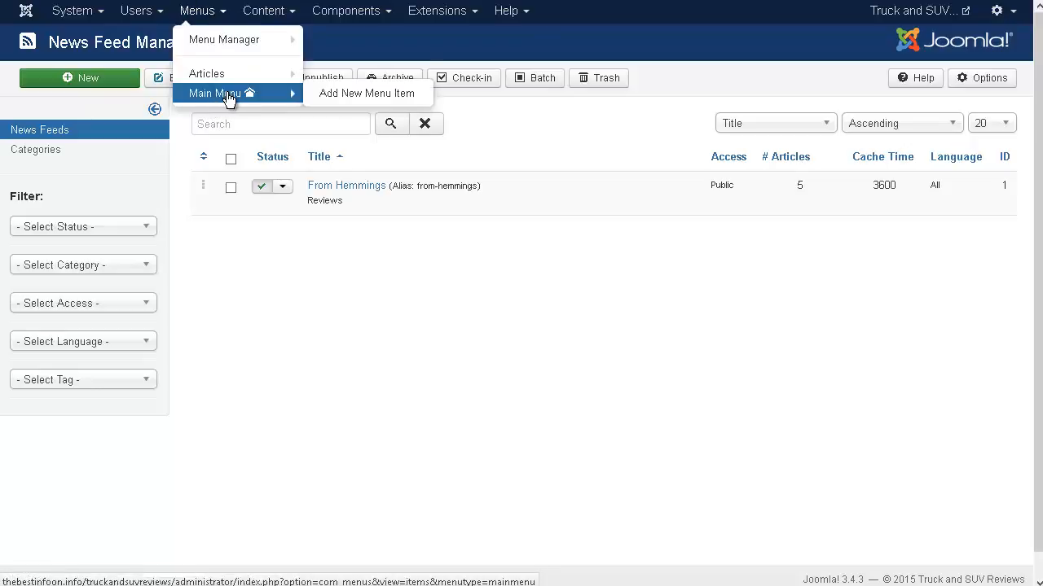
pyautogui.click(335, 99)
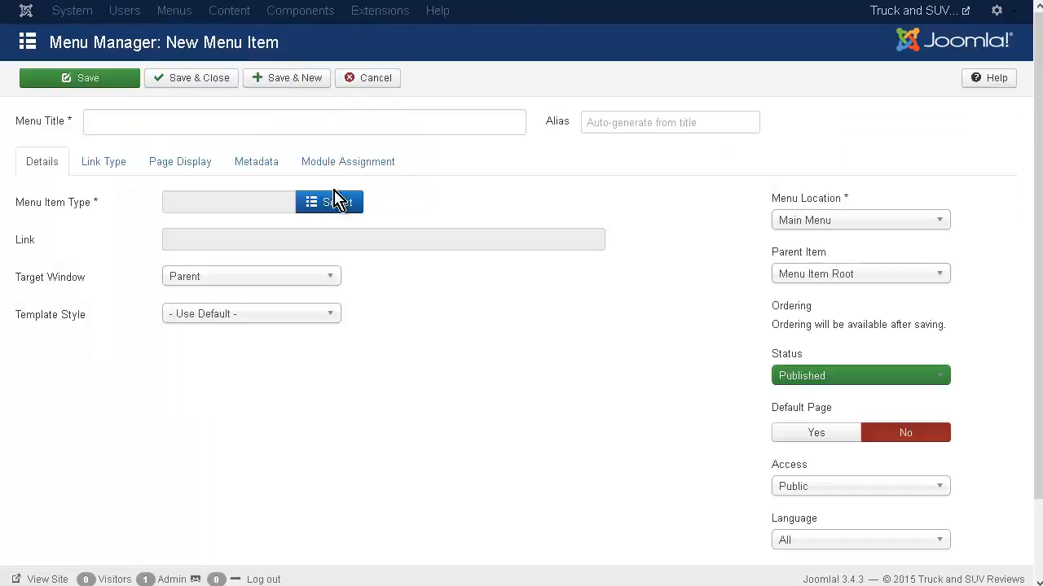
pyautogui.click(338, 202)
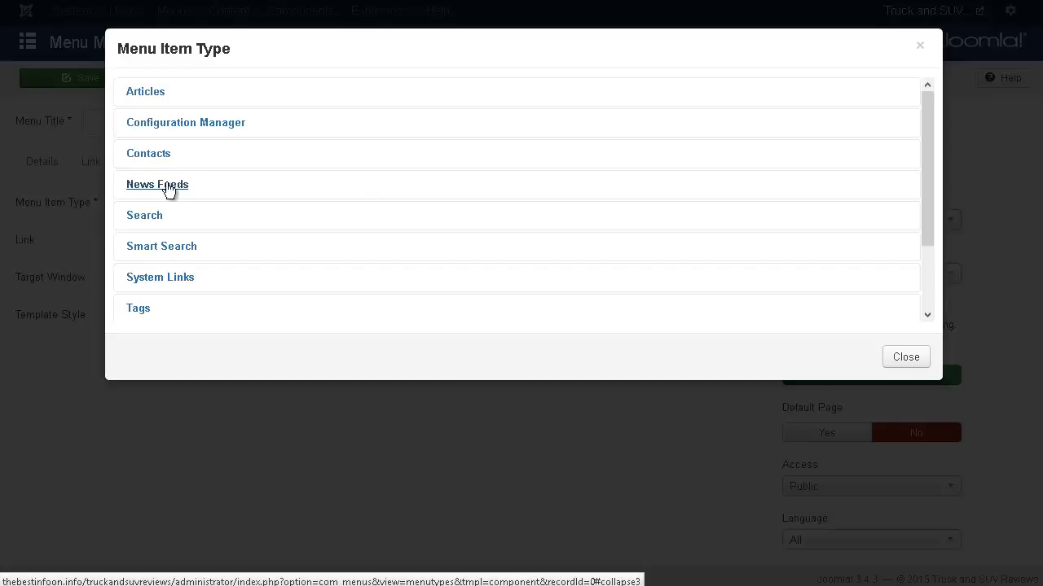
pyautogui.click(157, 185)
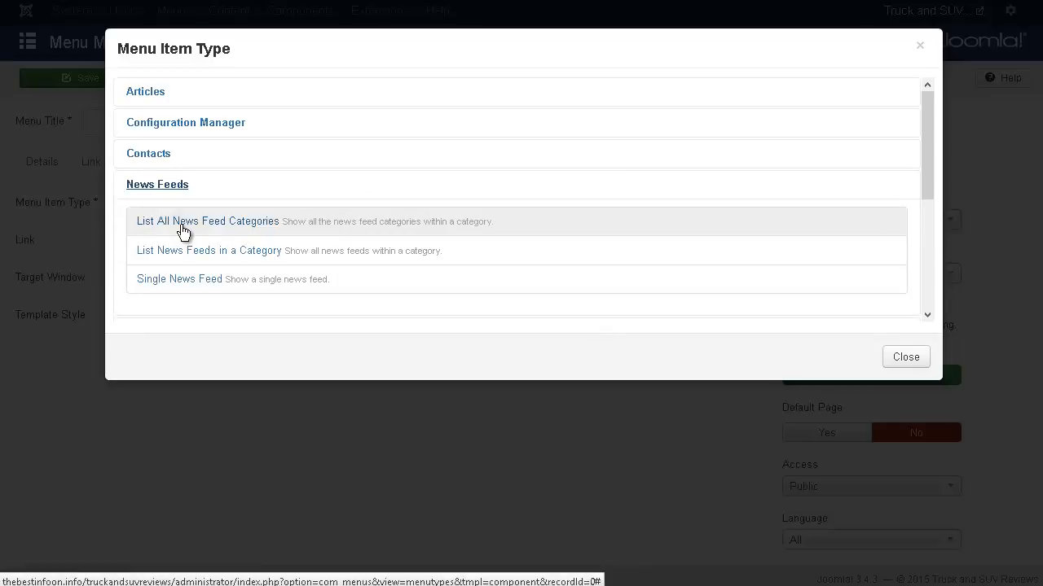
pyautogui.click(186, 225)
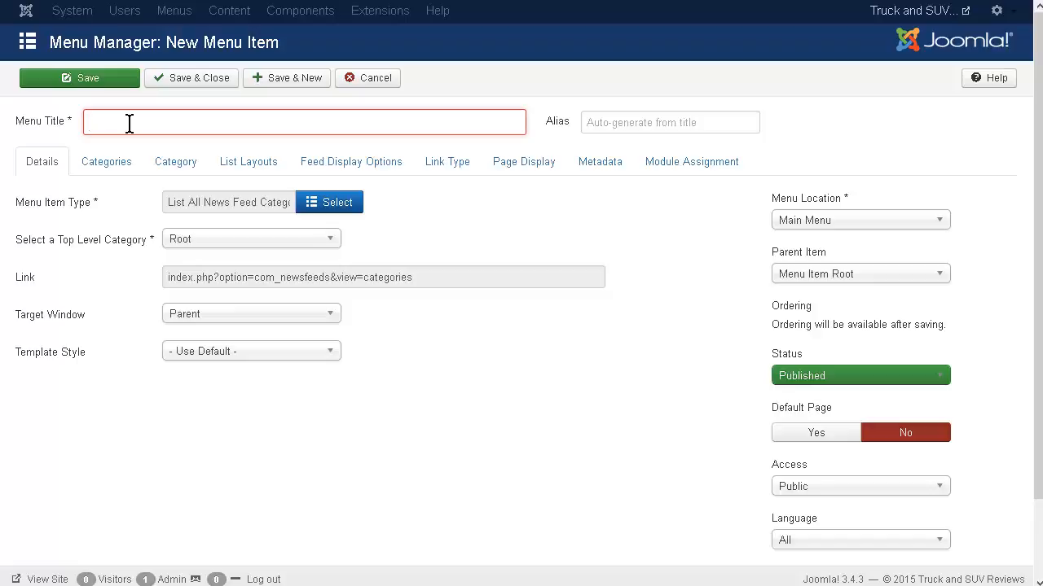
pyautogui.click(130, 123)
pyautogui.write('News Feeds')
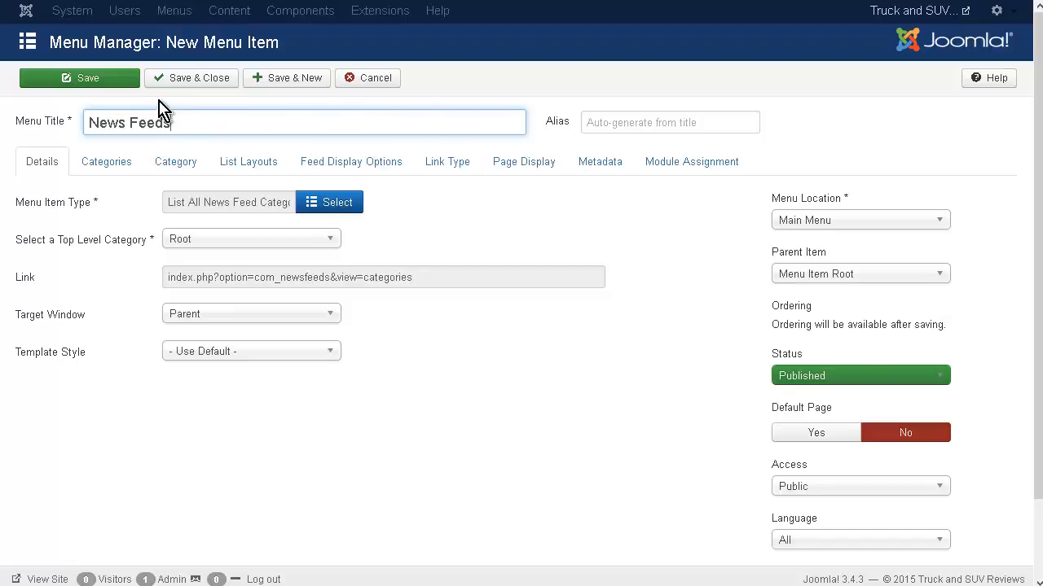
# Save and close the News Feeds menu item and move it to the first position in the Main Menu order.
pyautogui.click(193, 83)
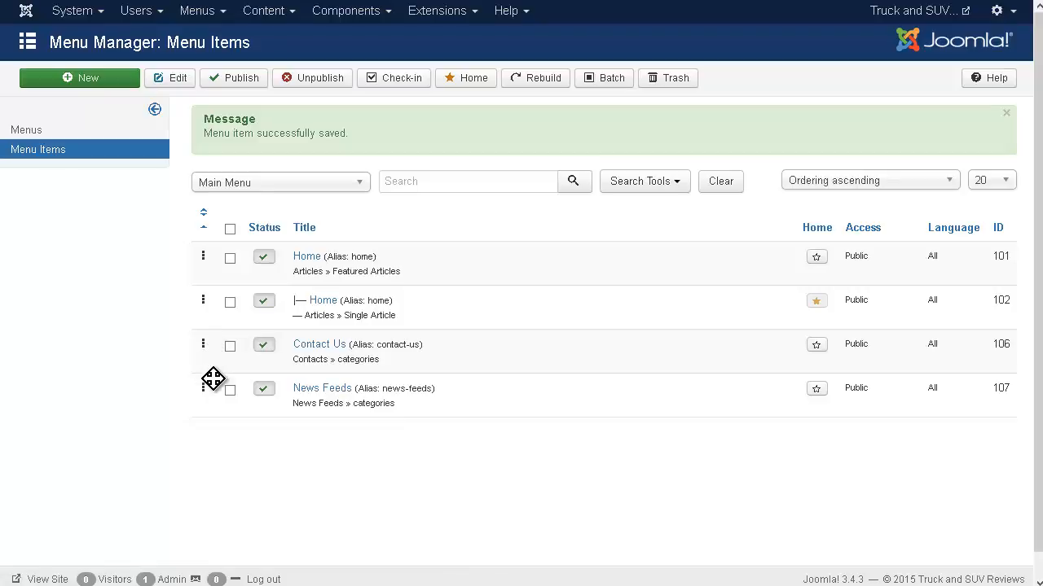
pyautogui.moveTo(212, 379); pyautogui.dragTo(199, 326)
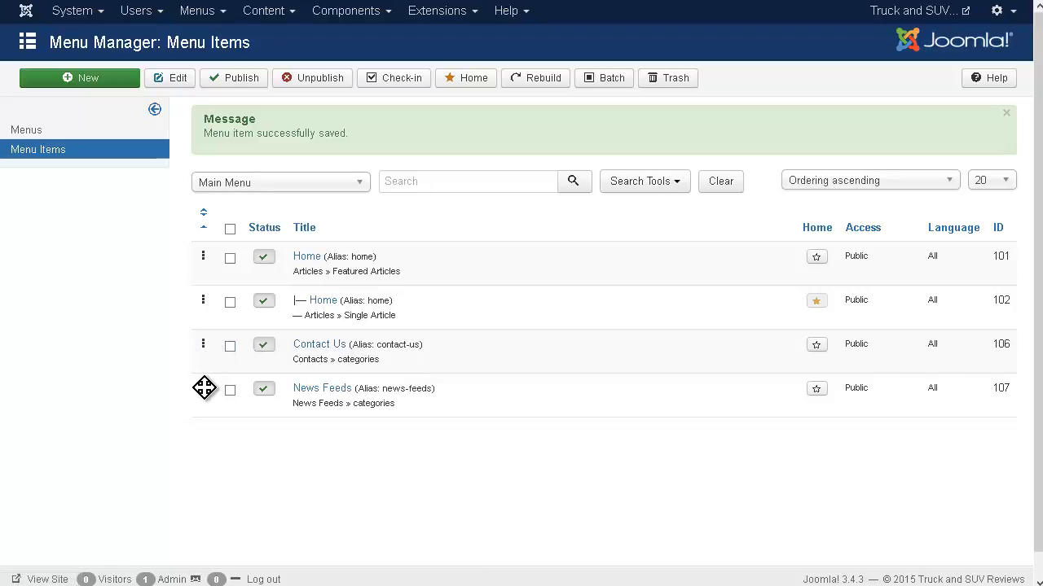
pyautogui.moveTo(204, 388); pyautogui.dragTo(210, 330)
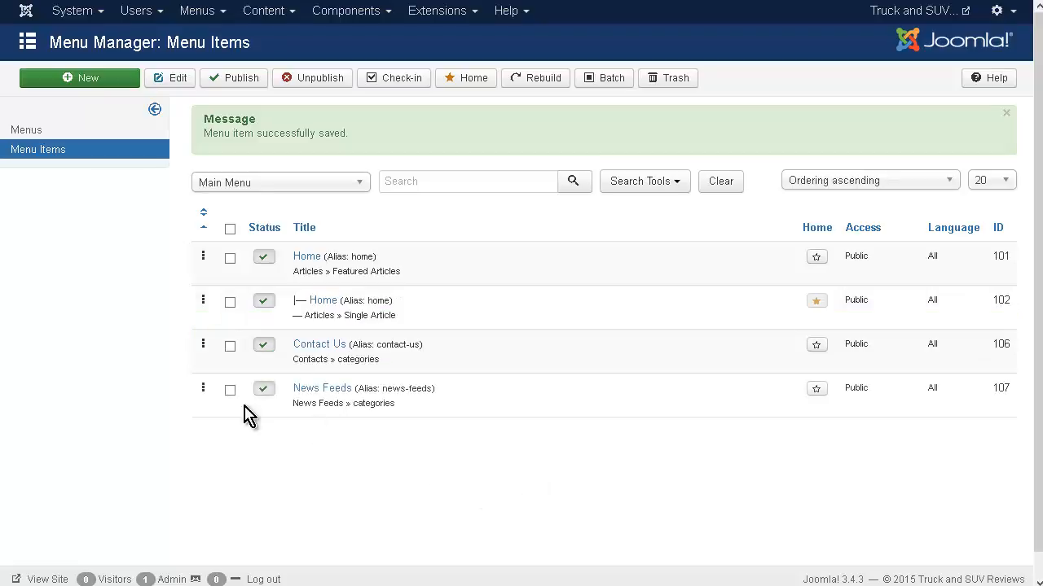
pyautogui.moveTo(205, 388); pyautogui.dragTo(215, 290)
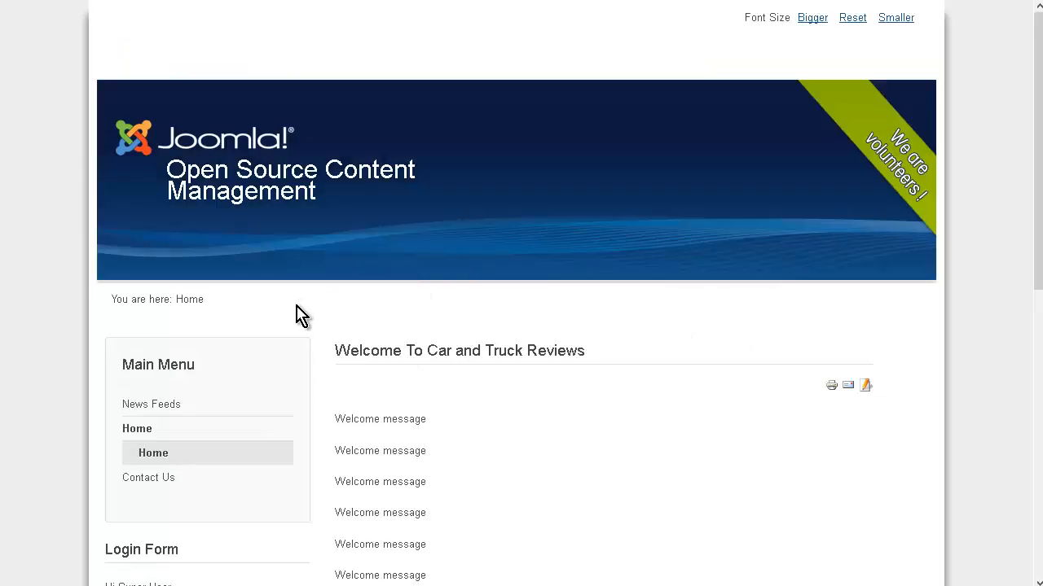
# Look over the Main Menu on the site's front-end home page and open the News Feeds page from it.
pyautogui.scroll(-4, 295, 314)
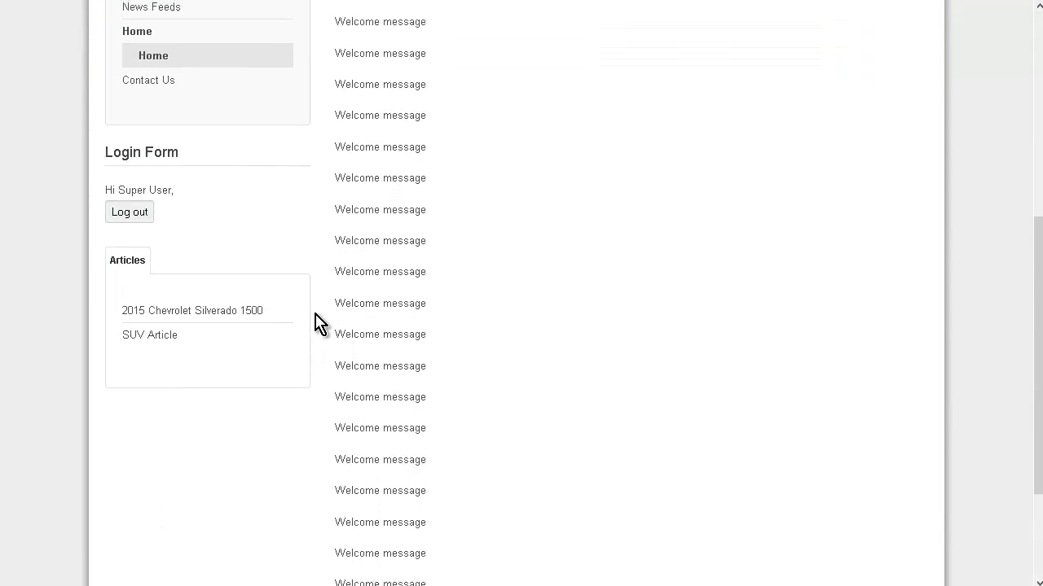
pyautogui.scroll(3, 306, 317)
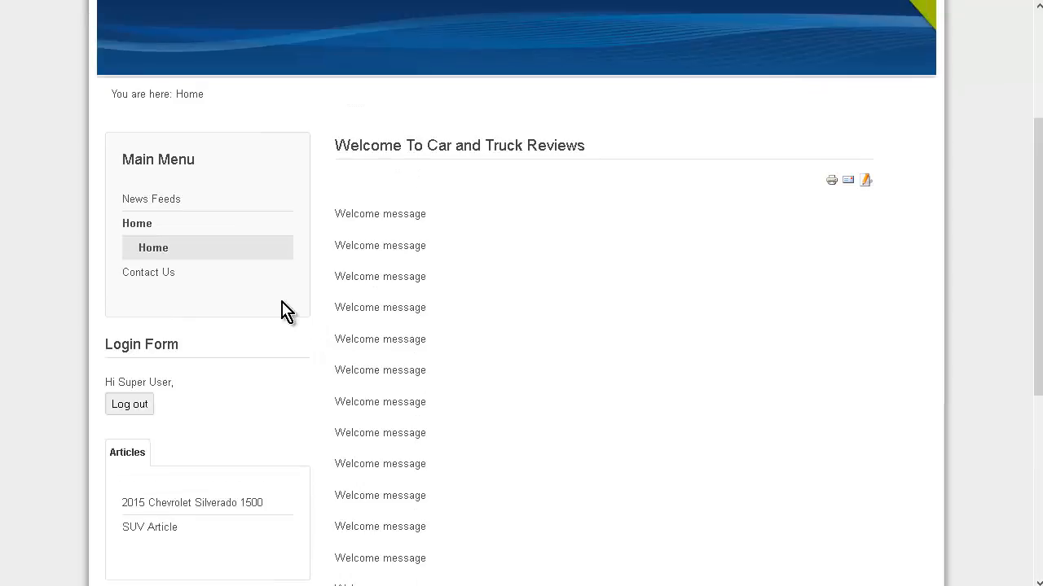
pyautogui.click(151, 245)
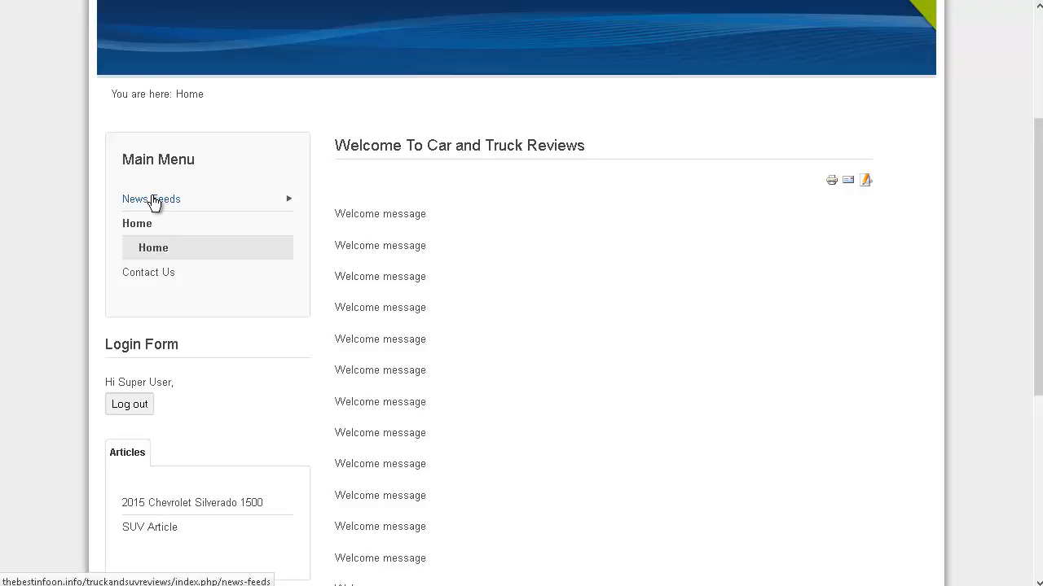
pyautogui.click(153, 202)
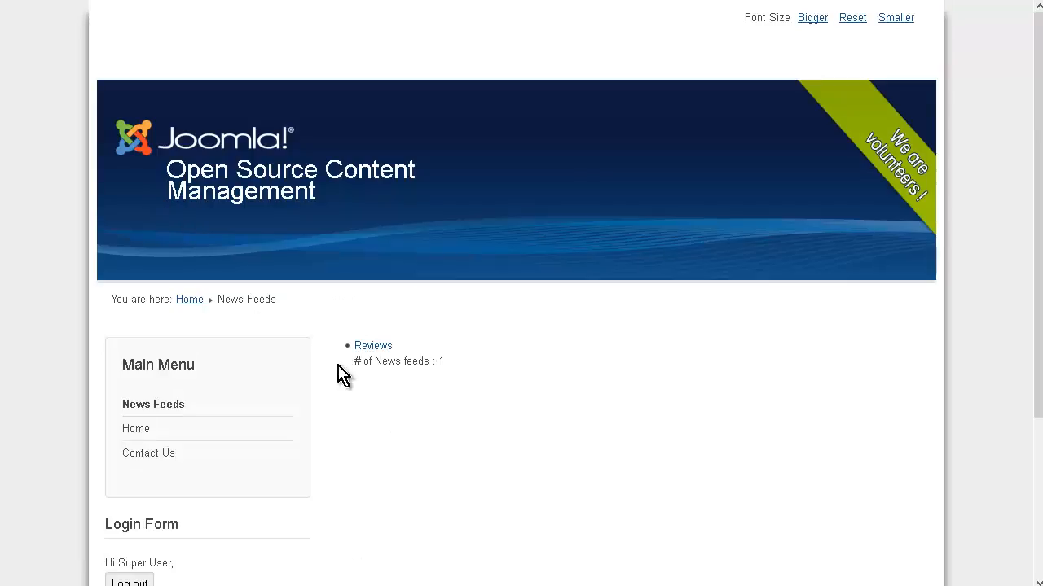
# Open the Reviews category and its From Hemmings feed, look through the feed's articles, and return to the Reviews category.
pyautogui.click(371, 347)
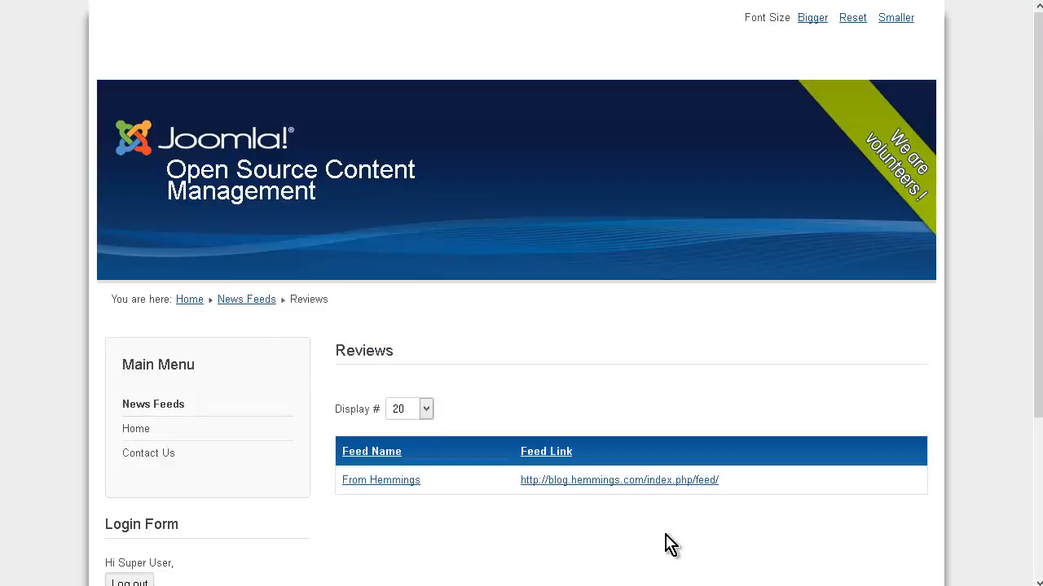
pyautogui.scroll(-3, 664, 544)
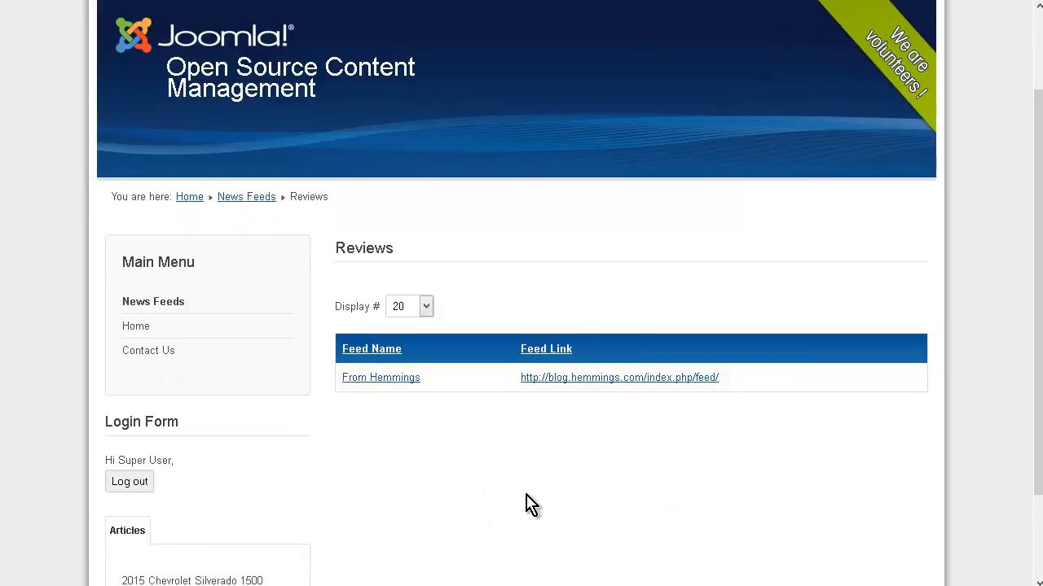
pyautogui.scroll(-4, 540, 326)
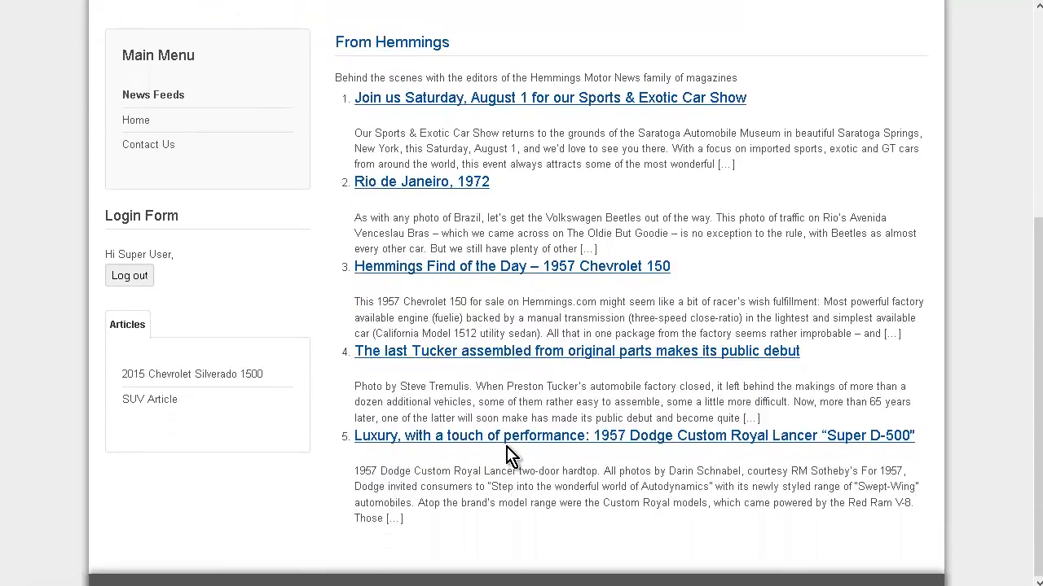
pyautogui.scroll(4, 514, 443)
pyautogui.scroll(-4, 528, 428)
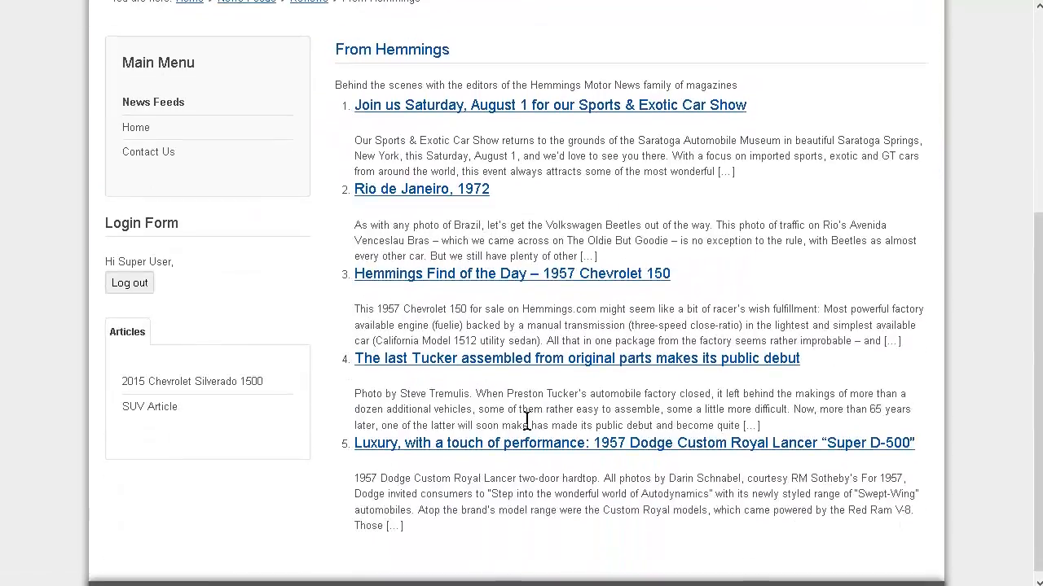
pyautogui.scroll(5, 530, 428)
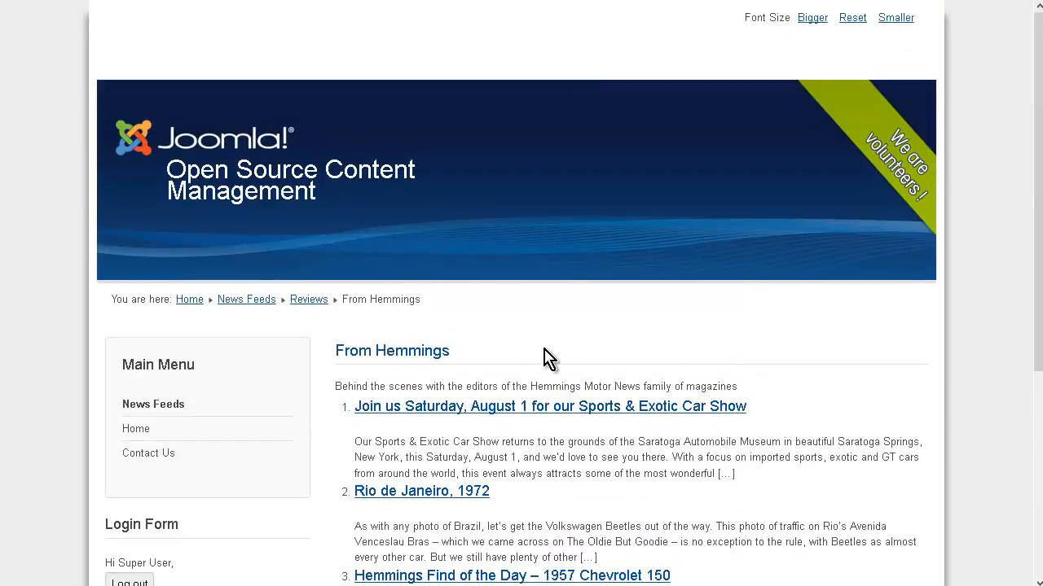
pyautogui.click(296, 303)
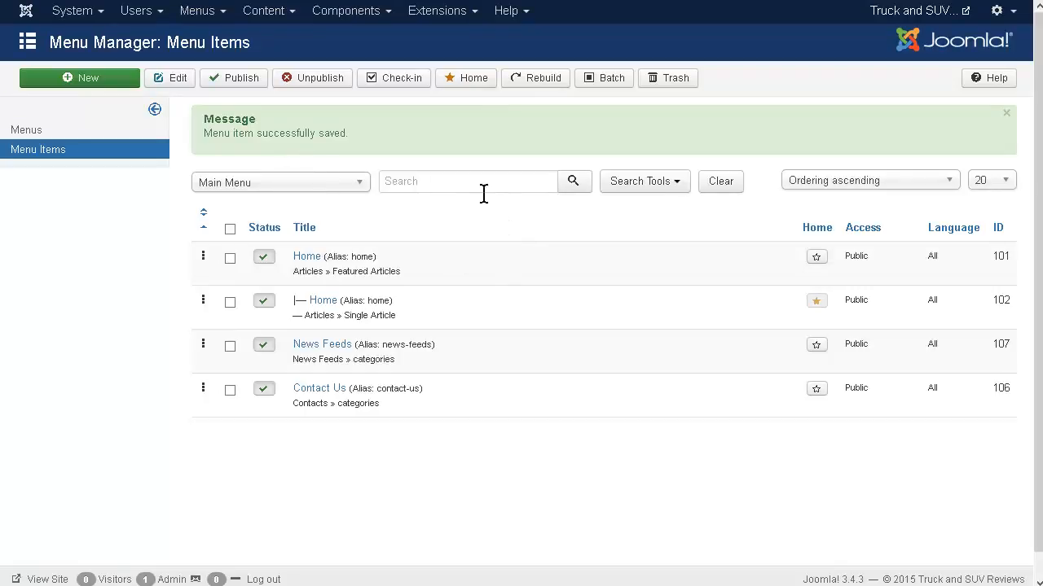
# Return to the site administration, open the Extension Manager and look through the list of installed extensions.
pyautogui.click(383, 14)
pyautogui.click(463, 15)
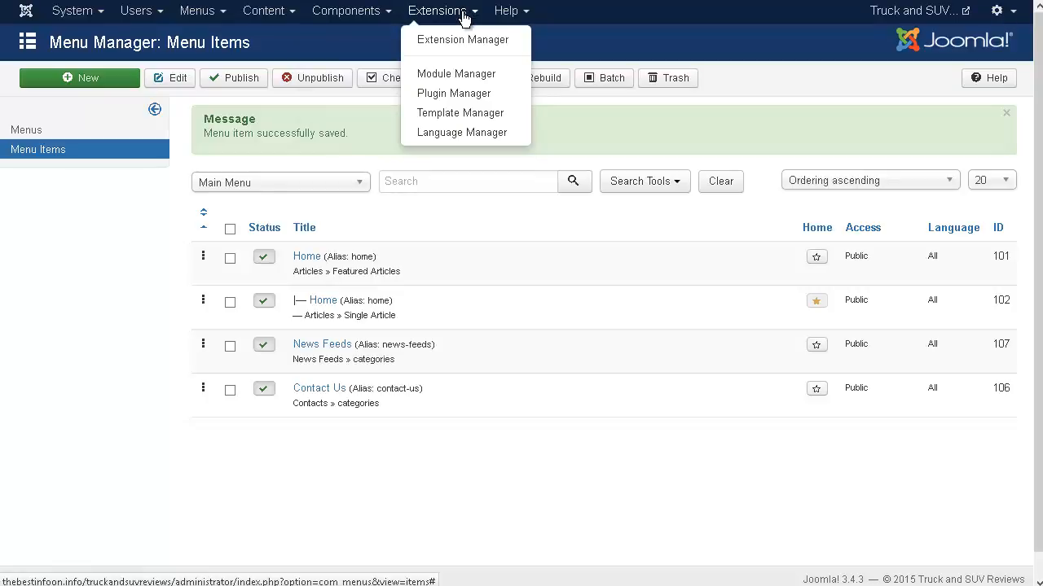
pyautogui.click(795, 96)
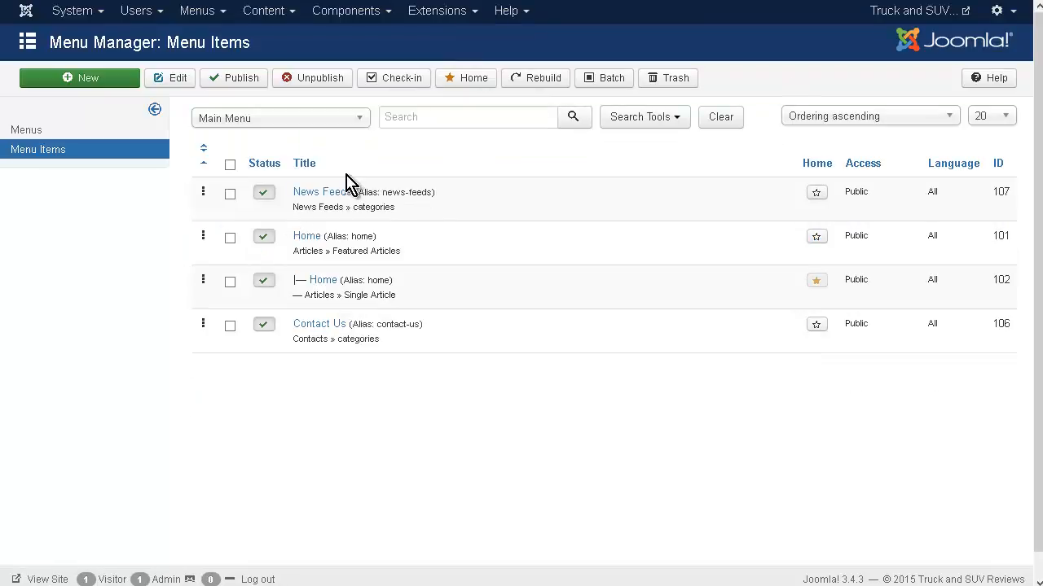
pyautogui.click(478, 16)
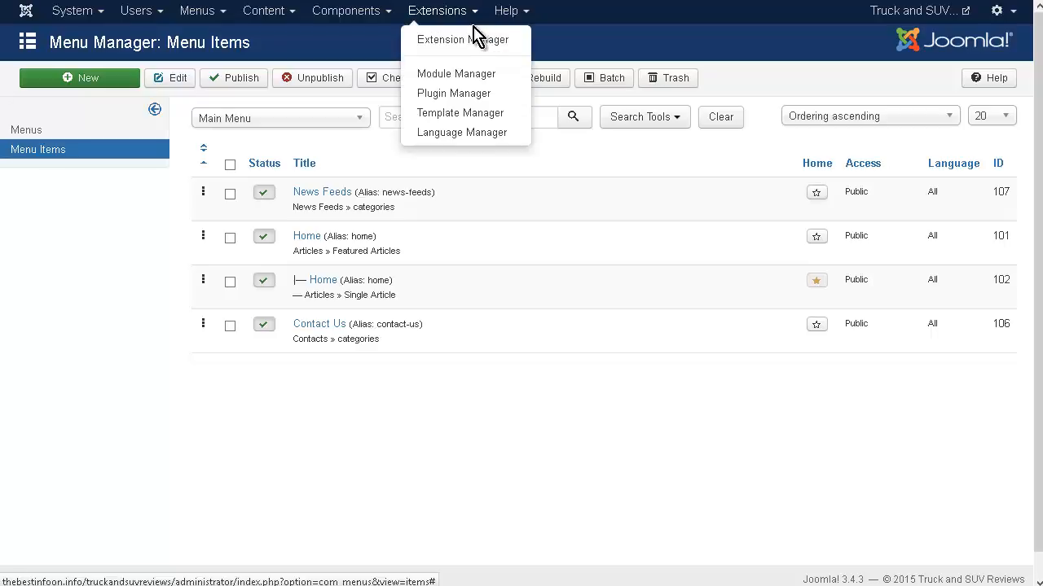
pyautogui.click(471, 41)
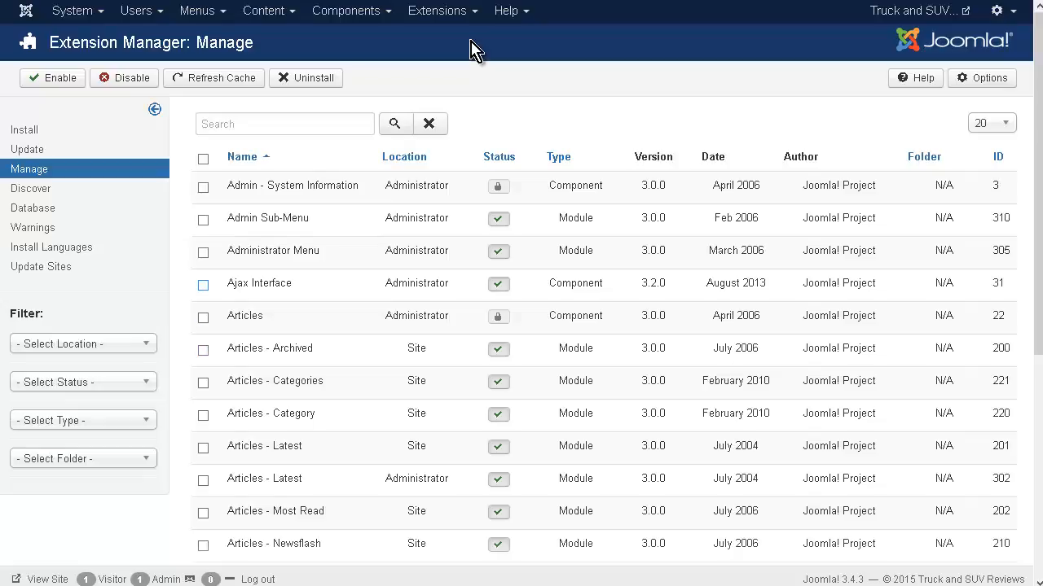
pyautogui.scroll(-1, 471, 50)
pyautogui.scroll(-1, 471, 51)
pyautogui.scroll(2, 470, 50)
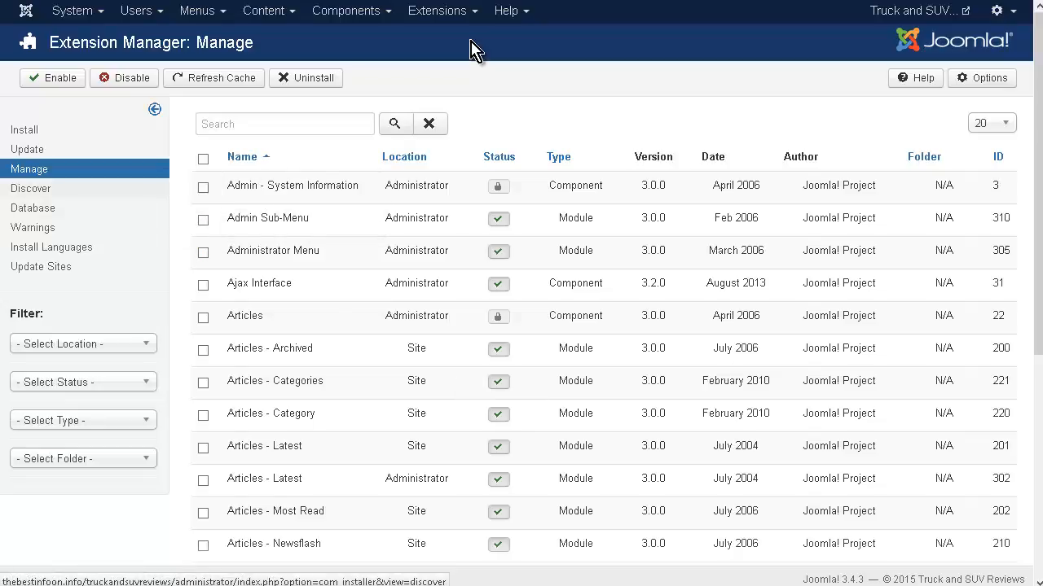
# View the Extension Manager's Discover and Database pages, and look over the site's front-end home page.
pyautogui.click(31, 189)
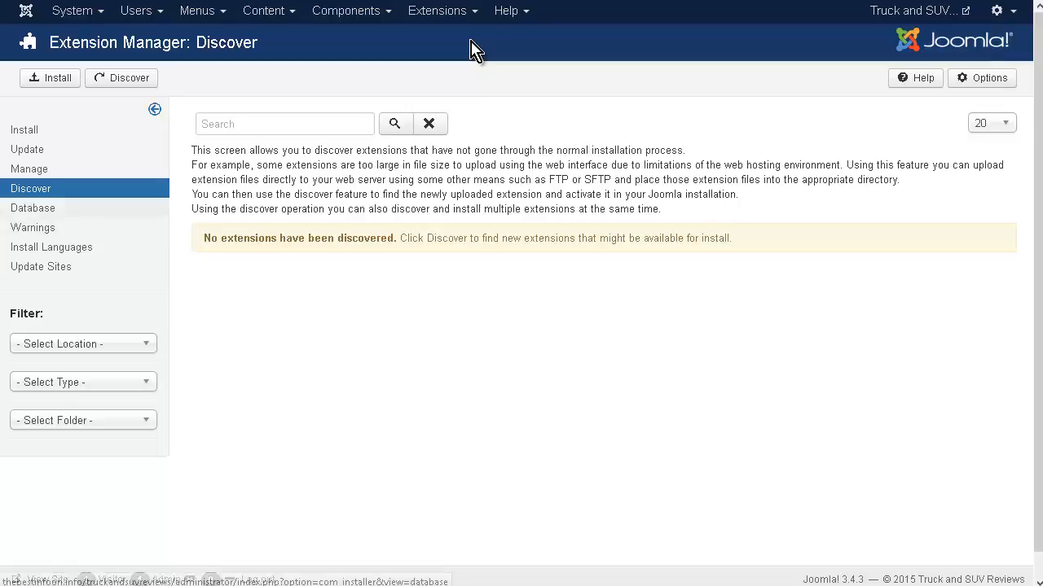
pyautogui.click(33, 208)
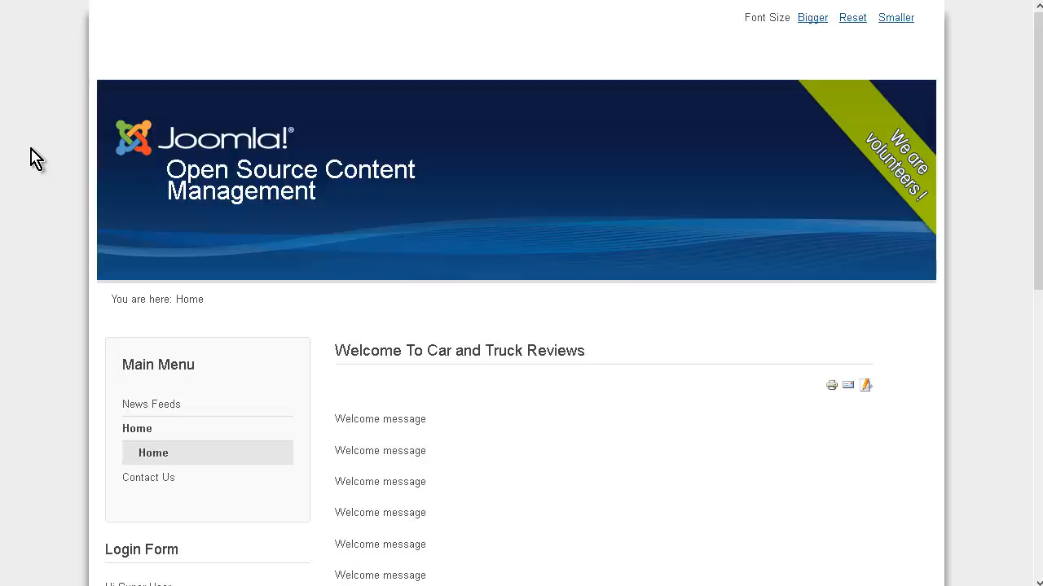
pyautogui.scroll(-3, 36, 159)
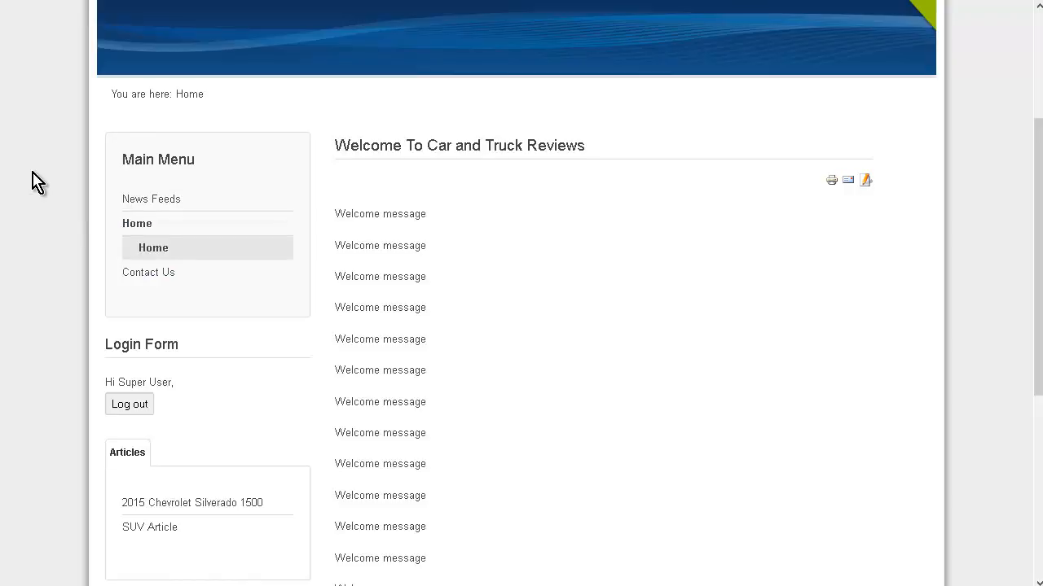
pyautogui.scroll(3, 383, 182)
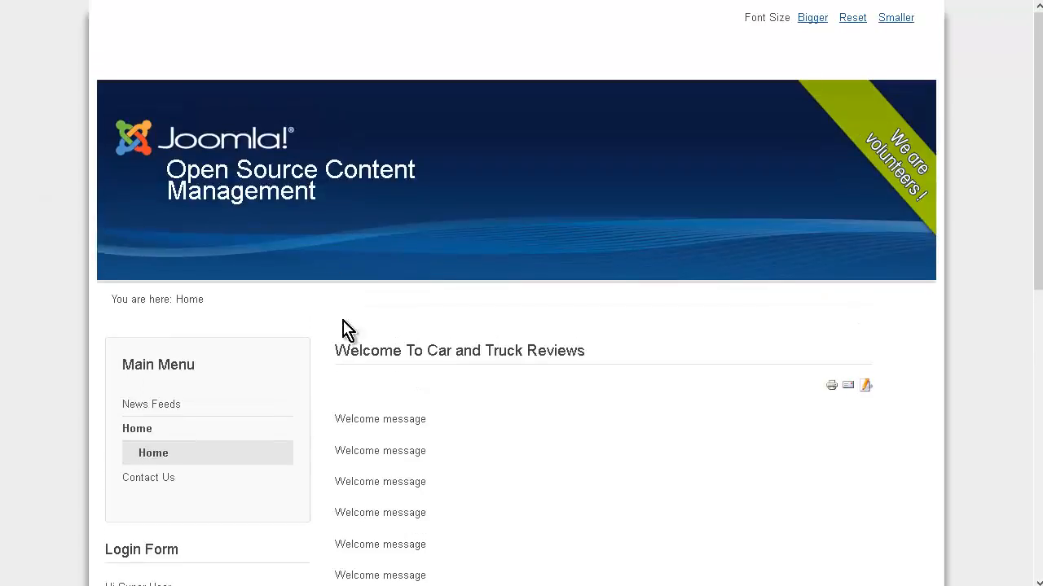